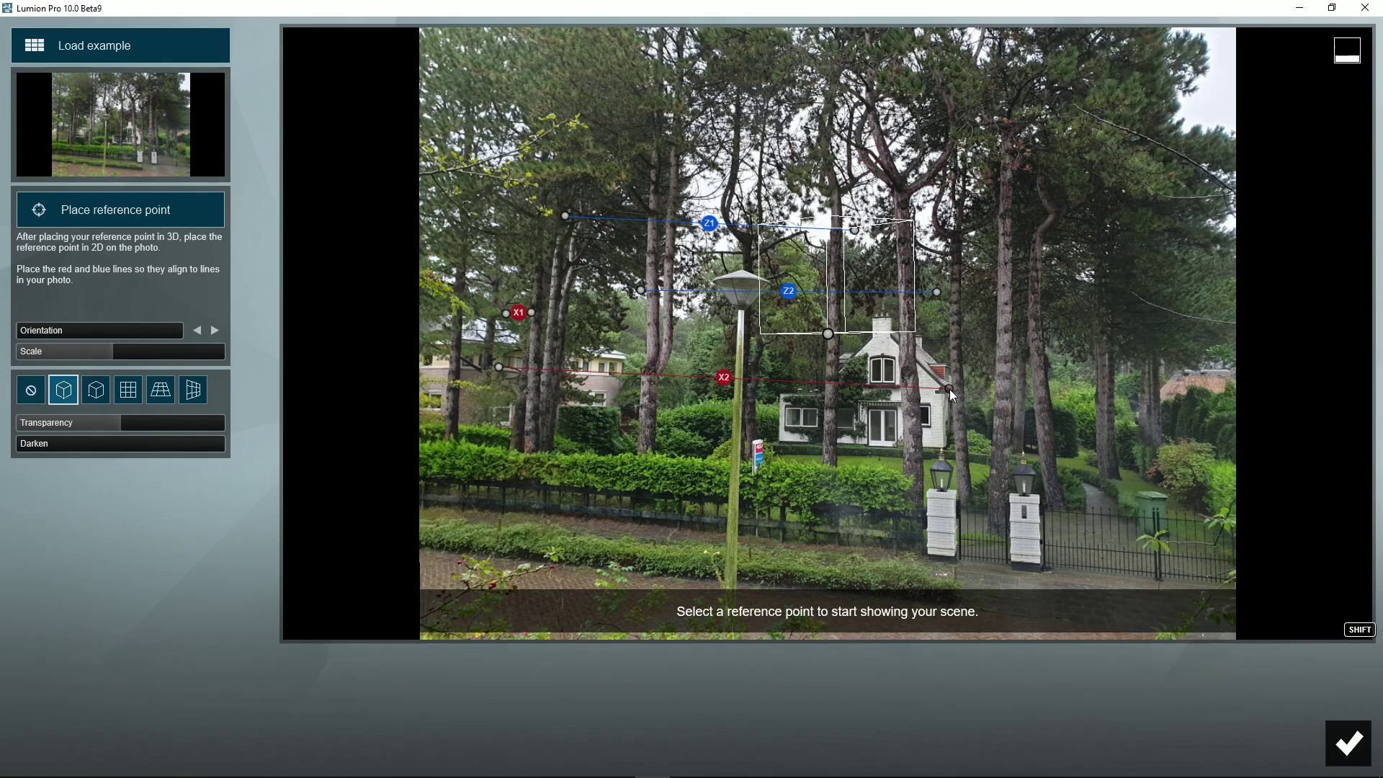
# Drag the red X1/X2 and blue Z1/Z2 line endpoints onto edges in the forest house photo
pyautogui.moveTo(498, 369); pyautogui.dragTo(778, 441)
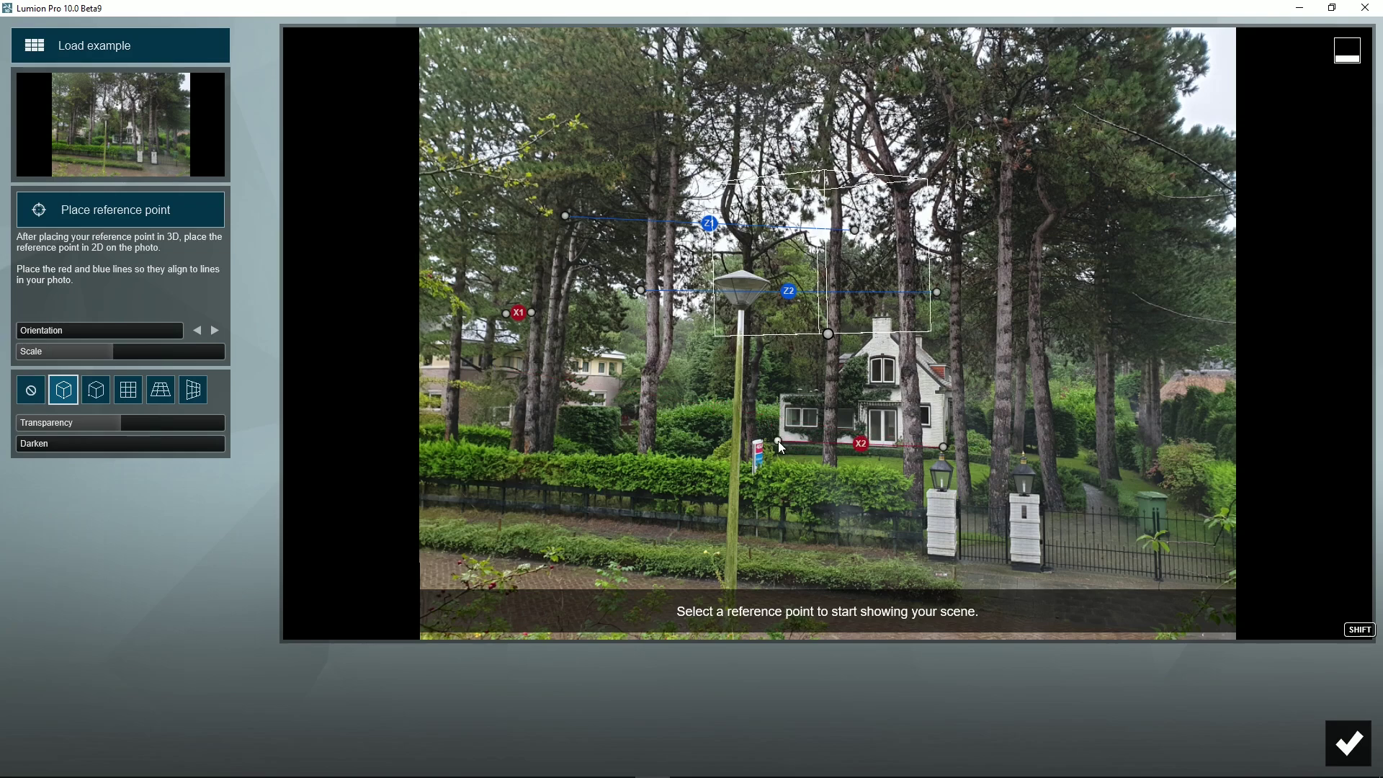
pyautogui.moveTo(531, 312); pyautogui.dragTo(892, 323)
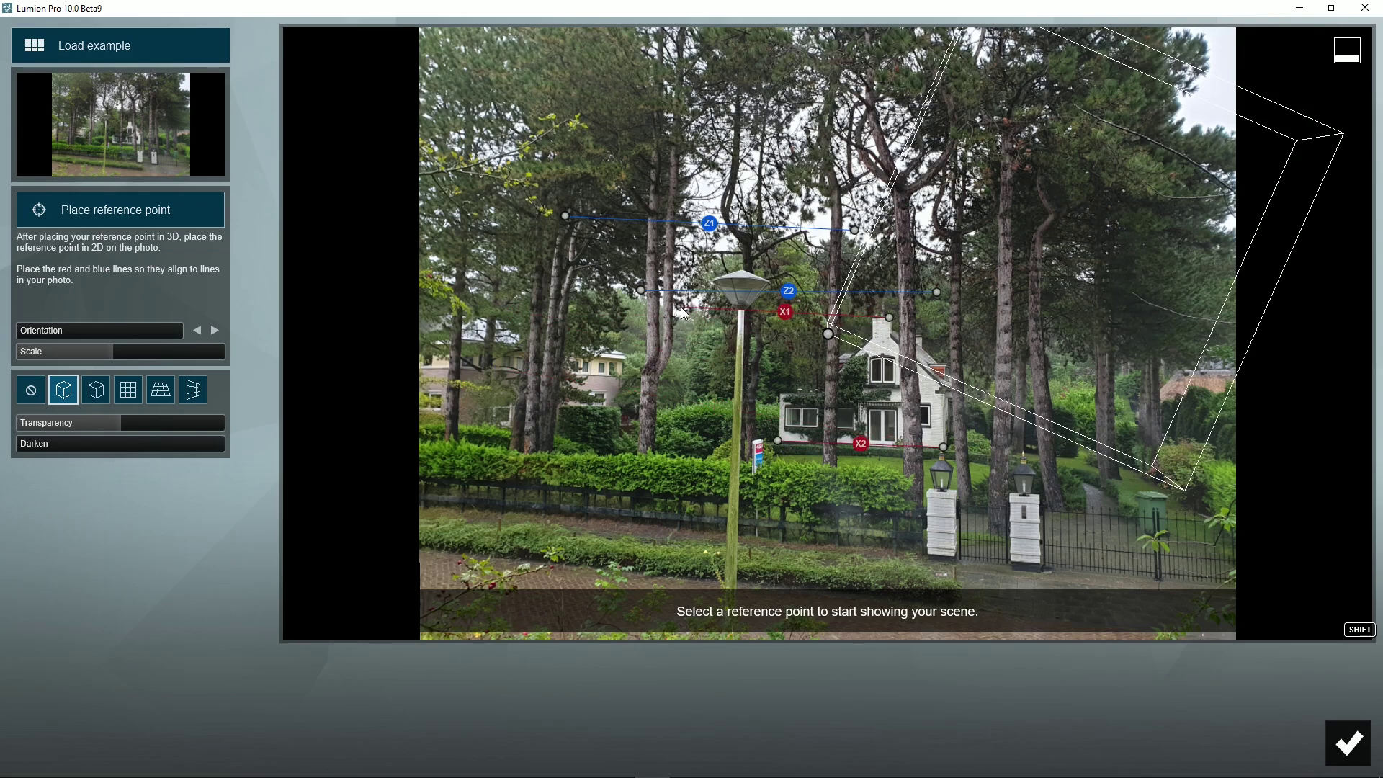
pyautogui.moveTo(506, 314); pyautogui.dragTo(430, 315)
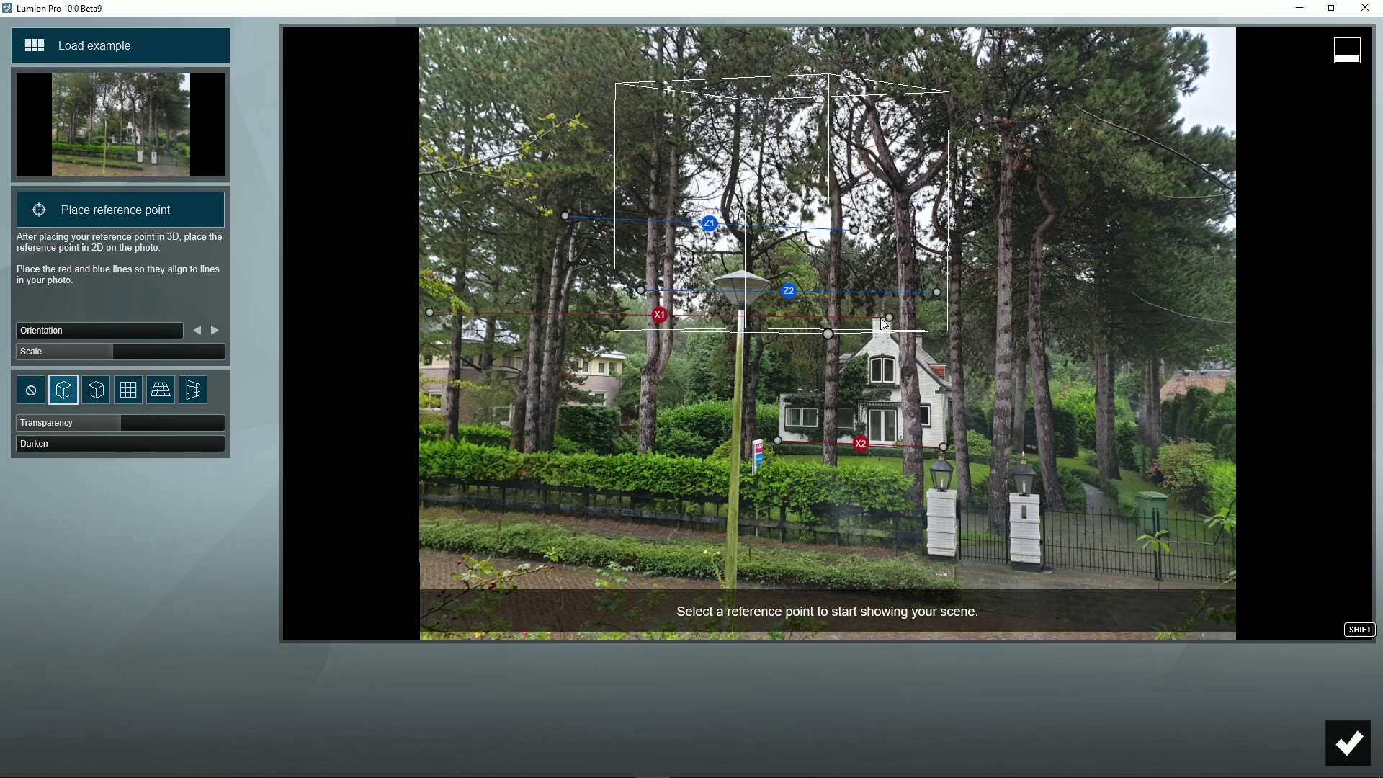
pyautogui.moveTo(640, 289); pyautogui.dragTo(943, 446)
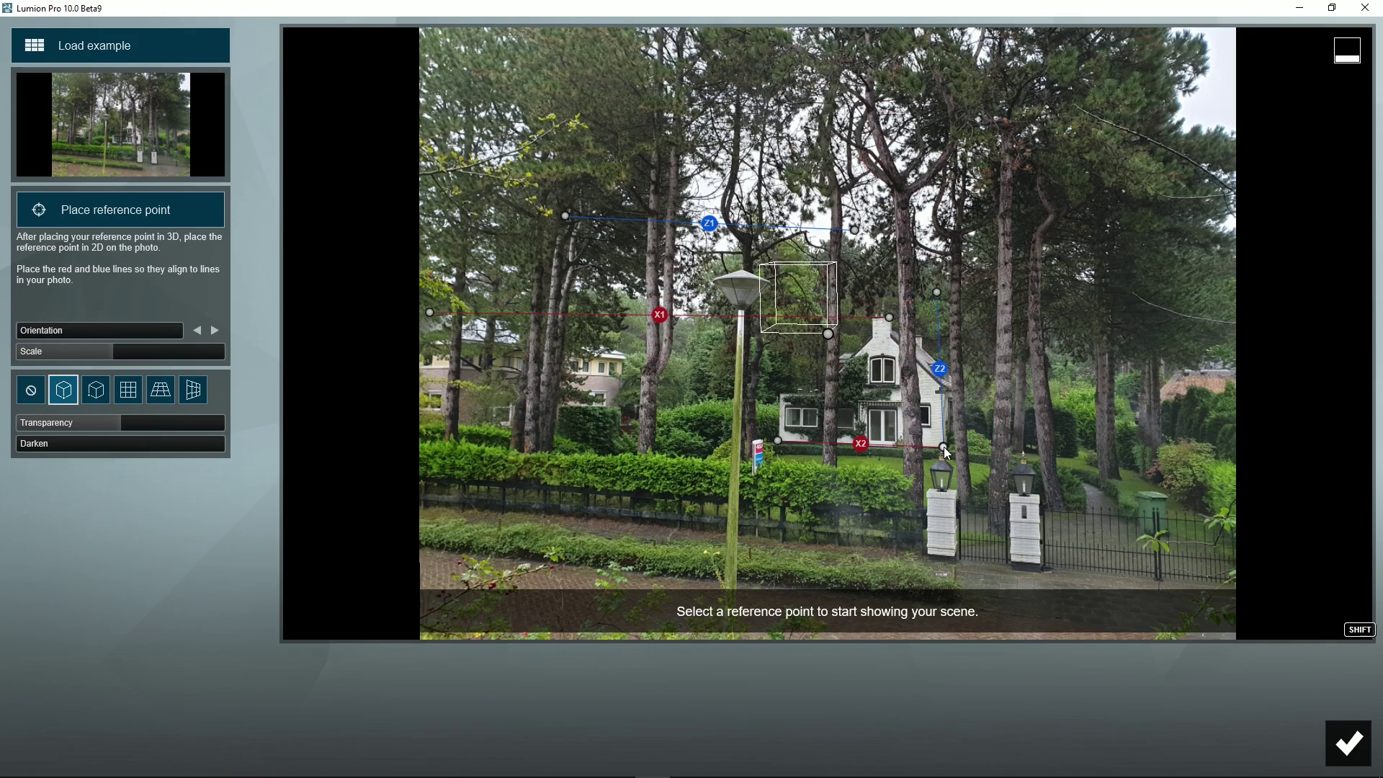
pyautogui.moveTo(937, 291); pyautogui.dragTo(993, 386)
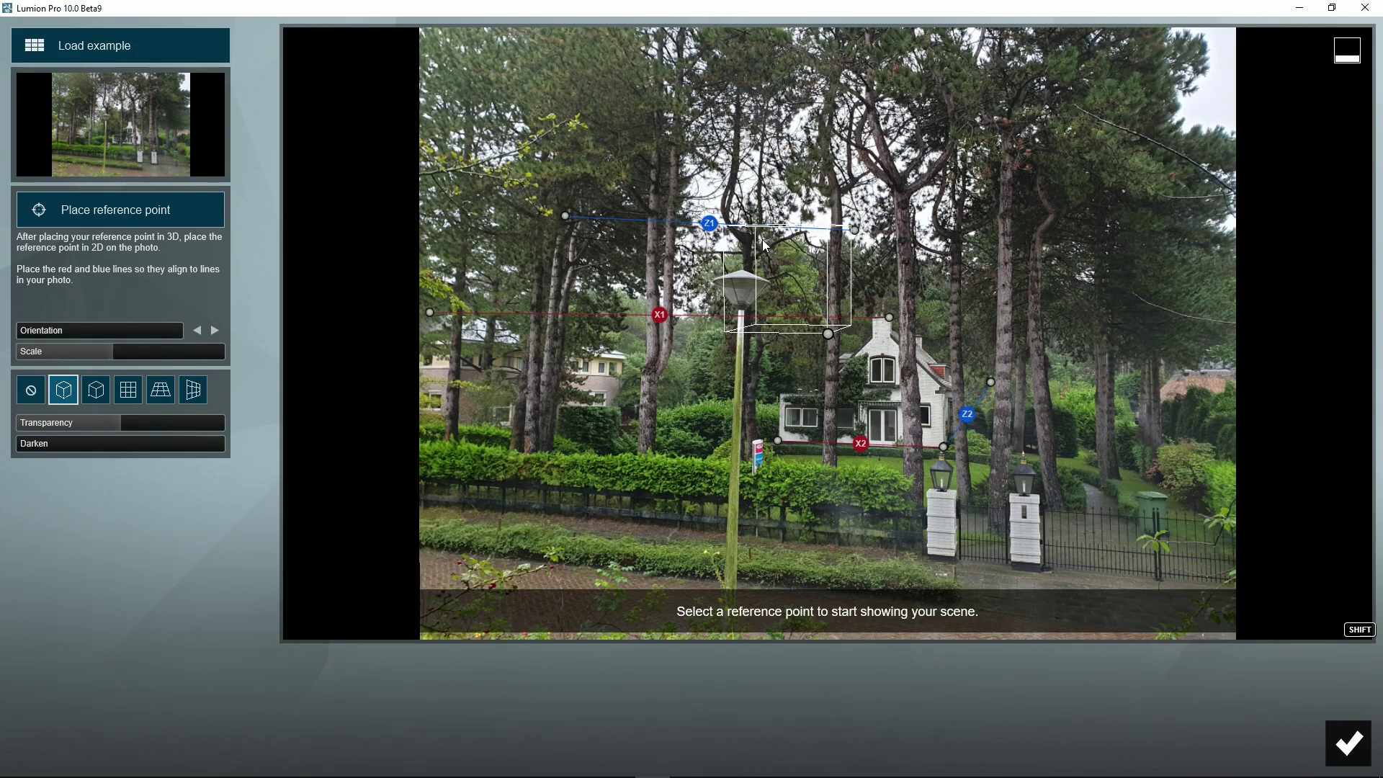
pyautogui.moveTo(566, 215); pyautogui.dragTo(856, 330)
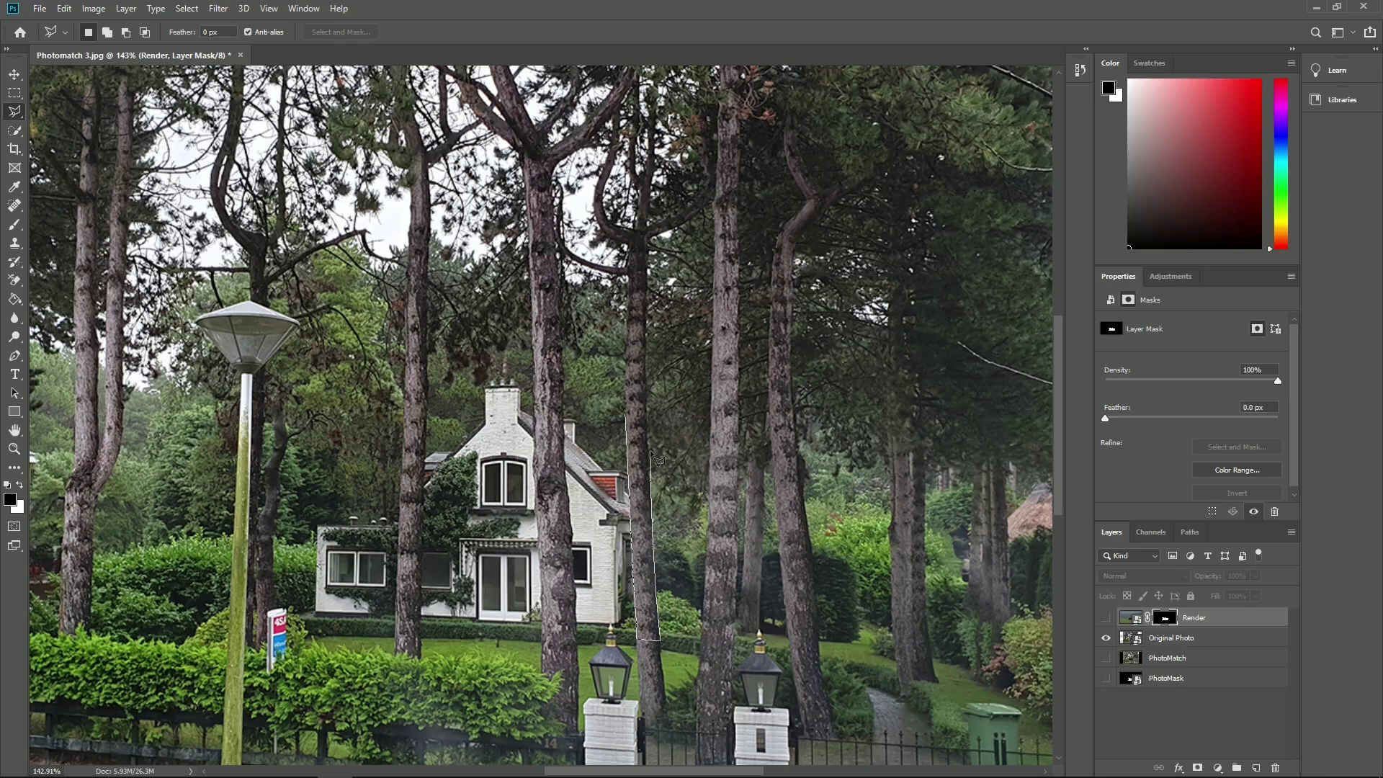
# Outline a tree trunk, show the Render layer, and fill the trunk selection on its mask
pyautogui.click(648, 415)
pyautogui.click(633, 416)
pyautogui.press('g')
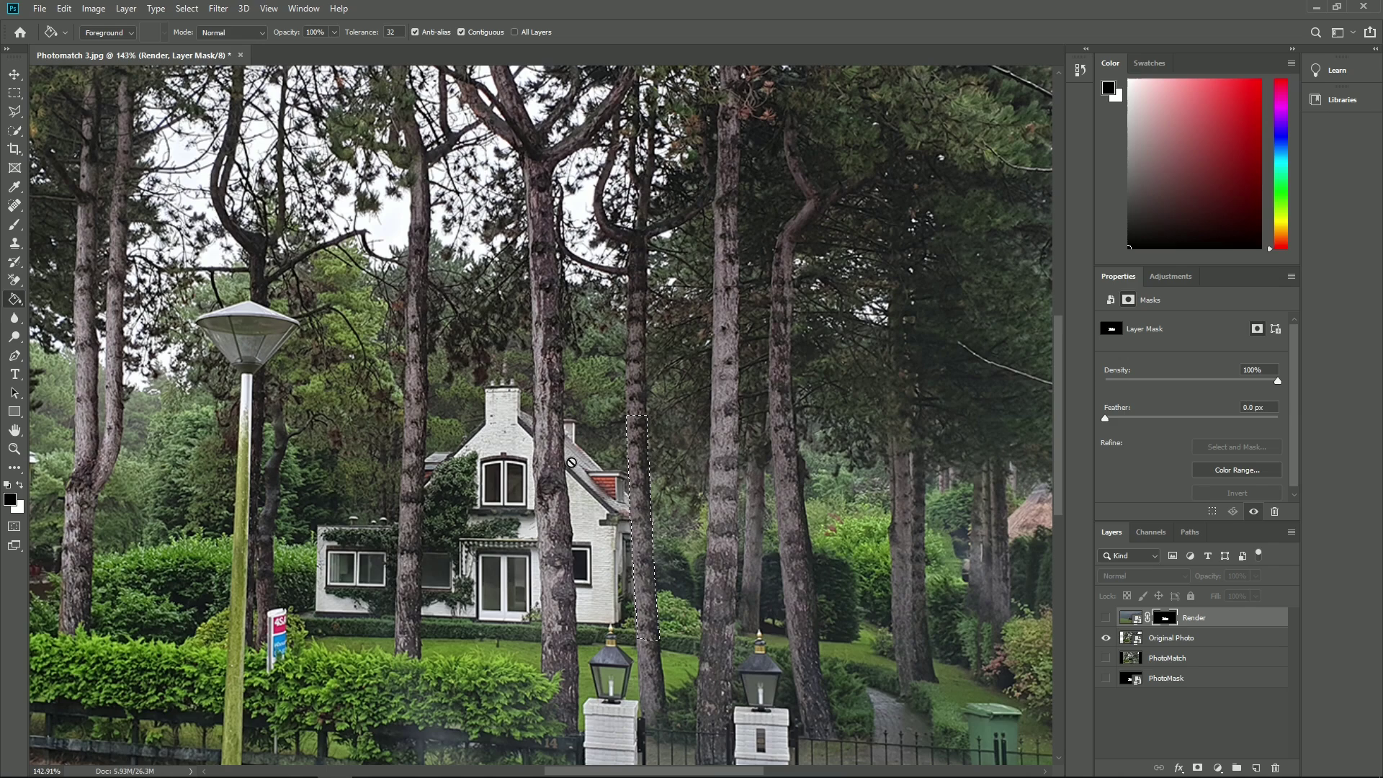
pyautogui.click(1106, 618)
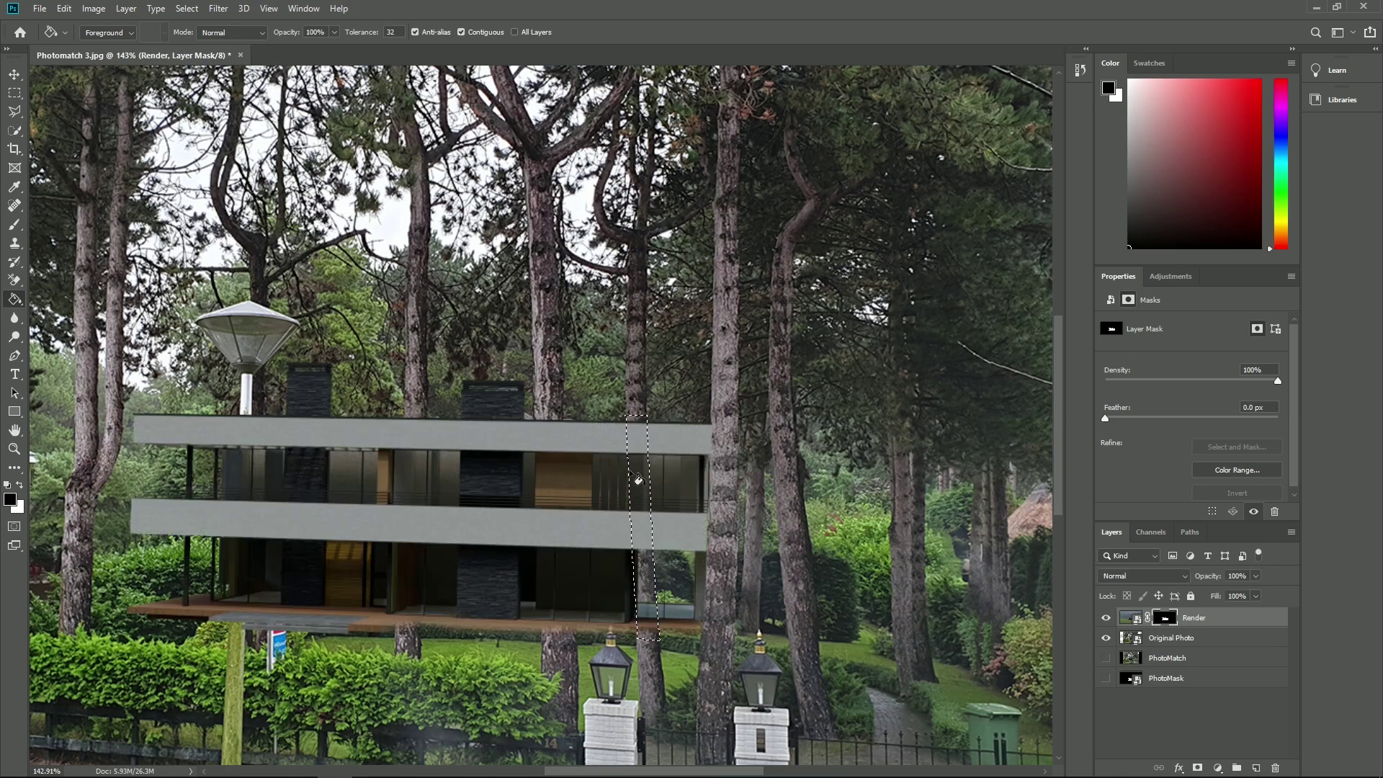
pyautogui.click(641, 477)
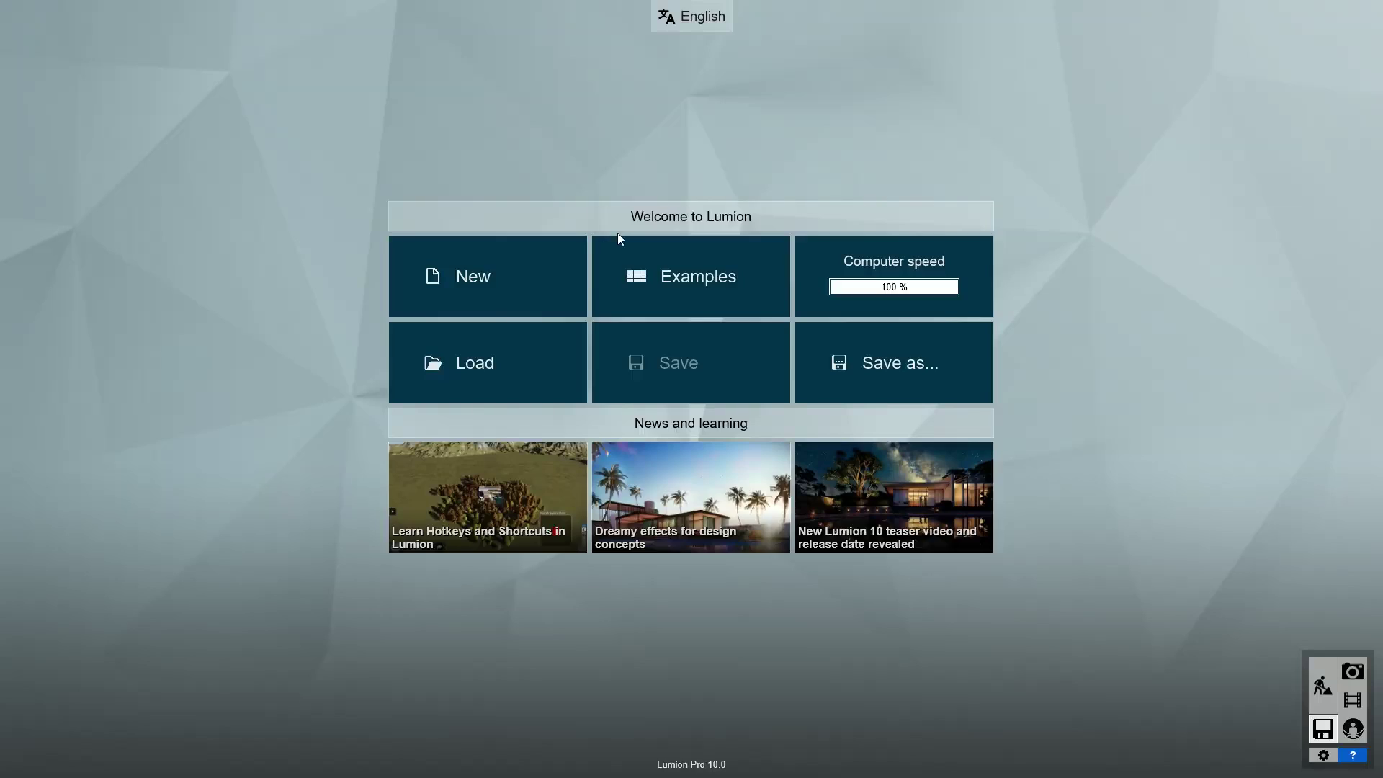
# Start a plain grass project and place the Villa Lisse imported model in the scene
pyautogui.click(520, 291)
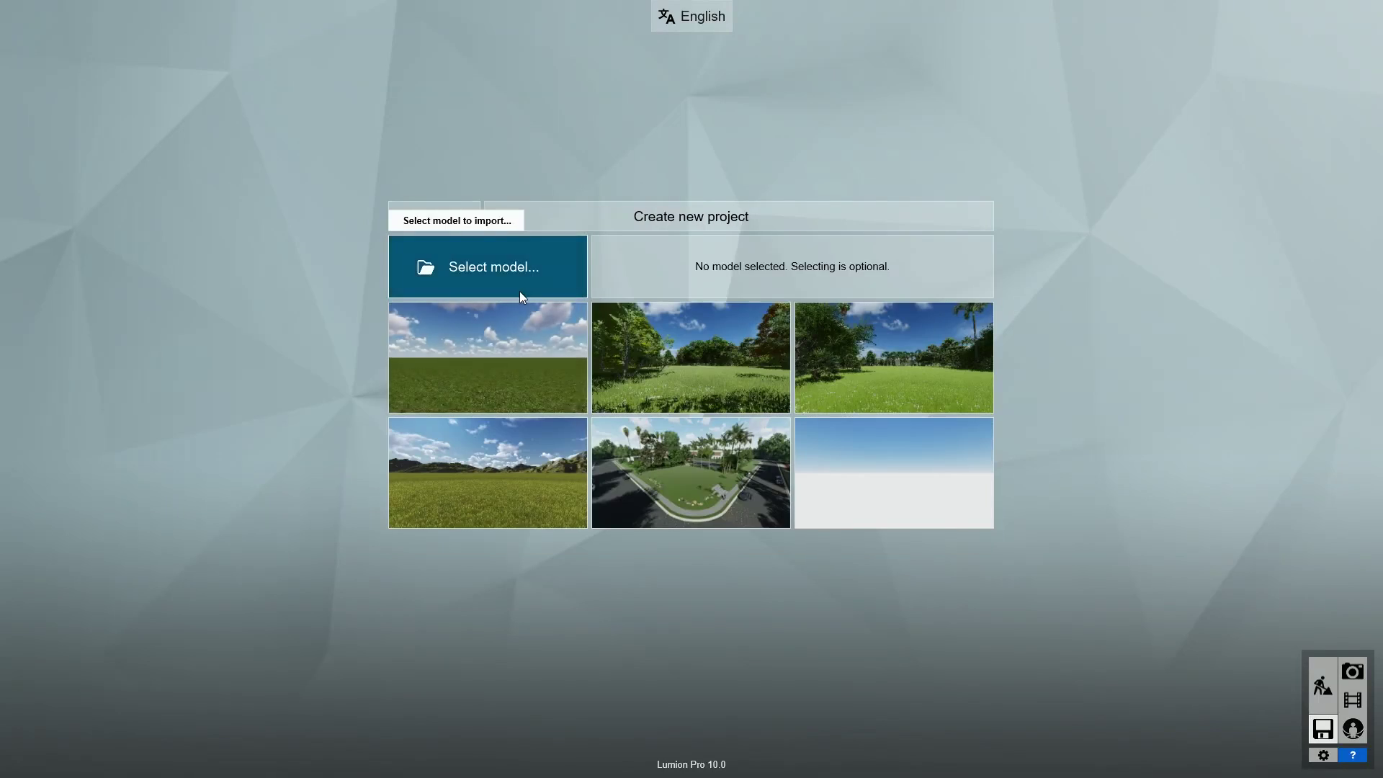
pyautogui.click(507, 348)
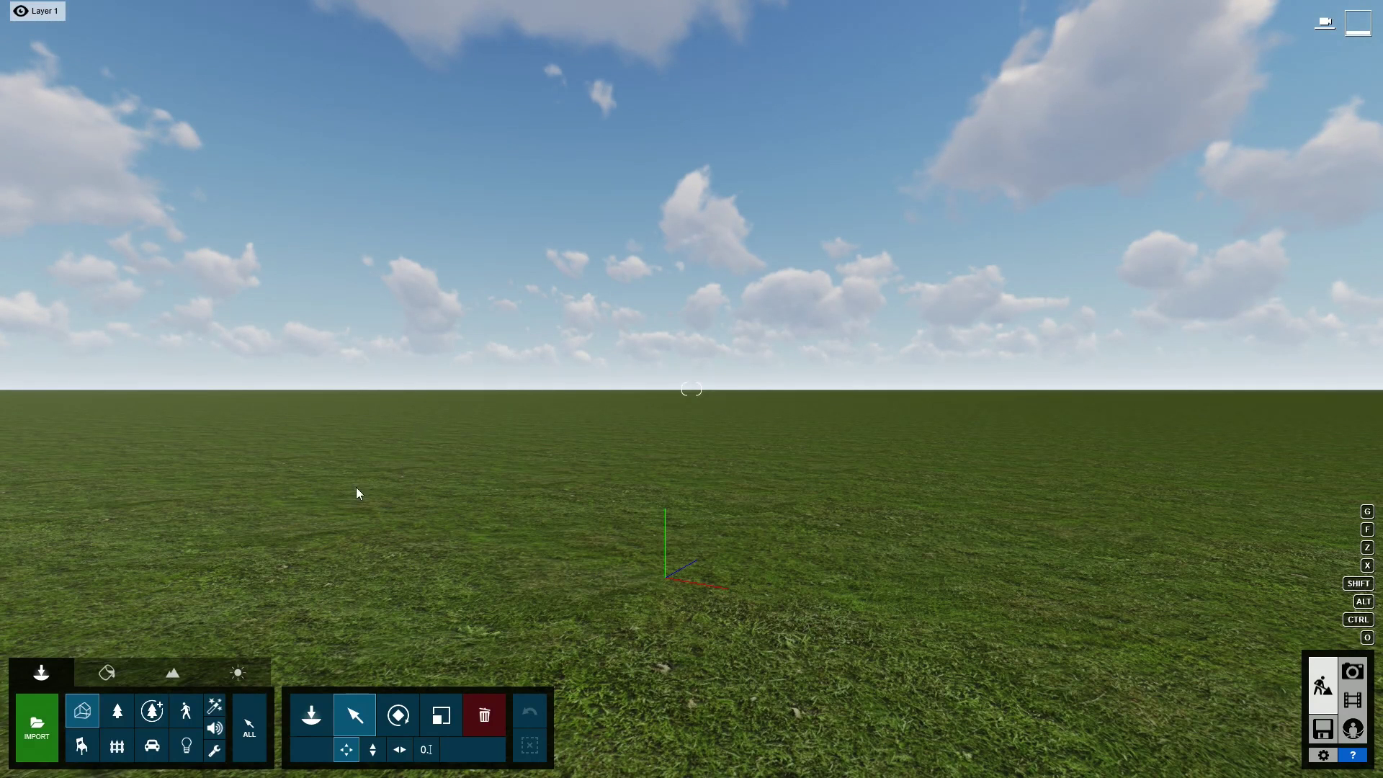
pyautogui.click(302, 715)
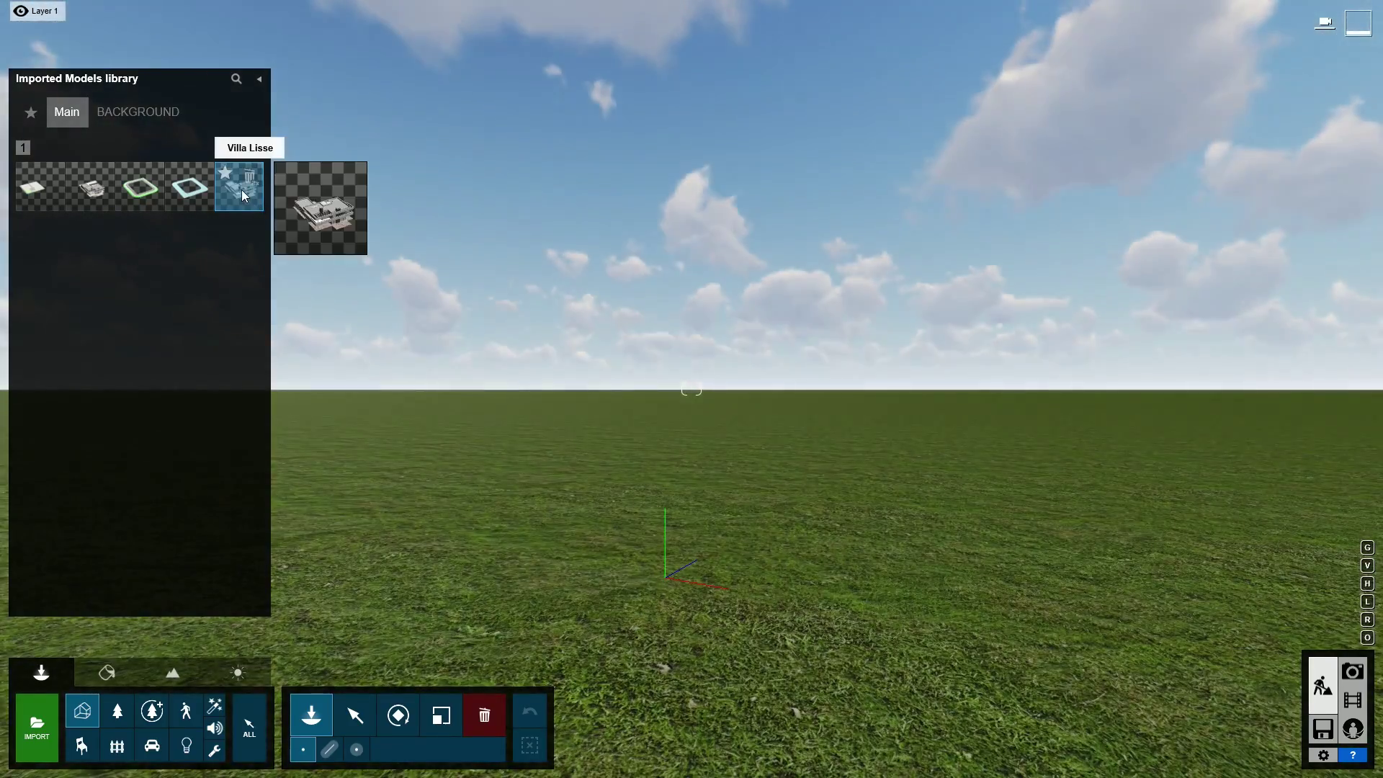
pyautogui.click(240, 191)
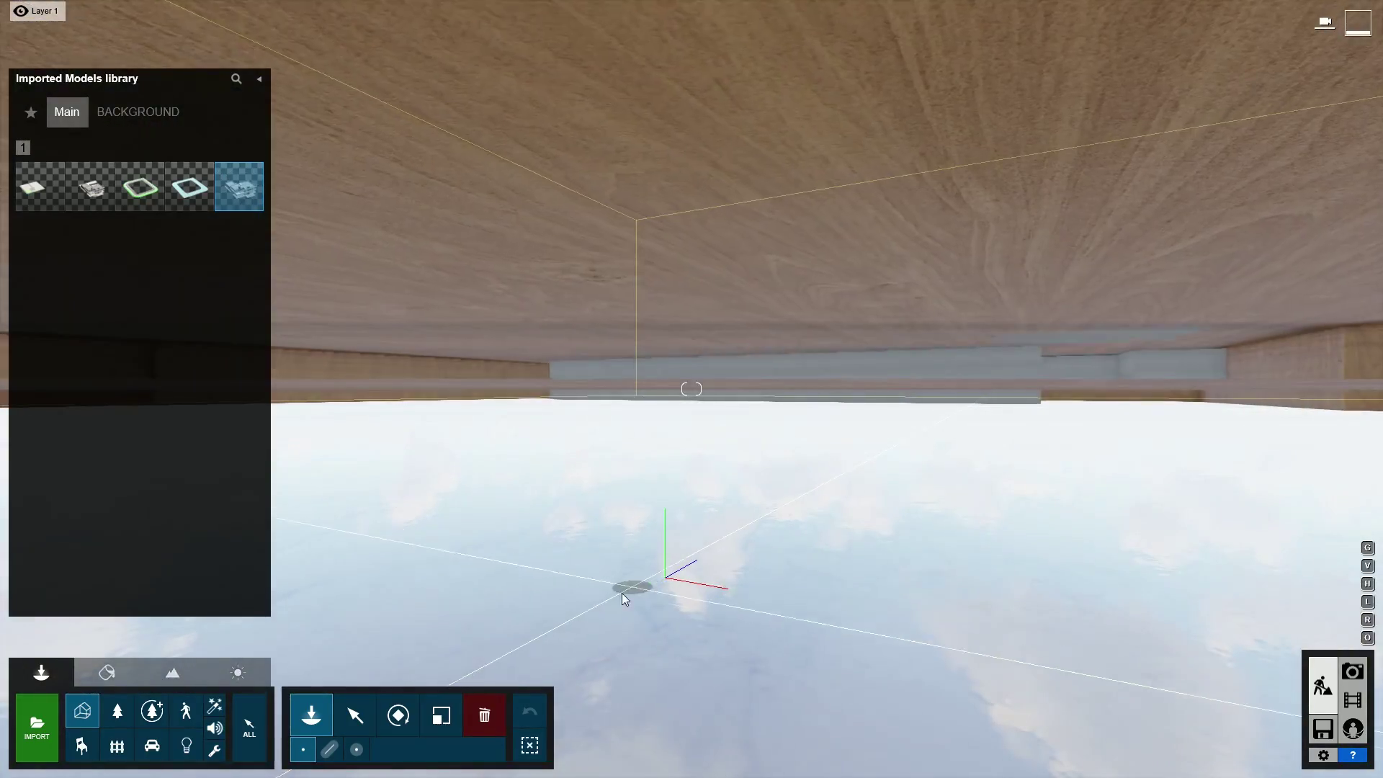
pyautogui.click(621, 593)
pyautogui.click(355, 716)
pyautogui.click(426, 646)
# Pull the camera back to frame the villa, then browse the imported models and example scenes
pyautogui.press('w')
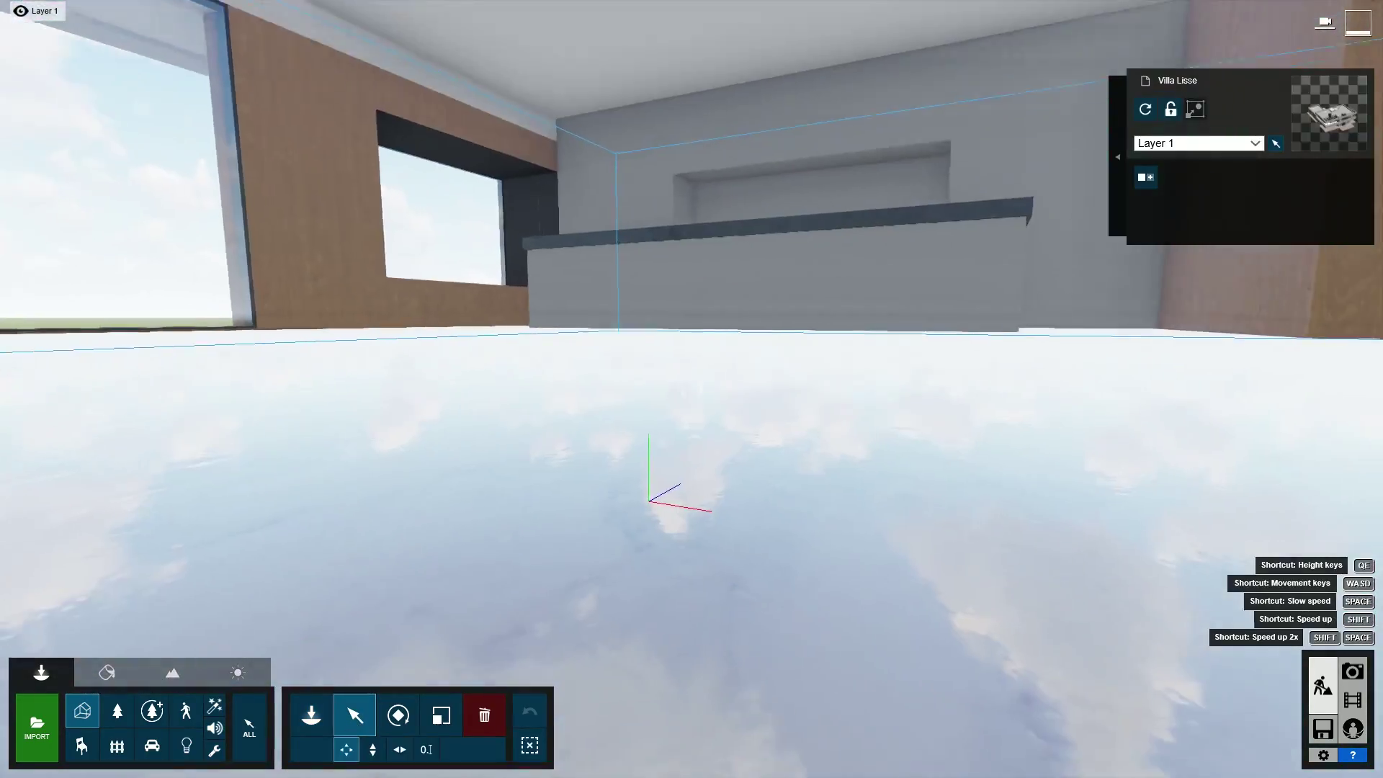
pyautogui.press('s')
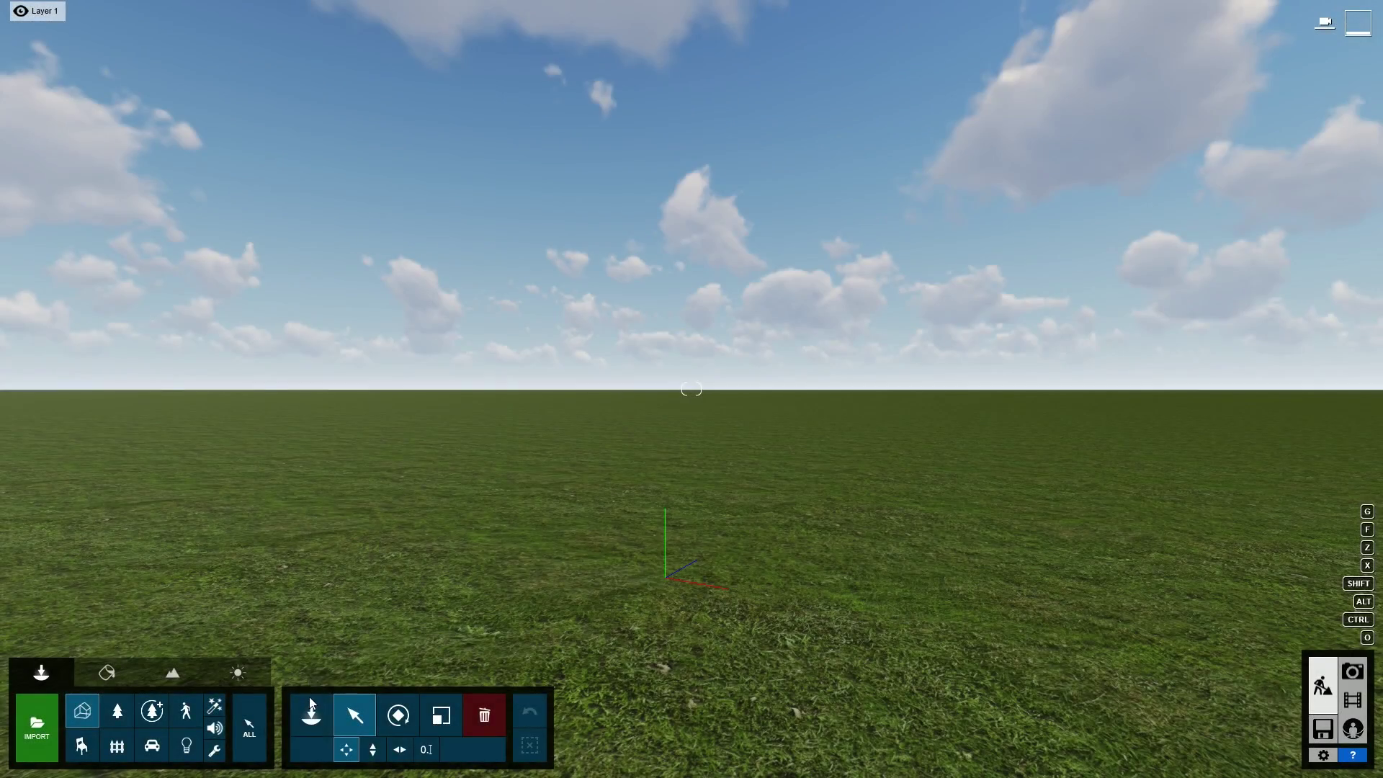
pyautogui.click(310, 706)
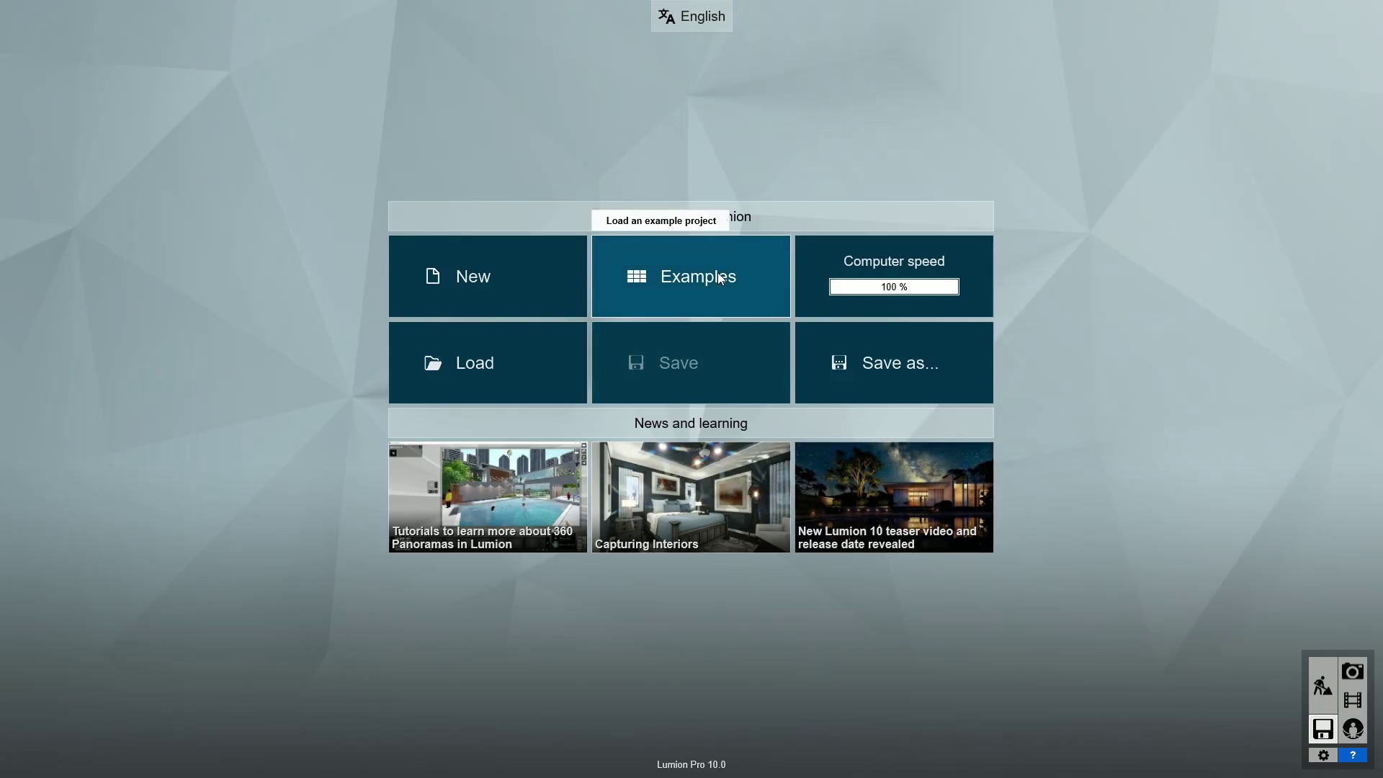
pyautogui.click(717, 272)
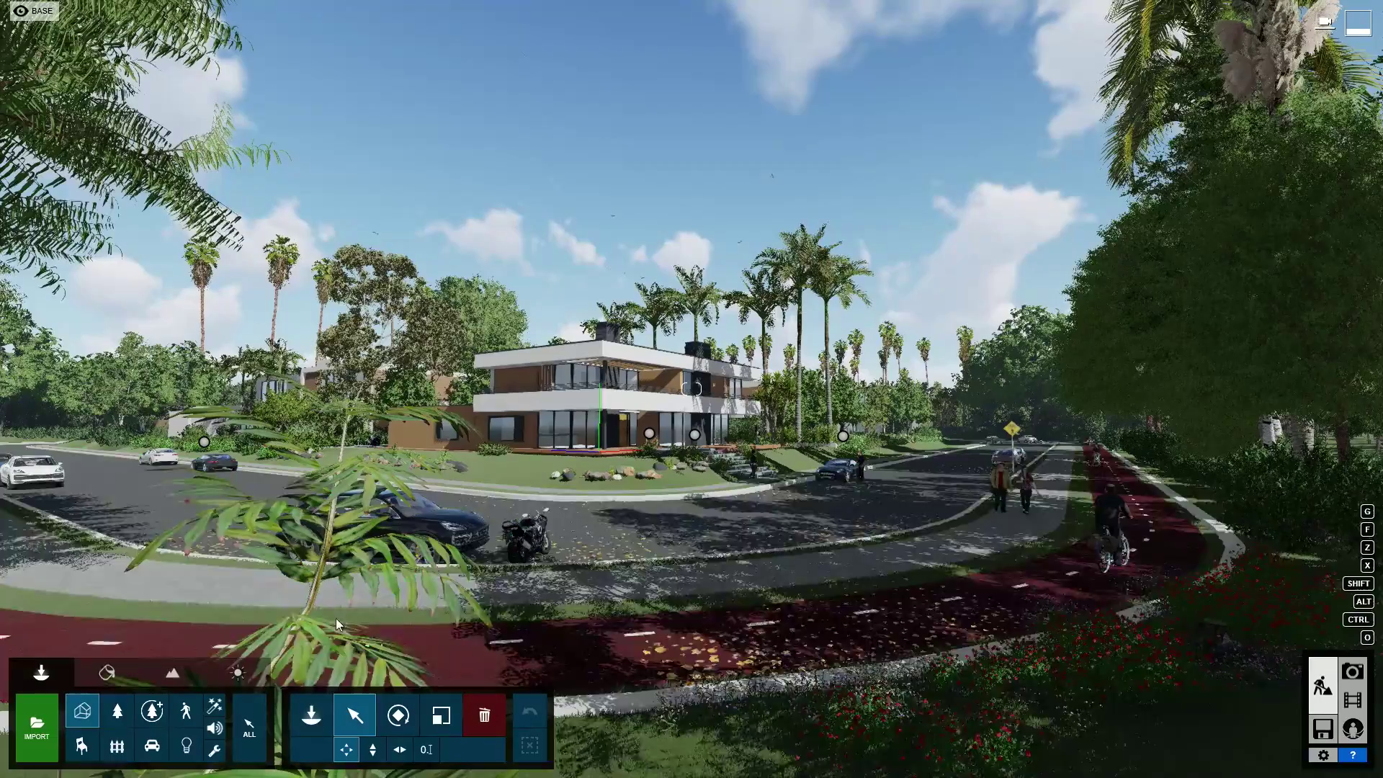
pyautogui.click(310, 717)
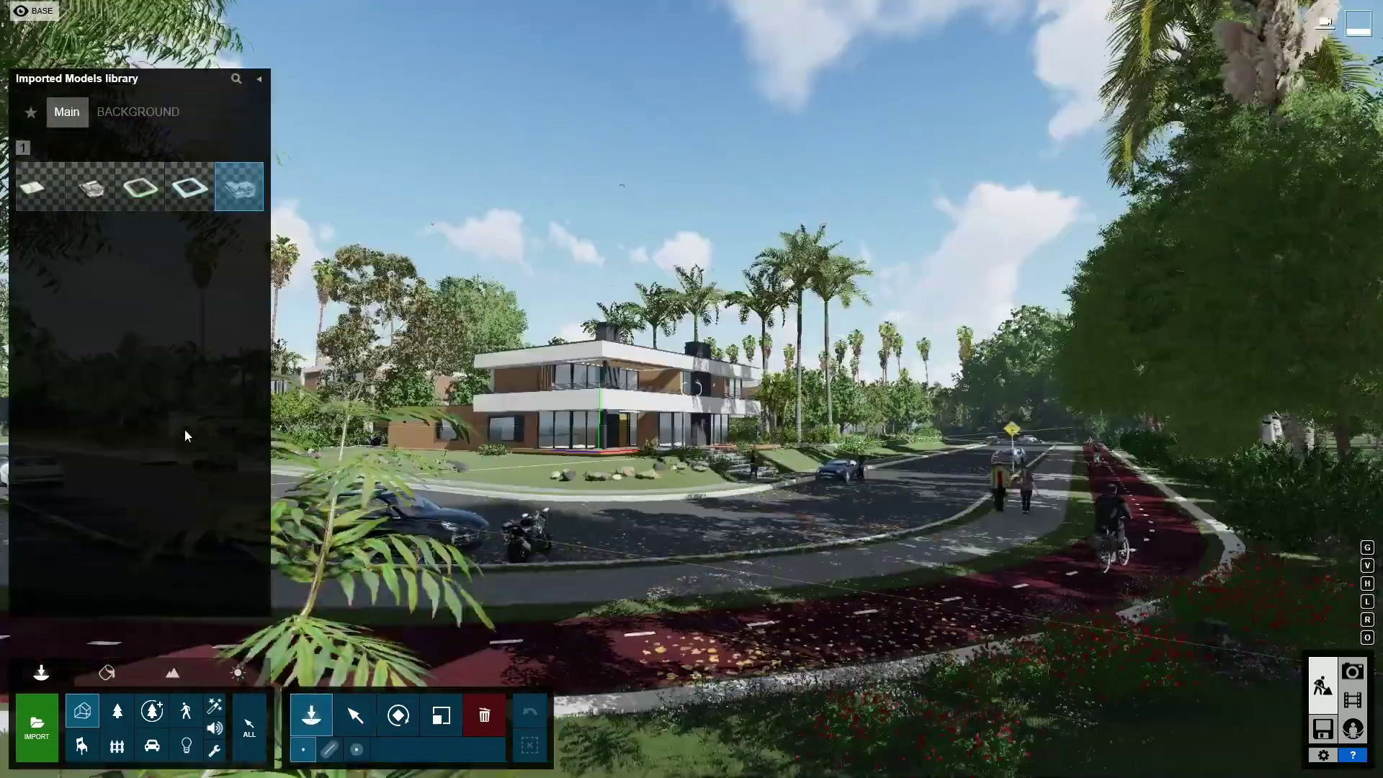
pyautogui.moveTo(42, 188)
pyautogui.moveTo(253, 191)
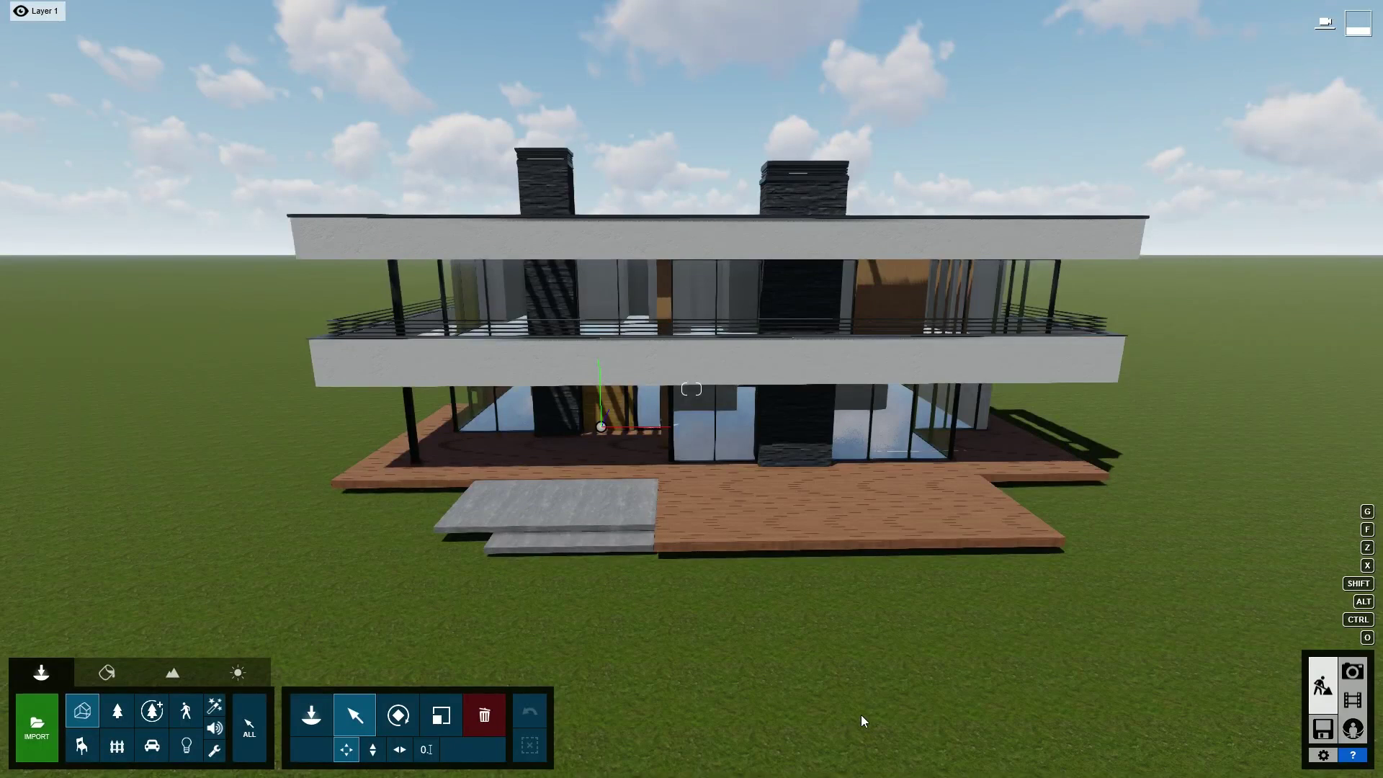
# In Photo mode, store the villa view in slot 1 and add the Photo Matching effect
pyautogui.click(1353, 671)
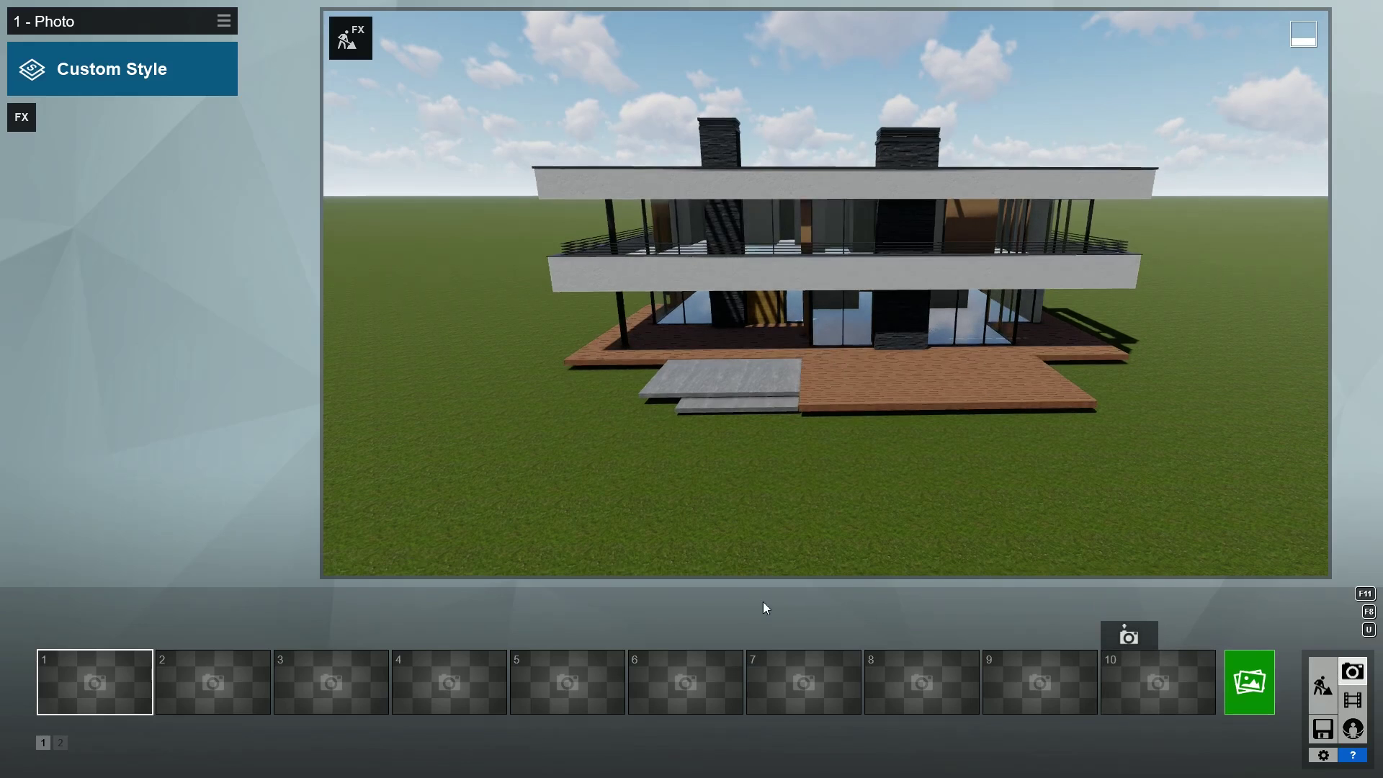
pyautogui.click(72, 638)
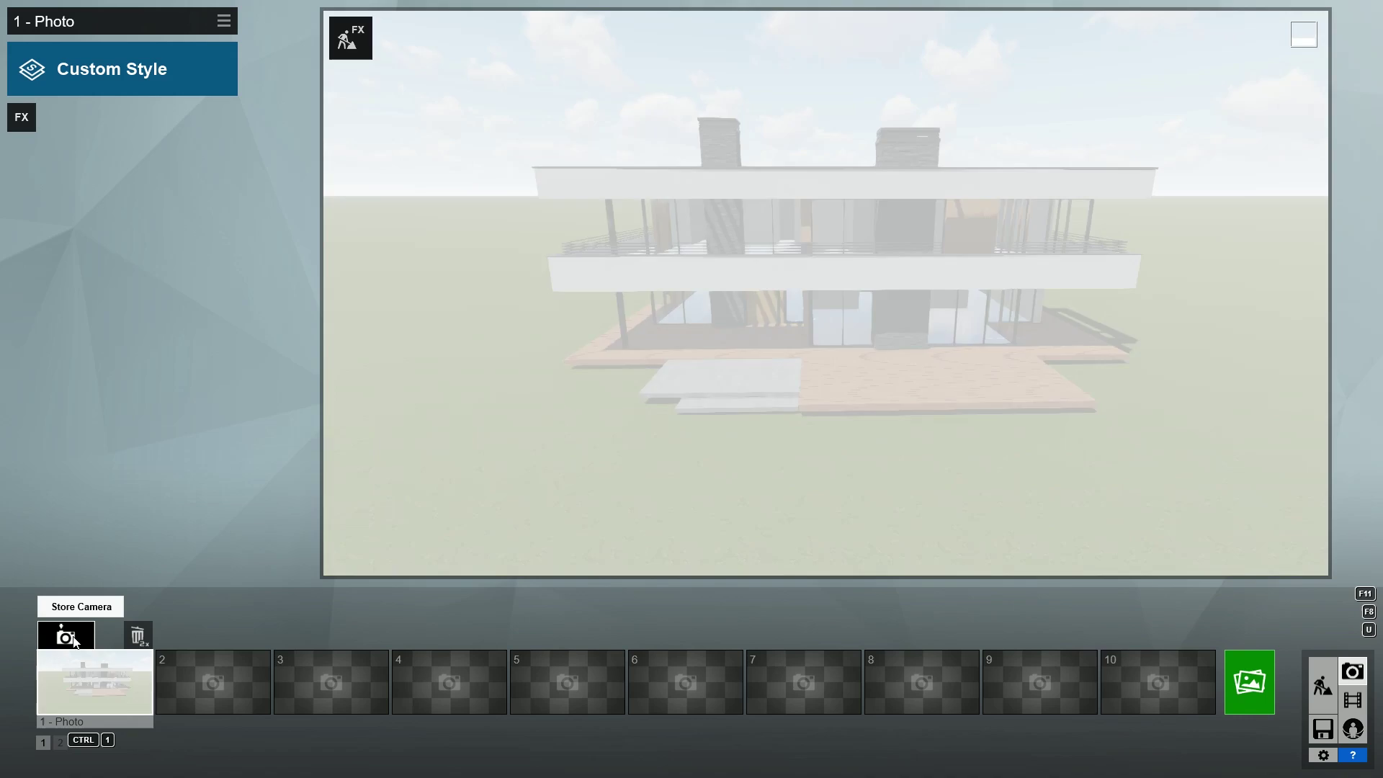
pyautogui.click(17, 126)
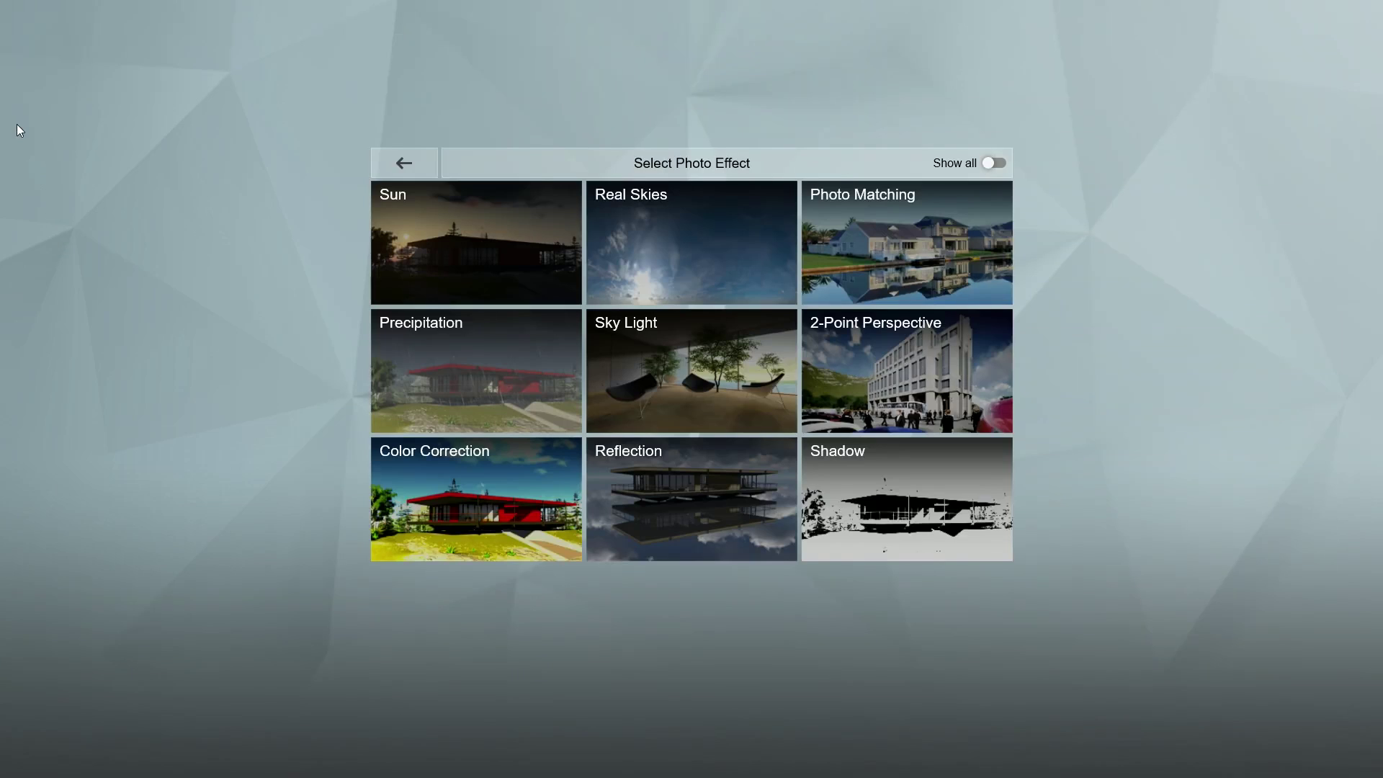
pyautogui.click(831, 248)
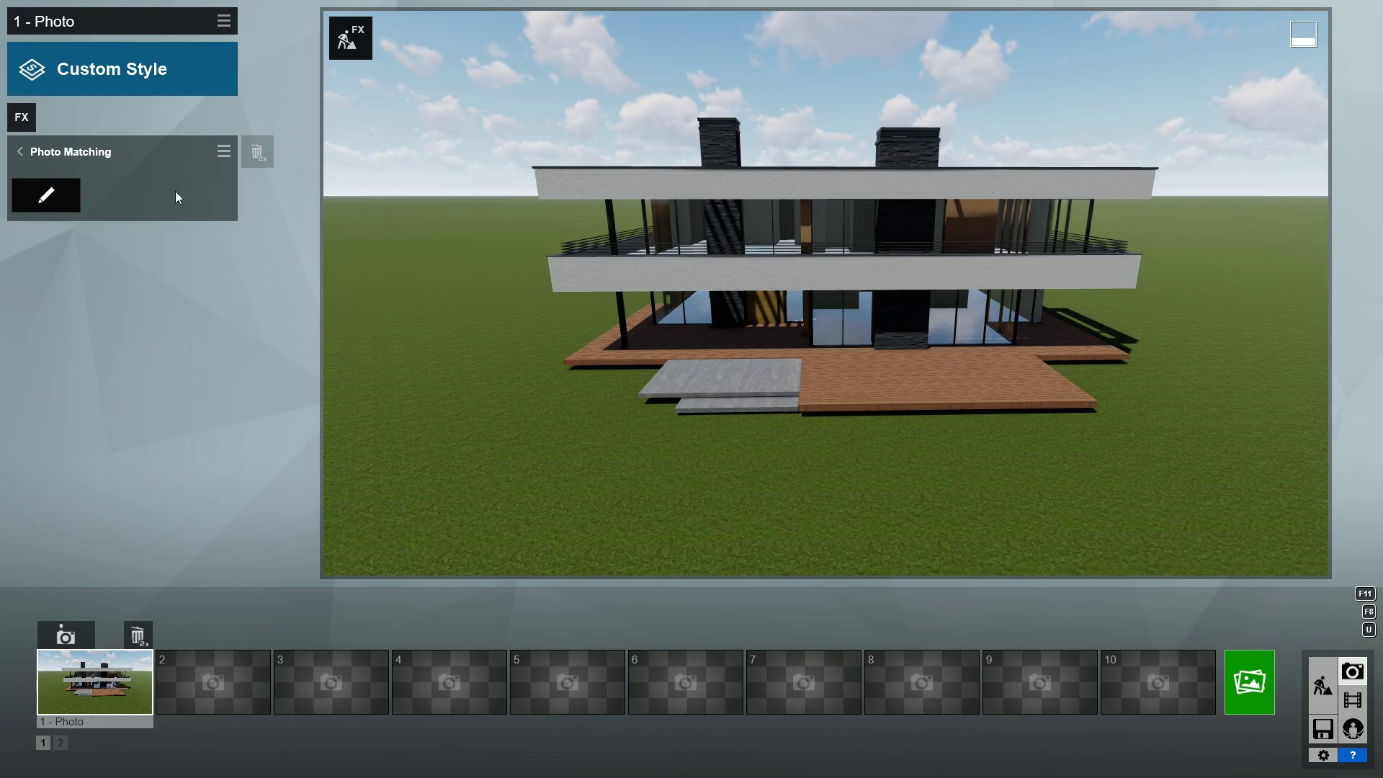
# Load the canal house example photo as the Photo Matching backdrop
pyautogui.click(46, 194)
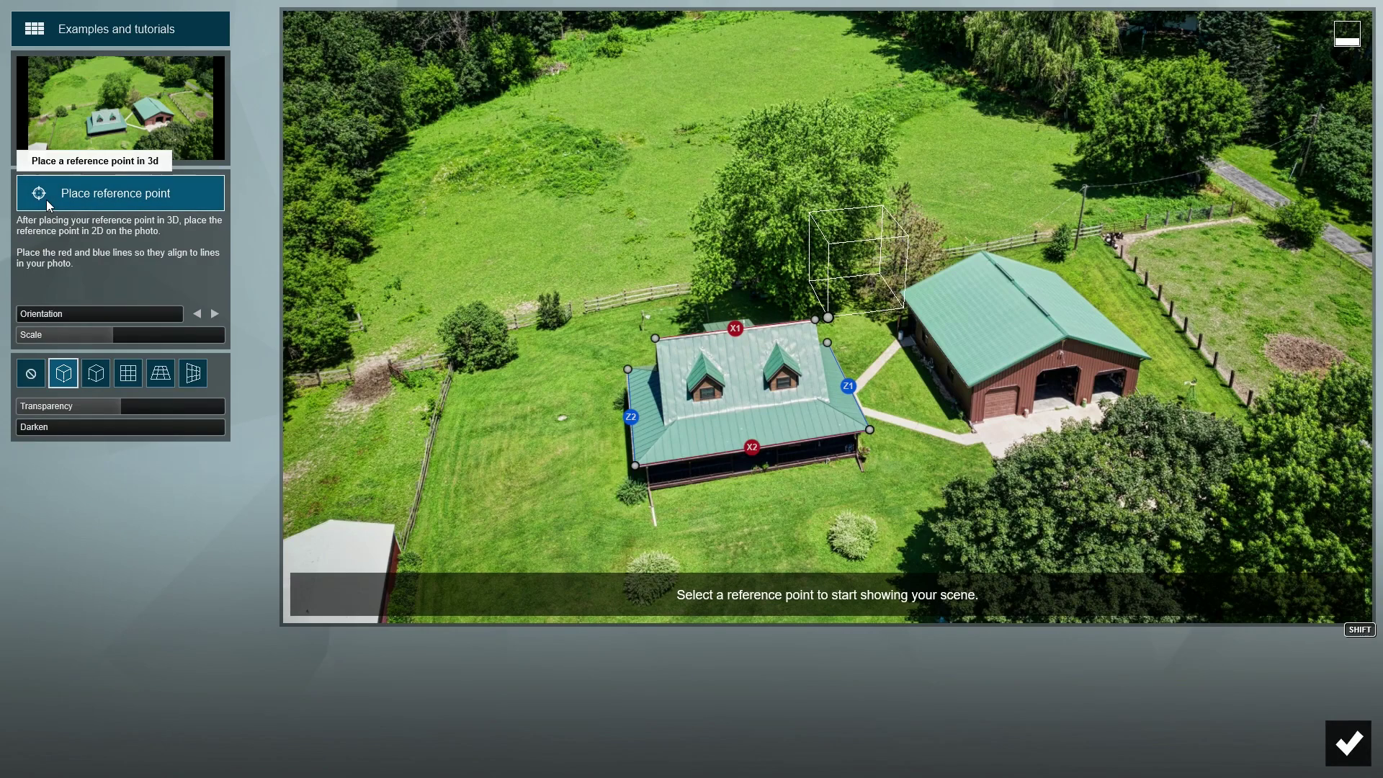
pyautogui.click(127, 34)
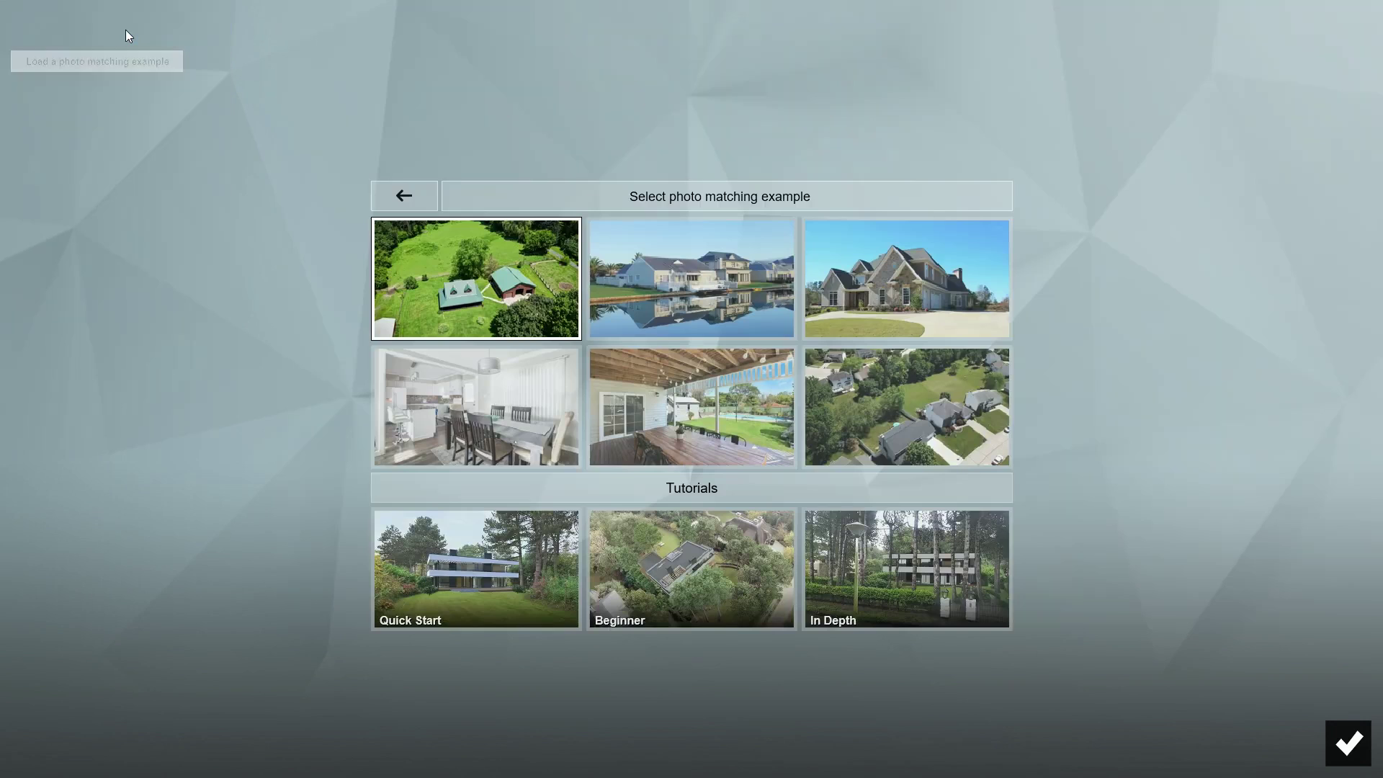
pyautogui.click(656, 263)
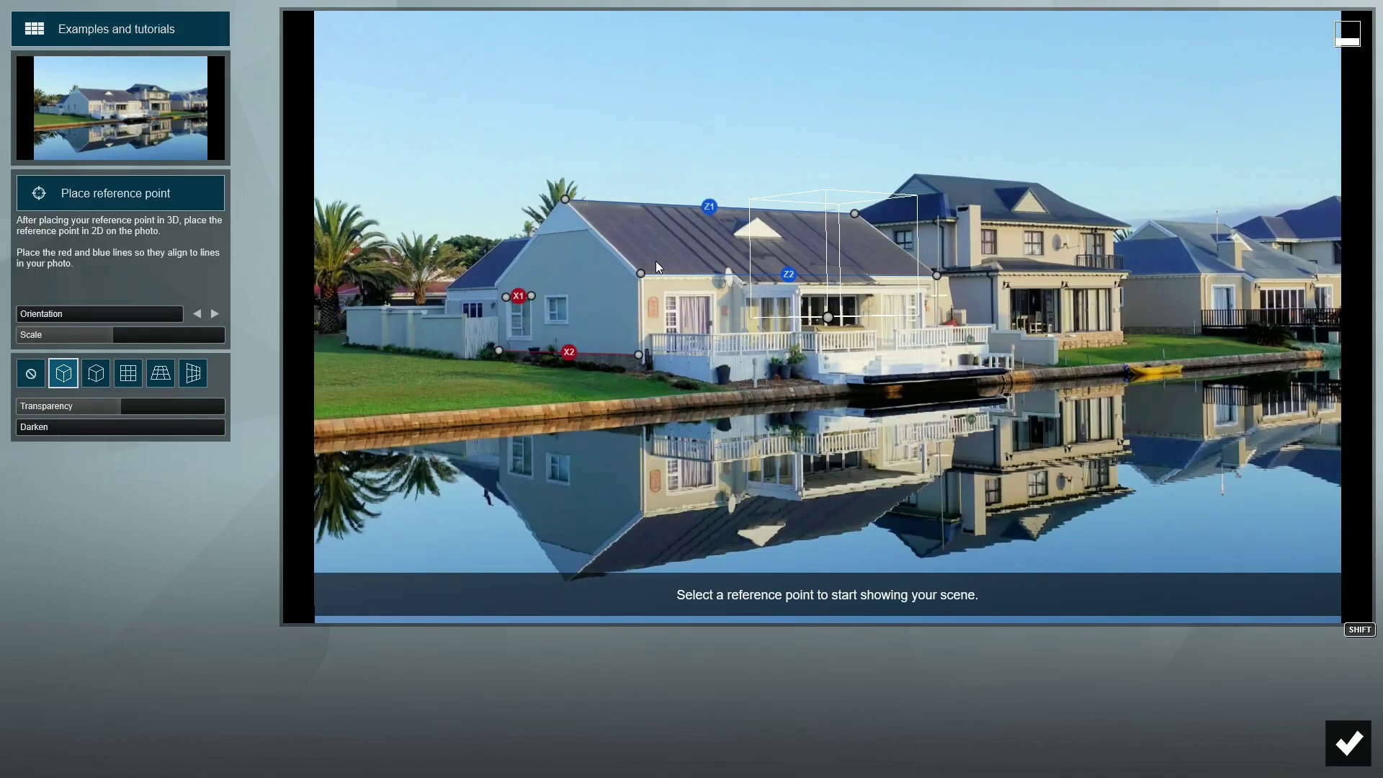
# Load the forest house street photo and align the lower and upper red lines with the hedge
pyautogui.click(121, 119)
pyautogui.doubleClick(280, 119)
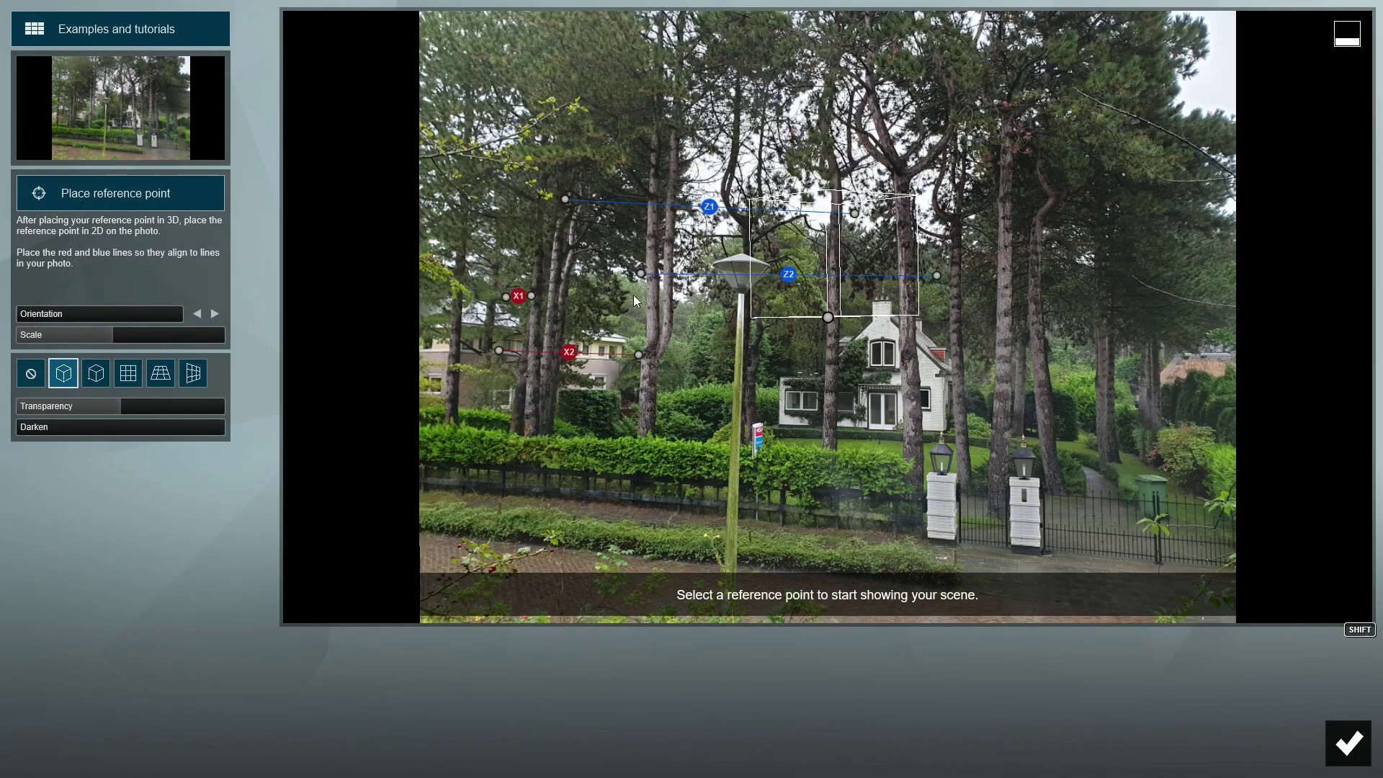
pyautogui.moveTo(640, 355); pyautogui.dragTo(942, 431)
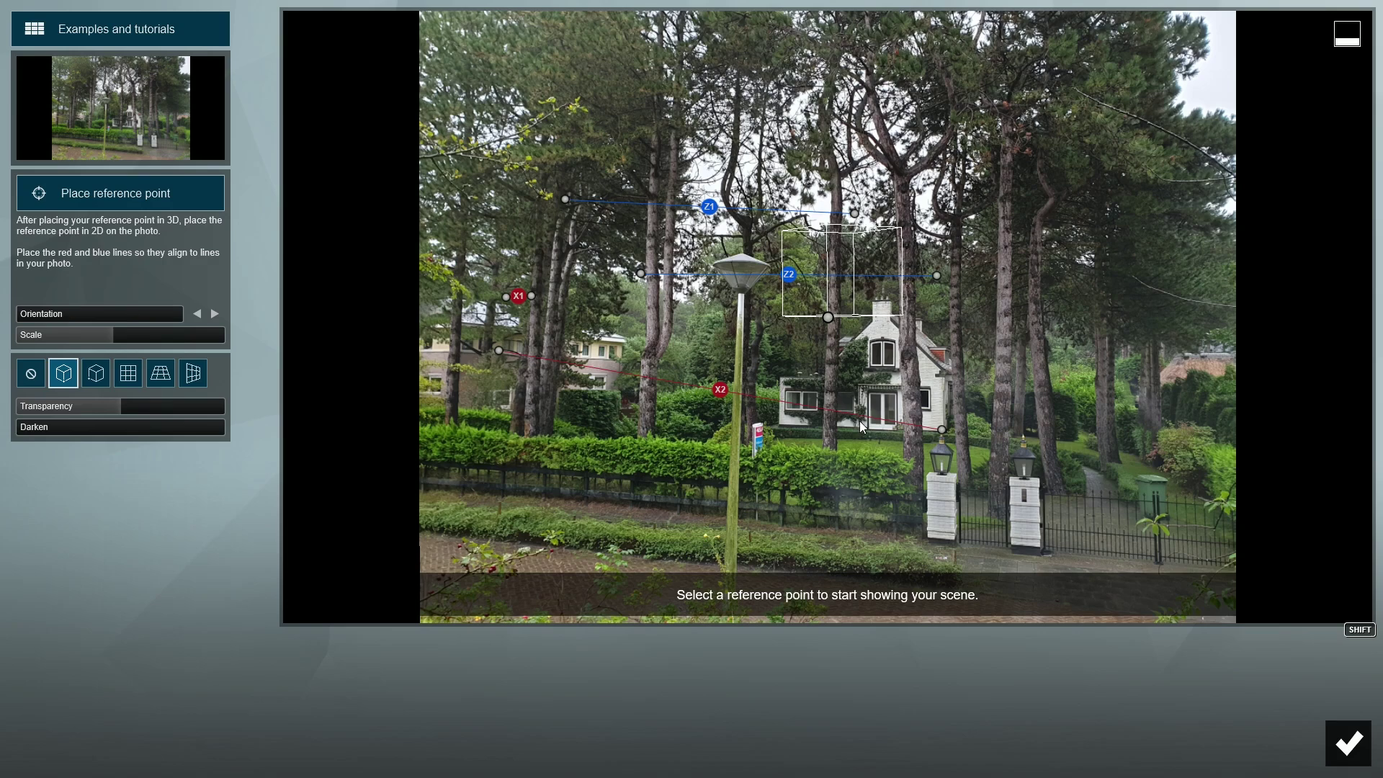
pyautogui.moveTo(519, 366); pyautogui.dragTo(729, 424)
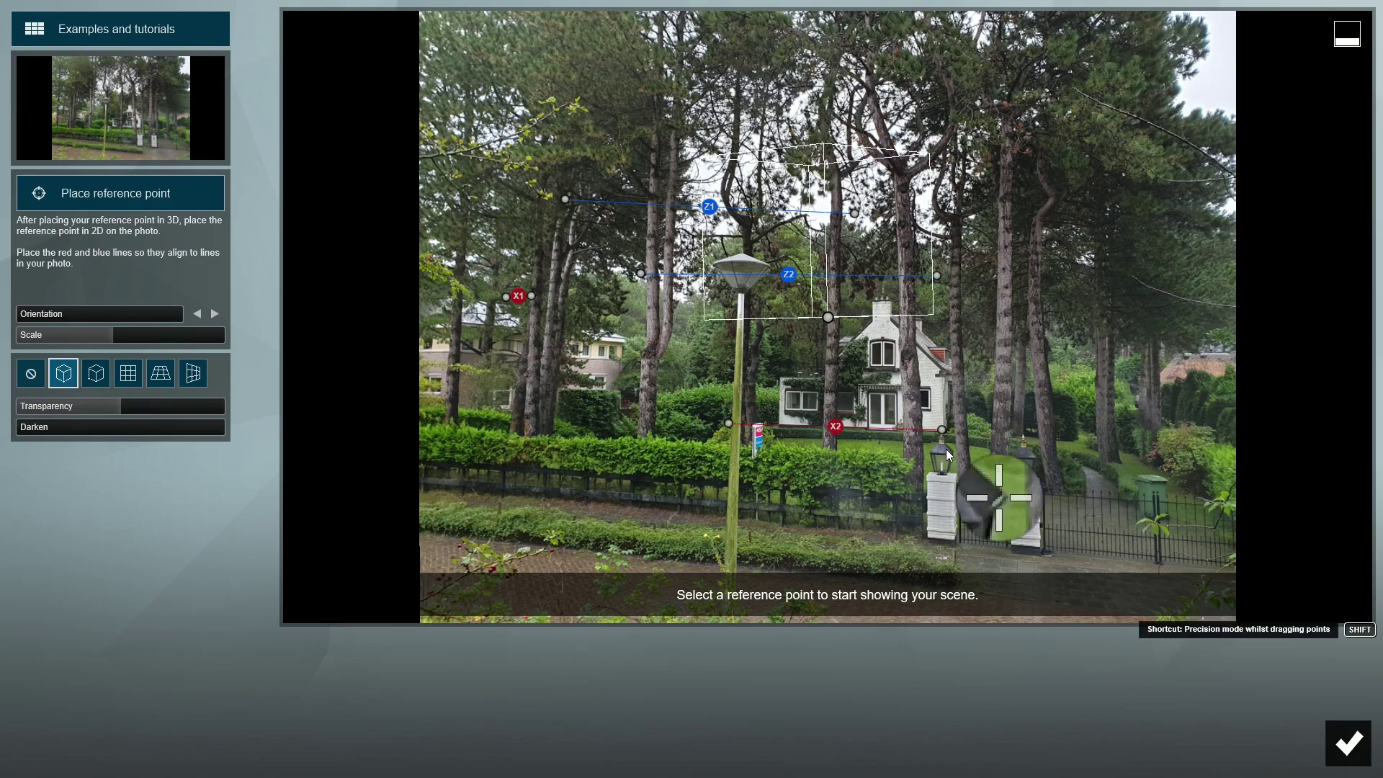
pyautogui.moveTo(941, 430); pyautogui.dragTo(943, 431)
pyautogui.moveTo(729, 423); pyautogui.dragTo(445, 422)
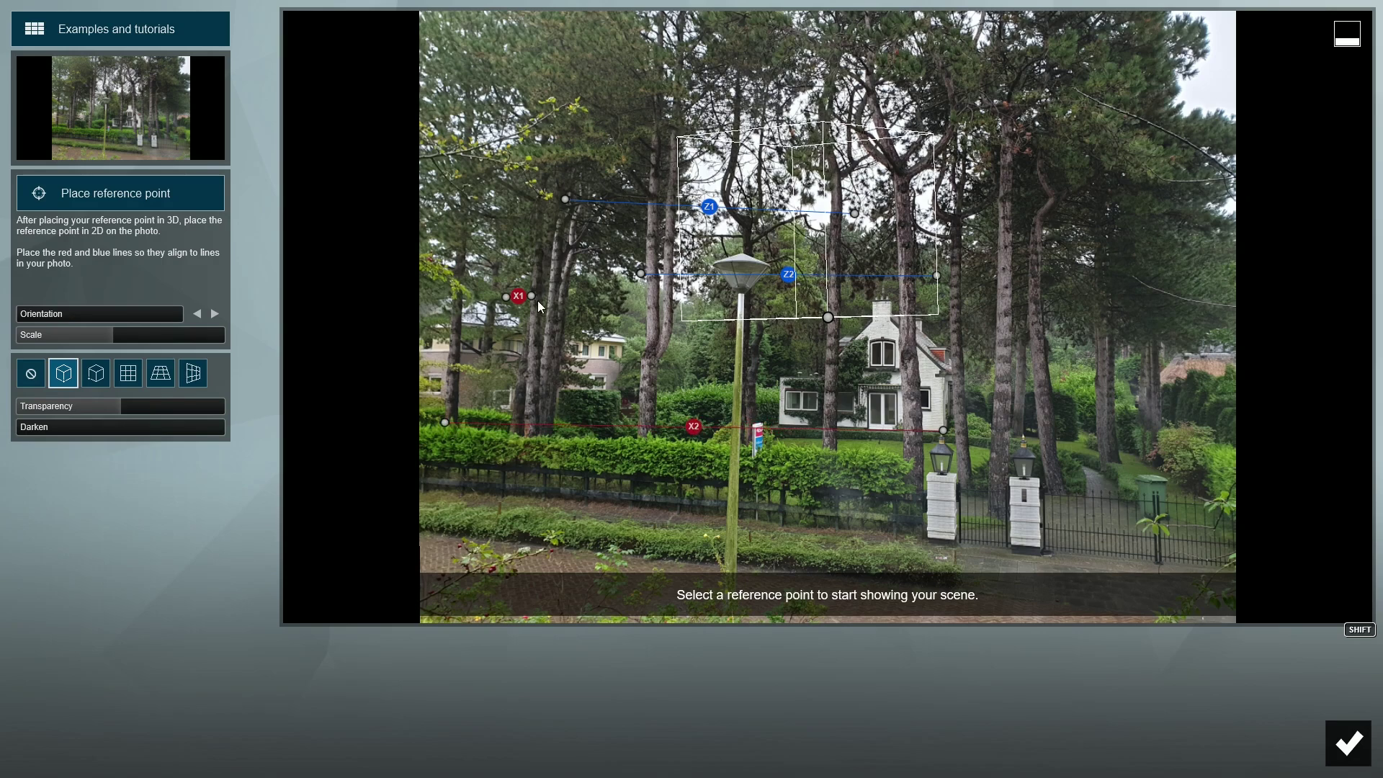
pyautogui.moveTo(532, 295); pyautogui.dragTo(896, 307)
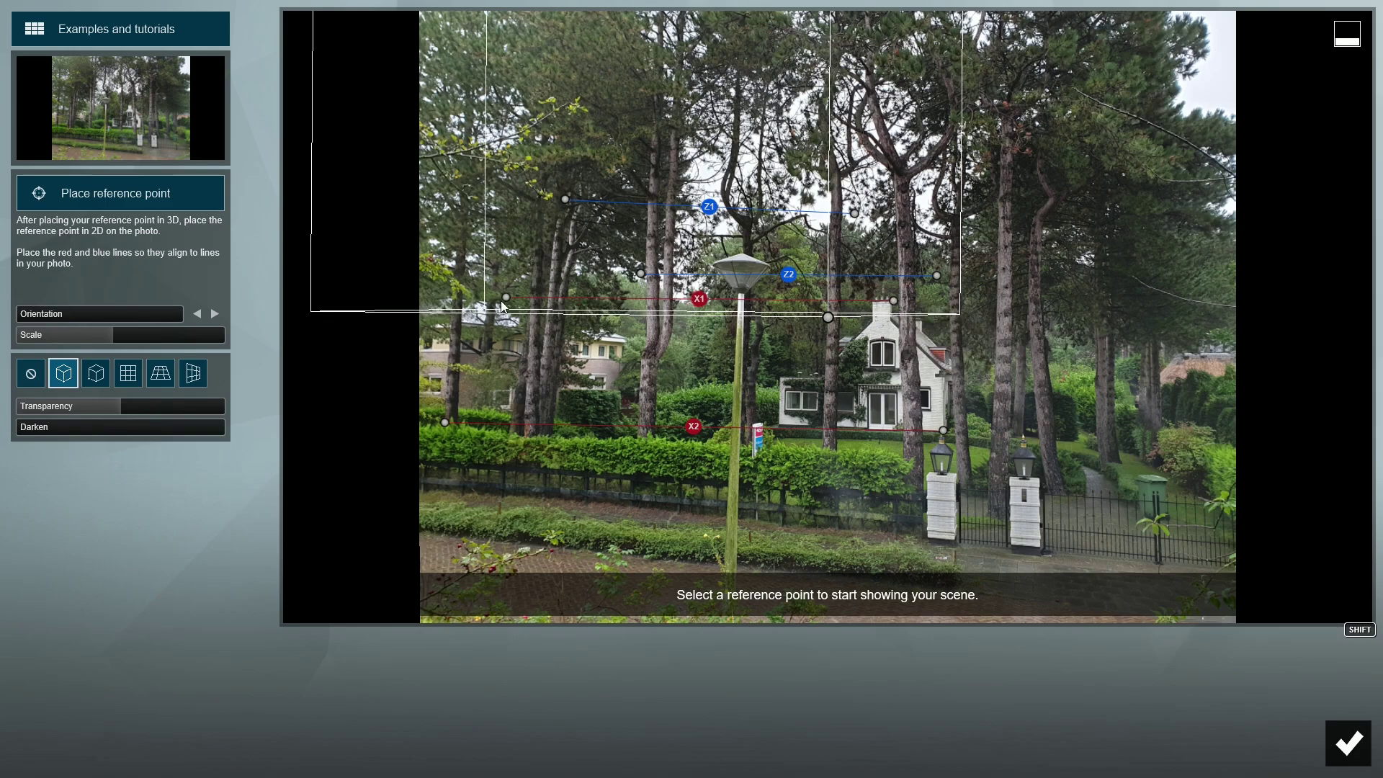
pyautogui.moveTo(506, 298); pyautogui.dragTo(358, 303)
# Align the Z1 and Z2 blue lines with converging photo lines and move the box onto the cottage
pyautogui.moveTo(634, 272); pyautogui.dragTo(944, 429)
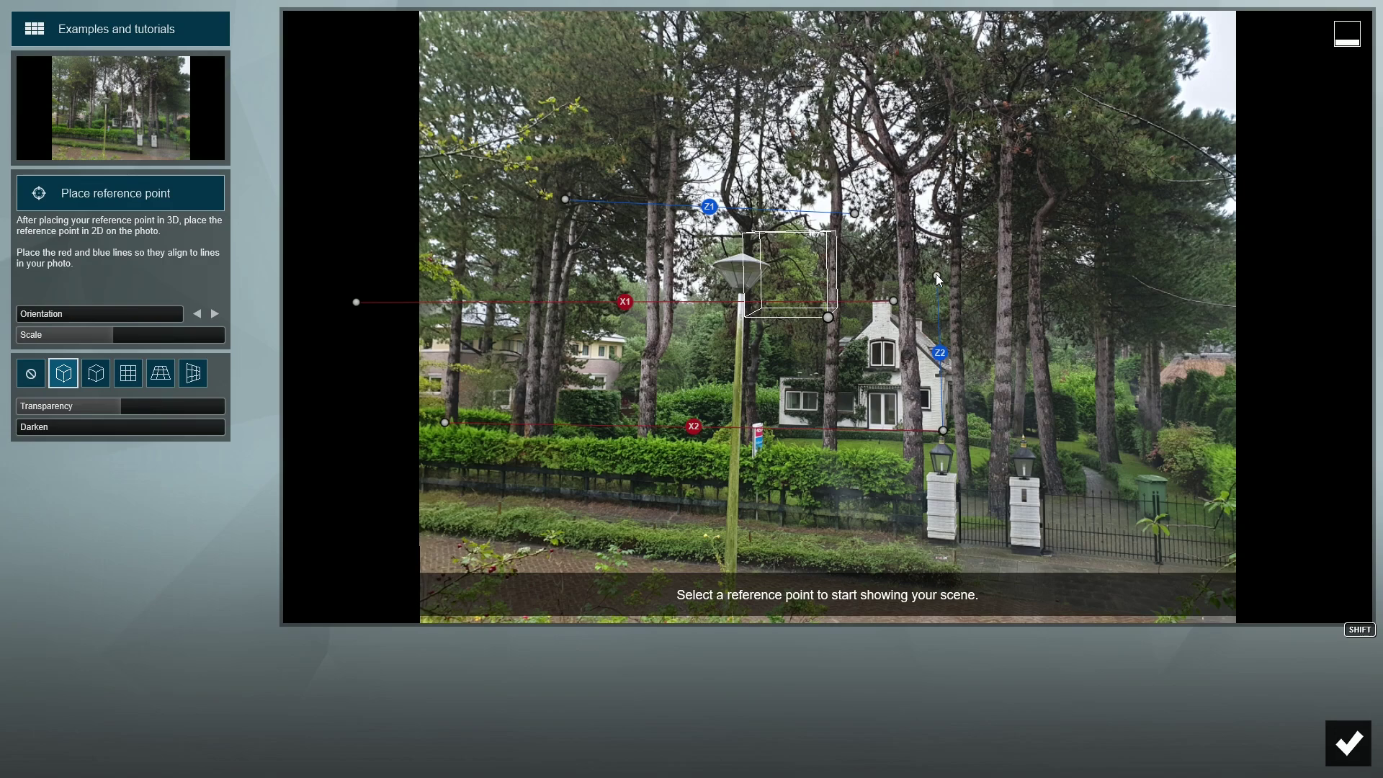
pyautogui.moveTo(936, 275); pyautogui.dragTo(1145, 257)
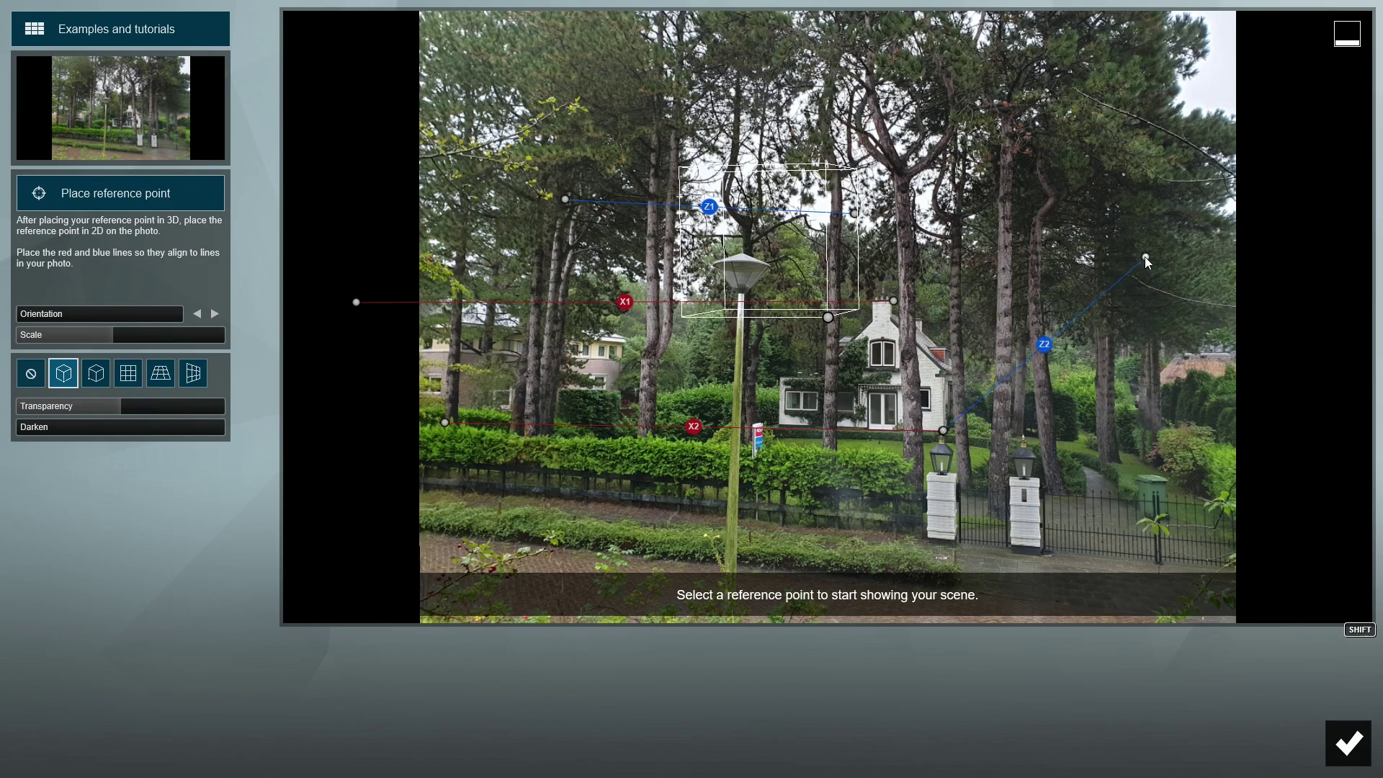
pyautogui.moveTo(564, 199); pyautogui.dragTo(892, 319)
pyautogui.moveTo(855, 213); pyautogui.dragTo(1255, 467)
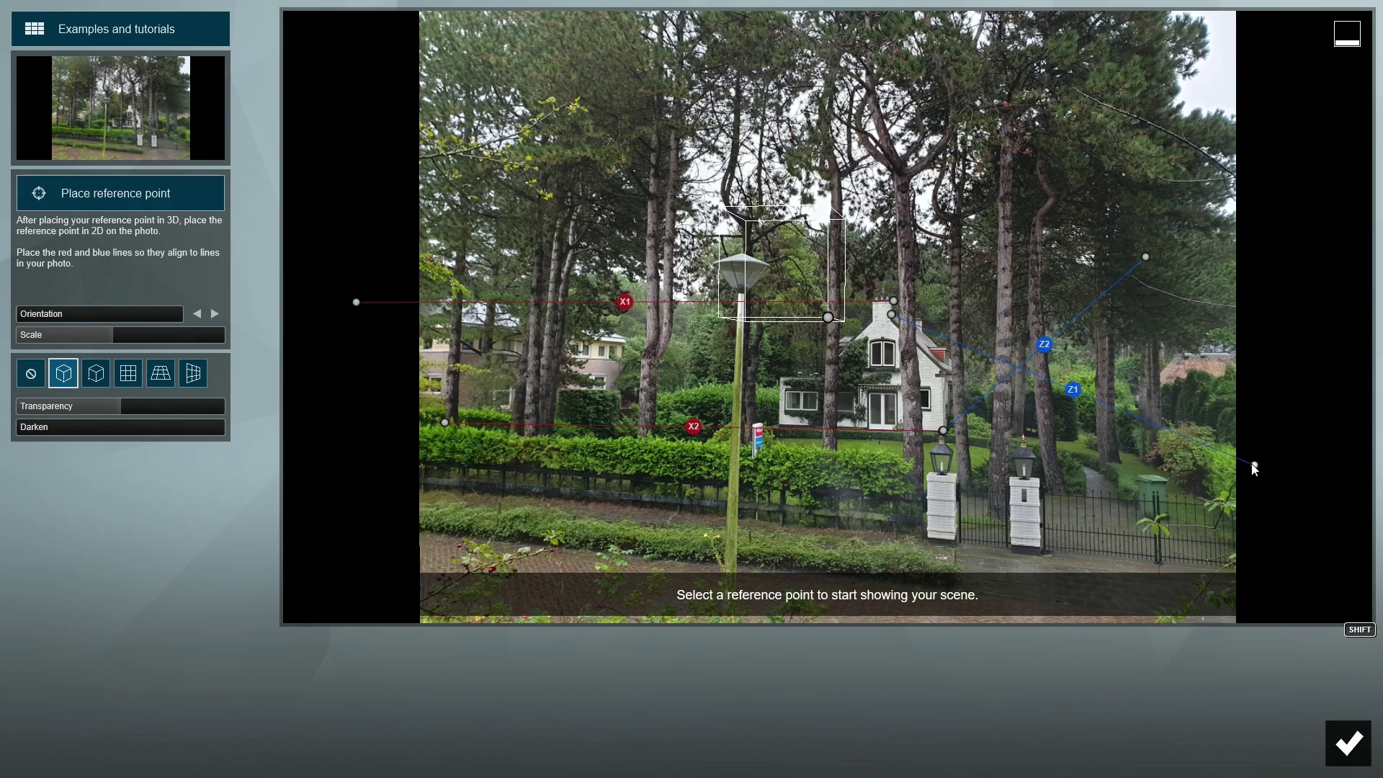
pyautogui.moveTo(828, 317); pyautogui.dragTo(903, 368)
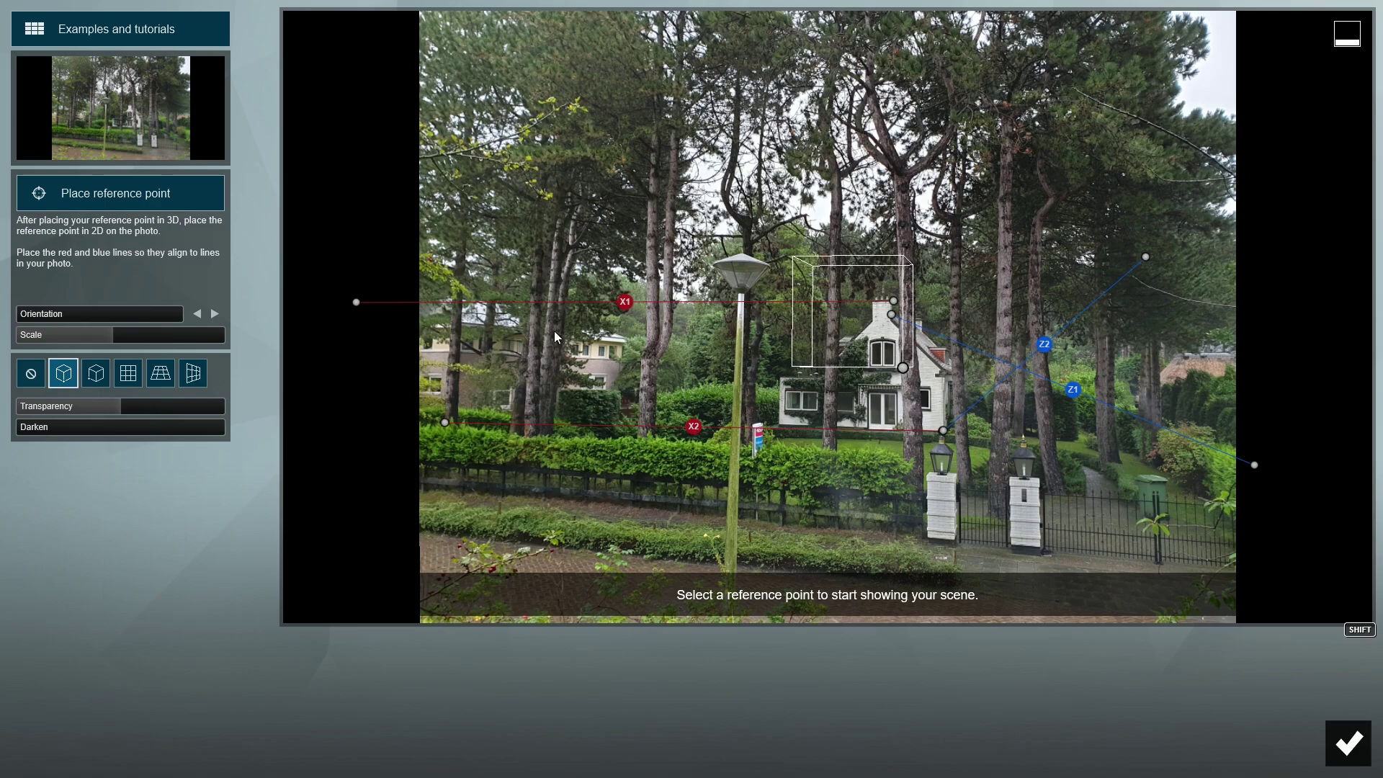
# Set the 3D reference point at the villa's deck corner and confirm it
pyautogui.click(103, 198)
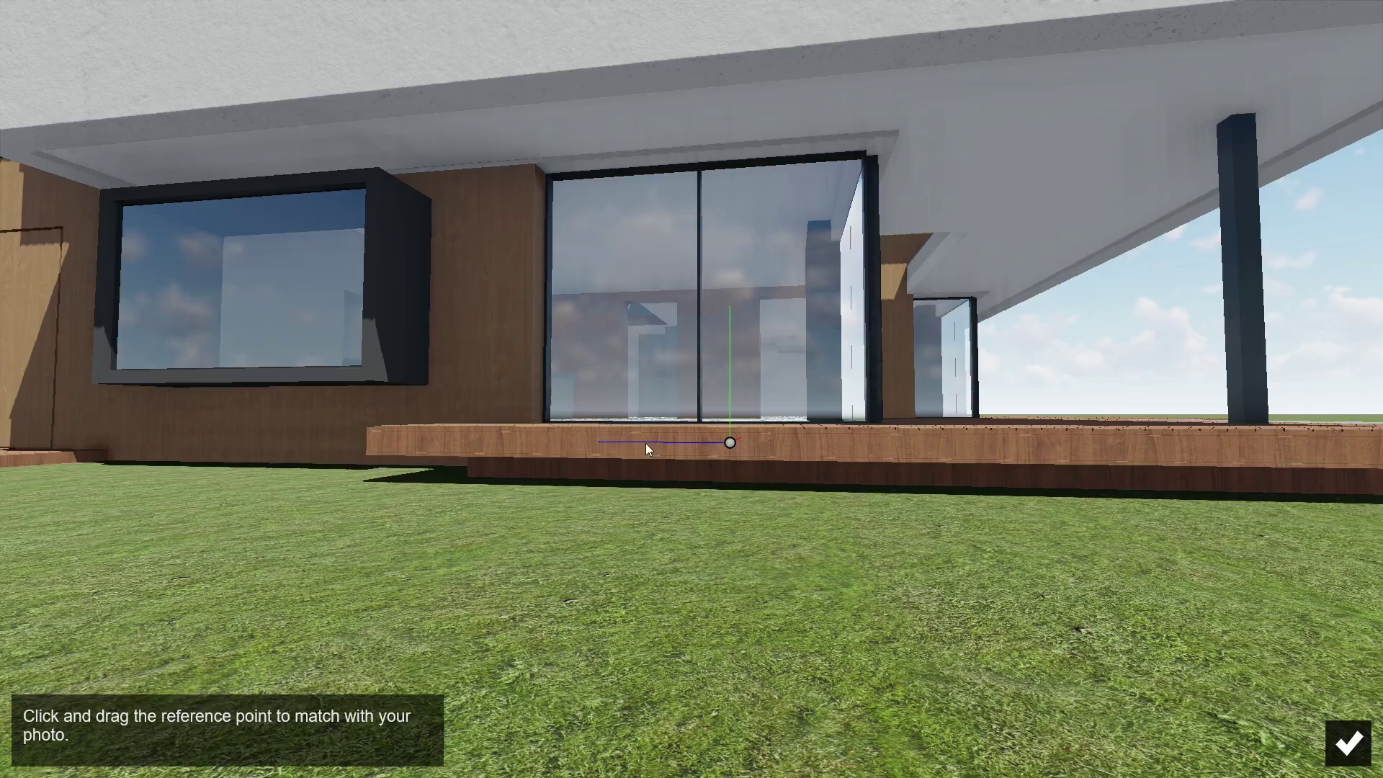
pyautogui.moveTo(645, 450); pyautogui.dragTo(601, 519)
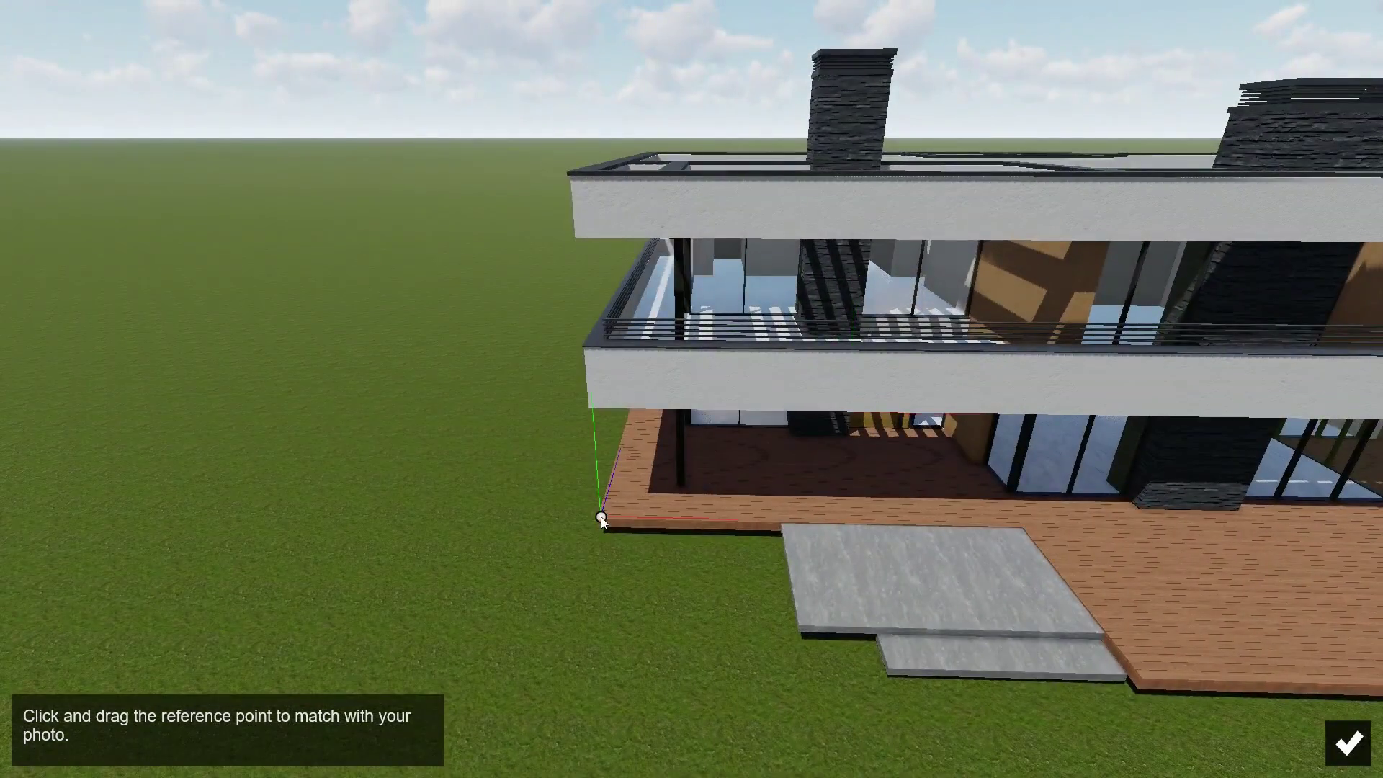
pyautogui.click(1348, 742)
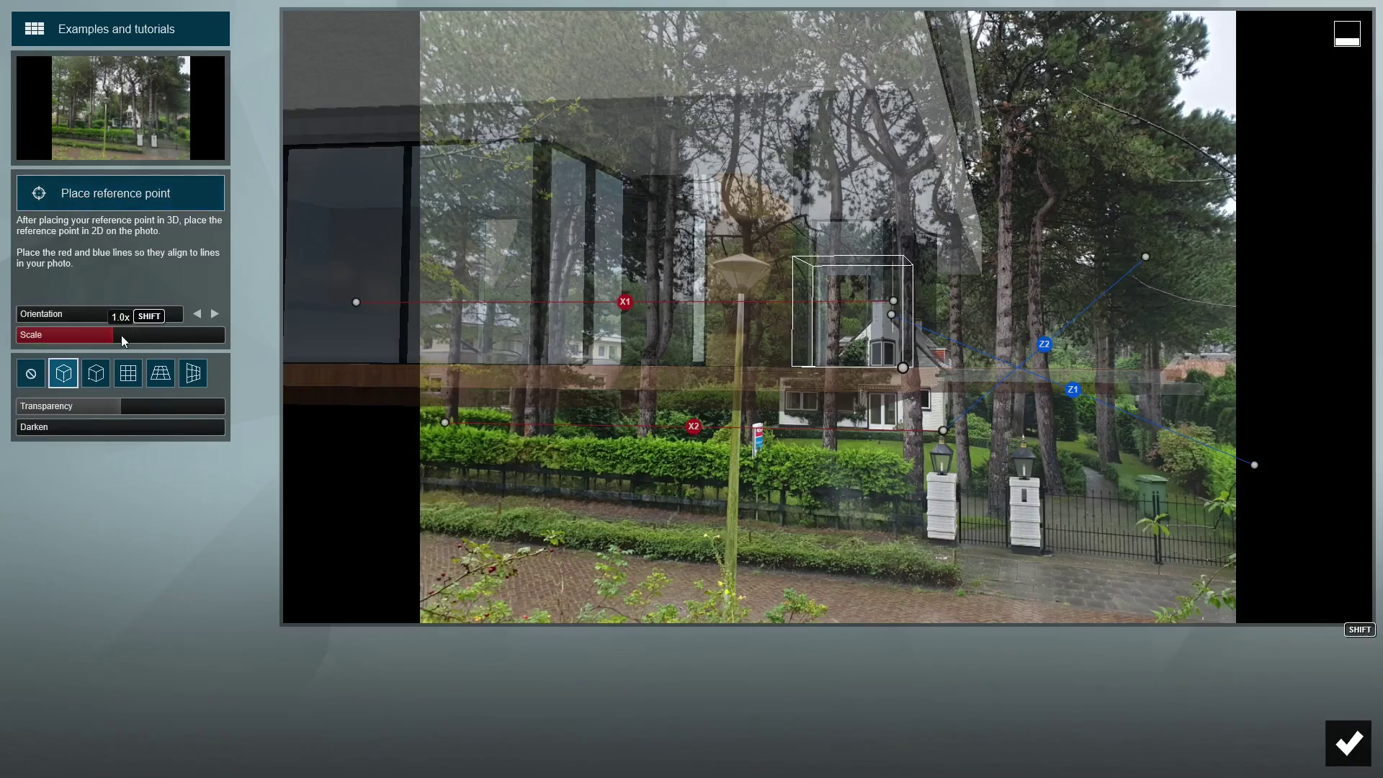
# Move the villa to the hedge, shrink it, make it fully opaque, rotate it to about 269.6°, and confirm
pyautogui.moveTo(124, 339)
pyautogui.mouseDown()
pyautogui.moveTo(92, 338)
pyautogui.moveTo(103, 319)
pyautogui.moveTo(144, 322)
pyautogui.mouseUp()
pyautogui.moveTo(903, 370); pyautogui.dragTo(709, 428)
pyautogui.moveTo(109, 342); pyautogui.dragTo(90, 339)
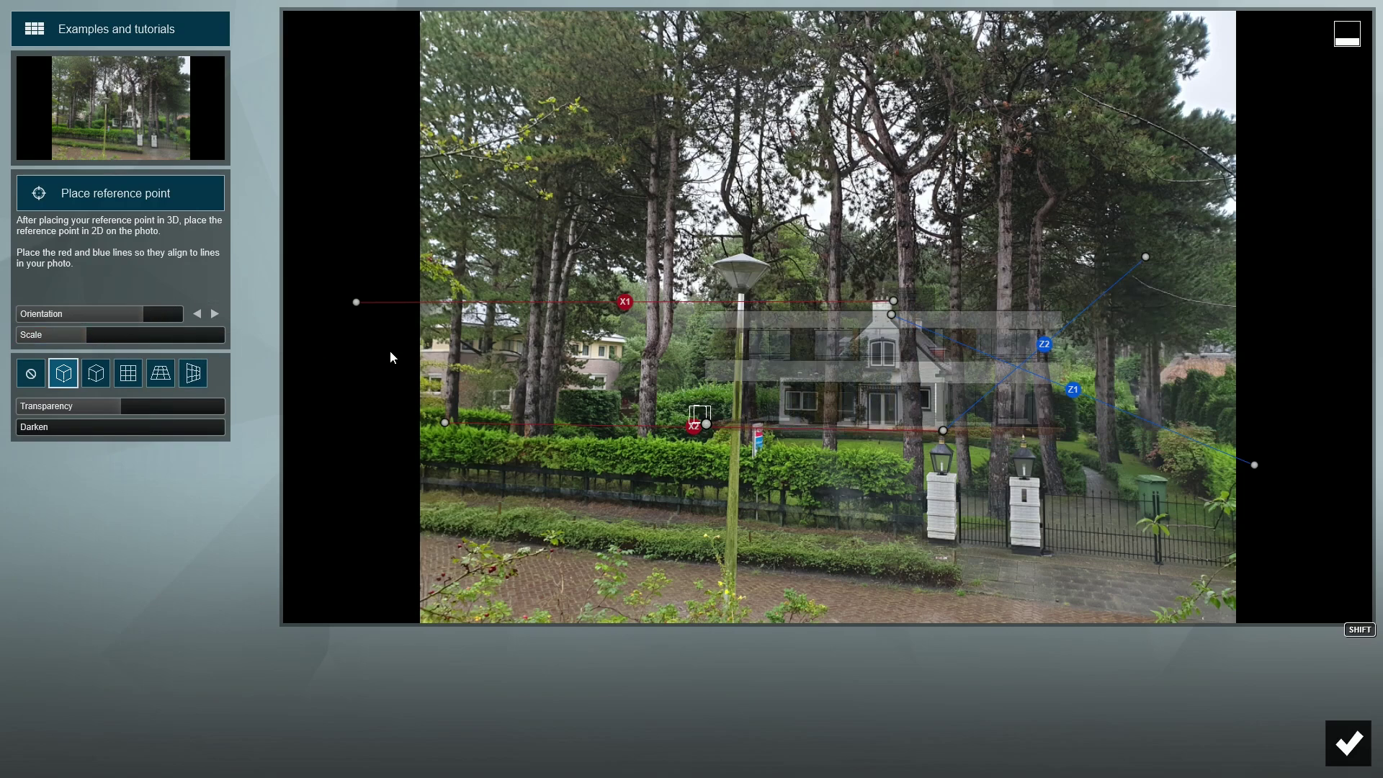
pyautogui.moveTo(140, 313); pyautogui.dragTo(151, 313)
pyautogui.moveTo(119, 405); pyautogui.dragTo(253, 405)
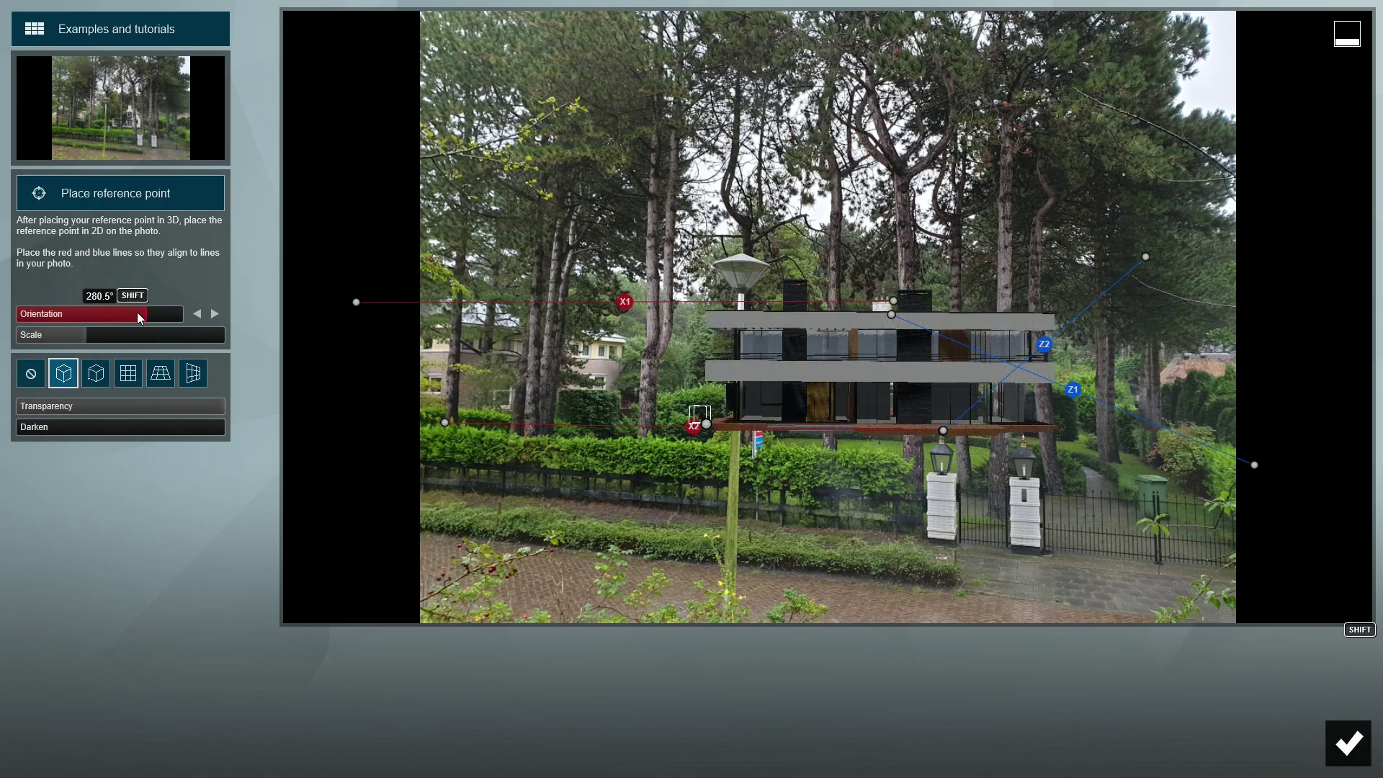
pyautogui.click(197, 314)
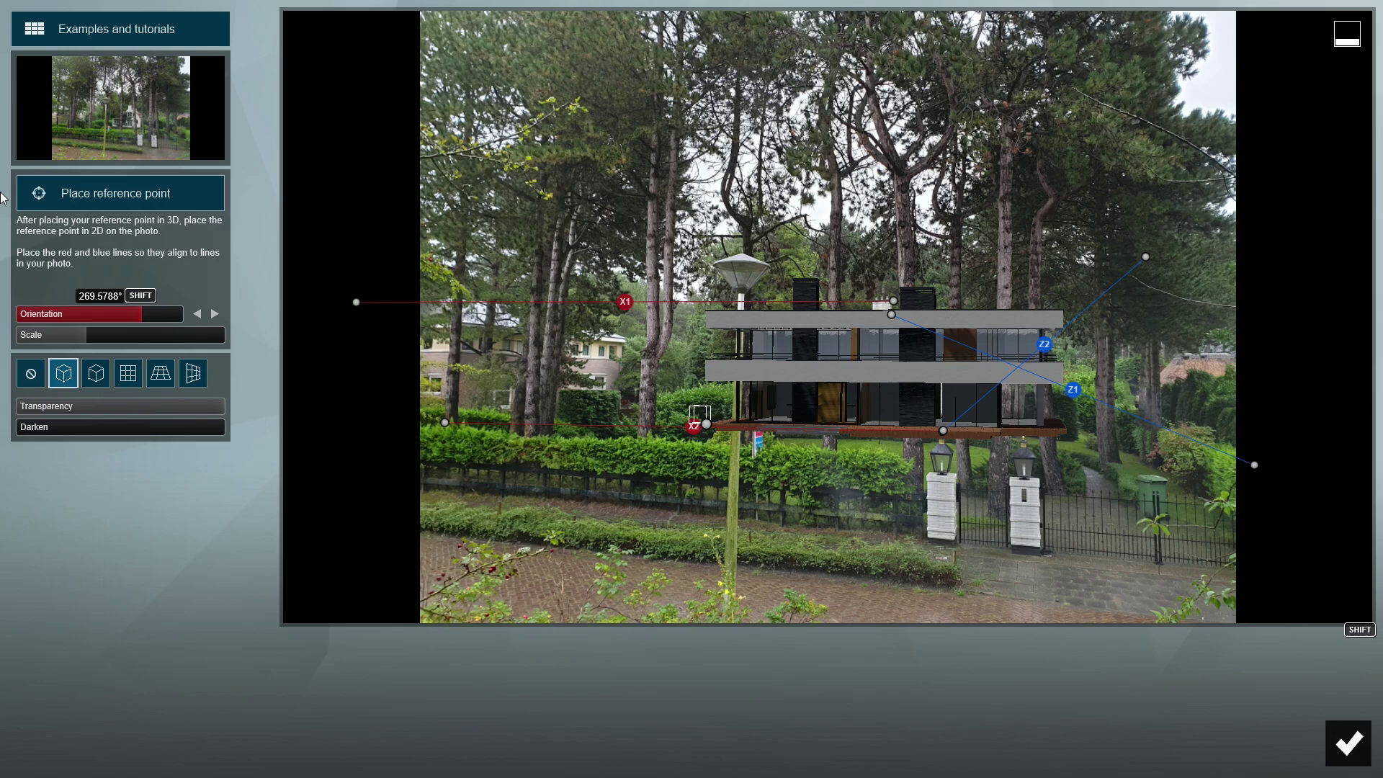
pyautogui.moveTo(2, 196); pyautogui.dragTo(2, 193)
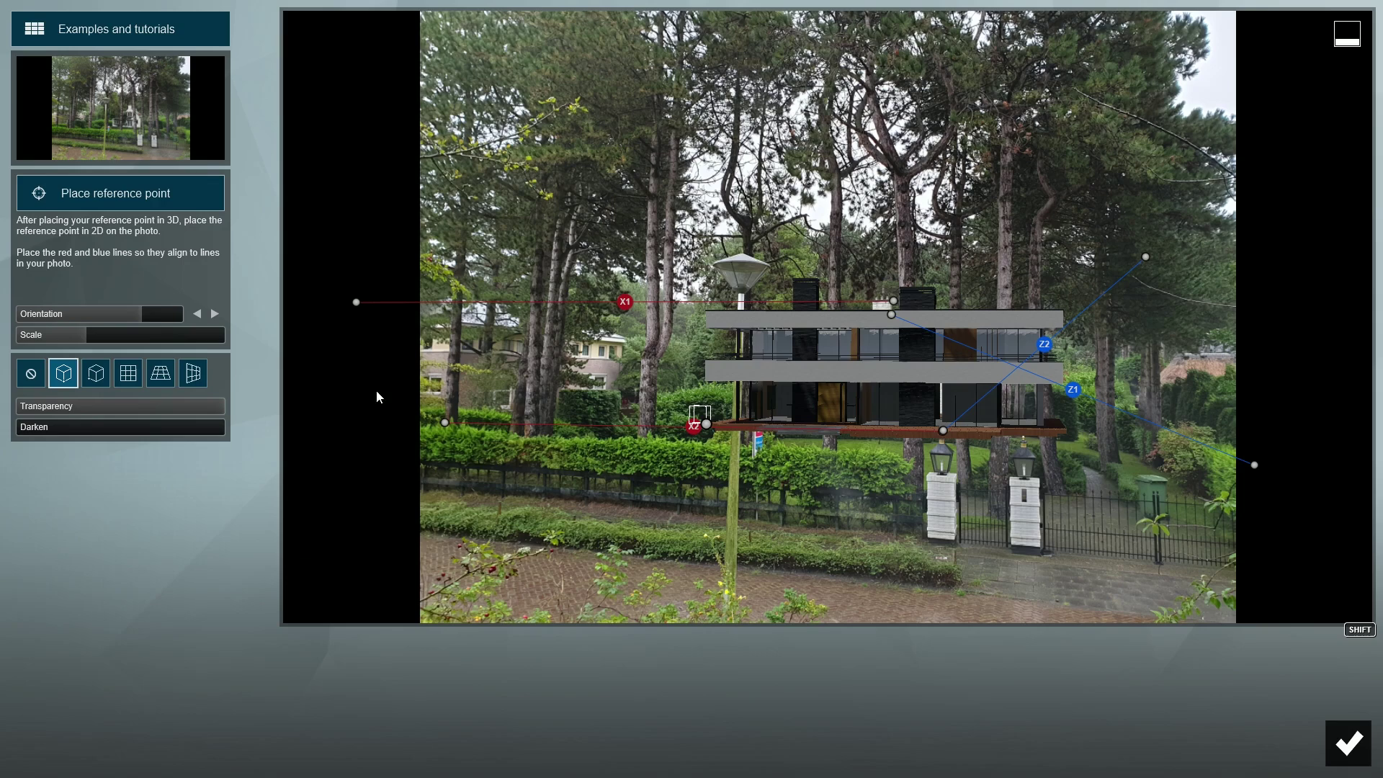
pyautogui.moveTo(86, 334); pyautogui.dragTo(2, 350)
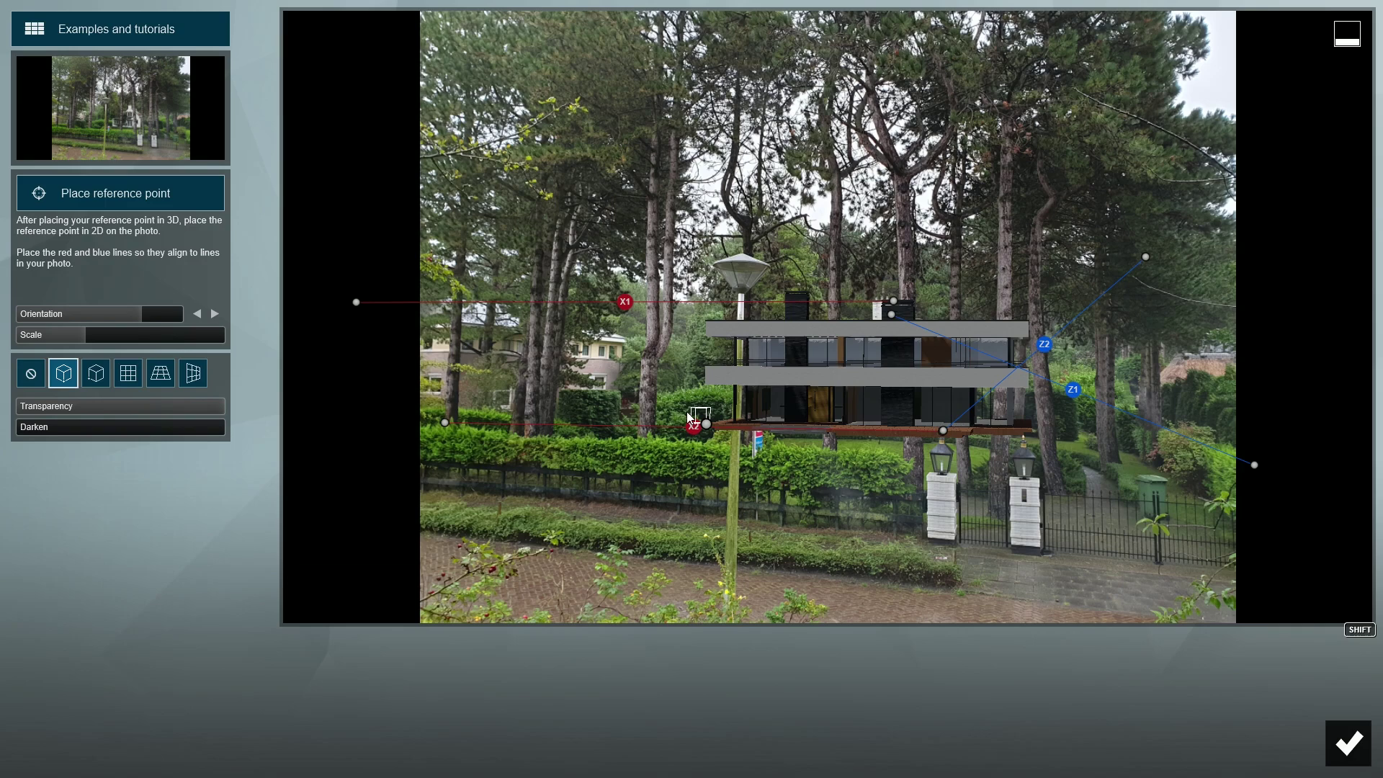
pyautogui.click(1347, 742)
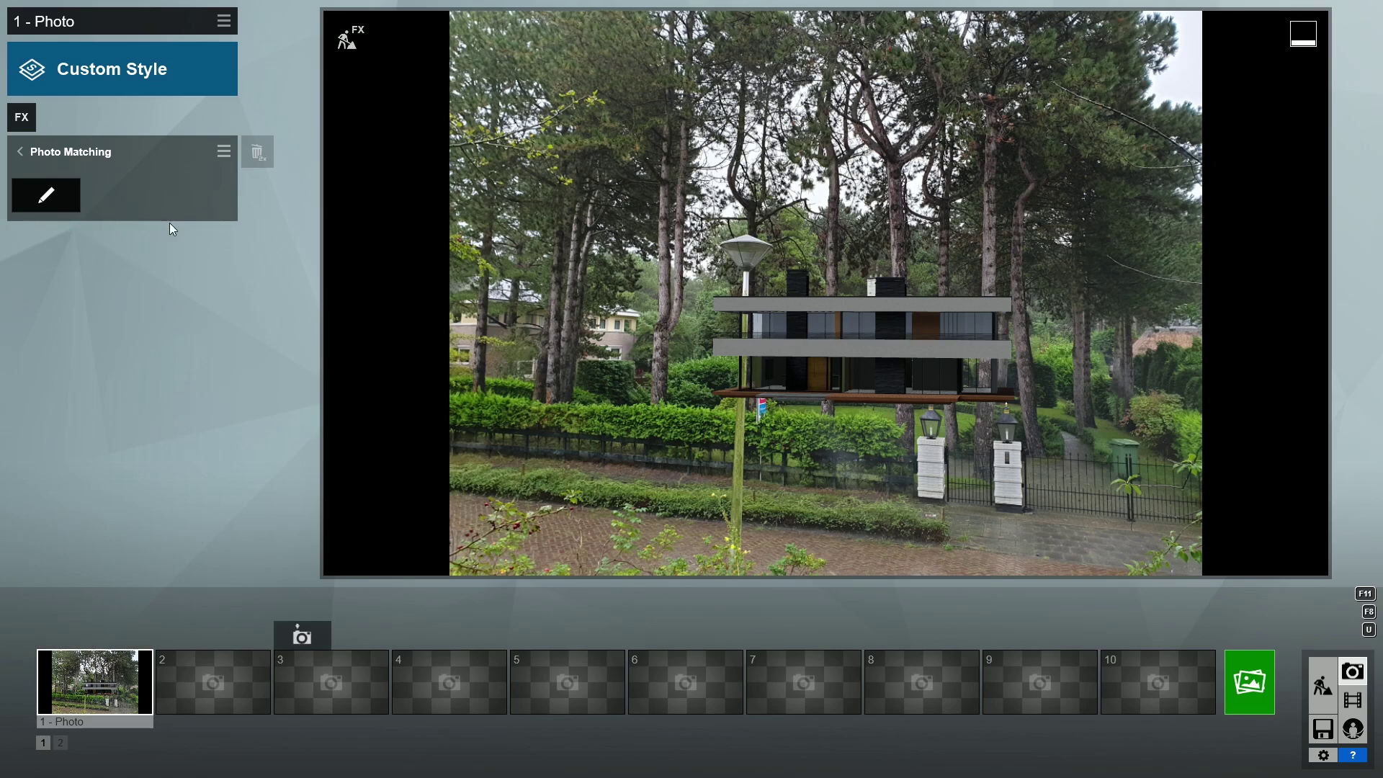
# Apply the Overcast style with Limit high 0.6 and Temperature 0.3, then render the 1920x1080 photo
pyautogui.click(127, 75)
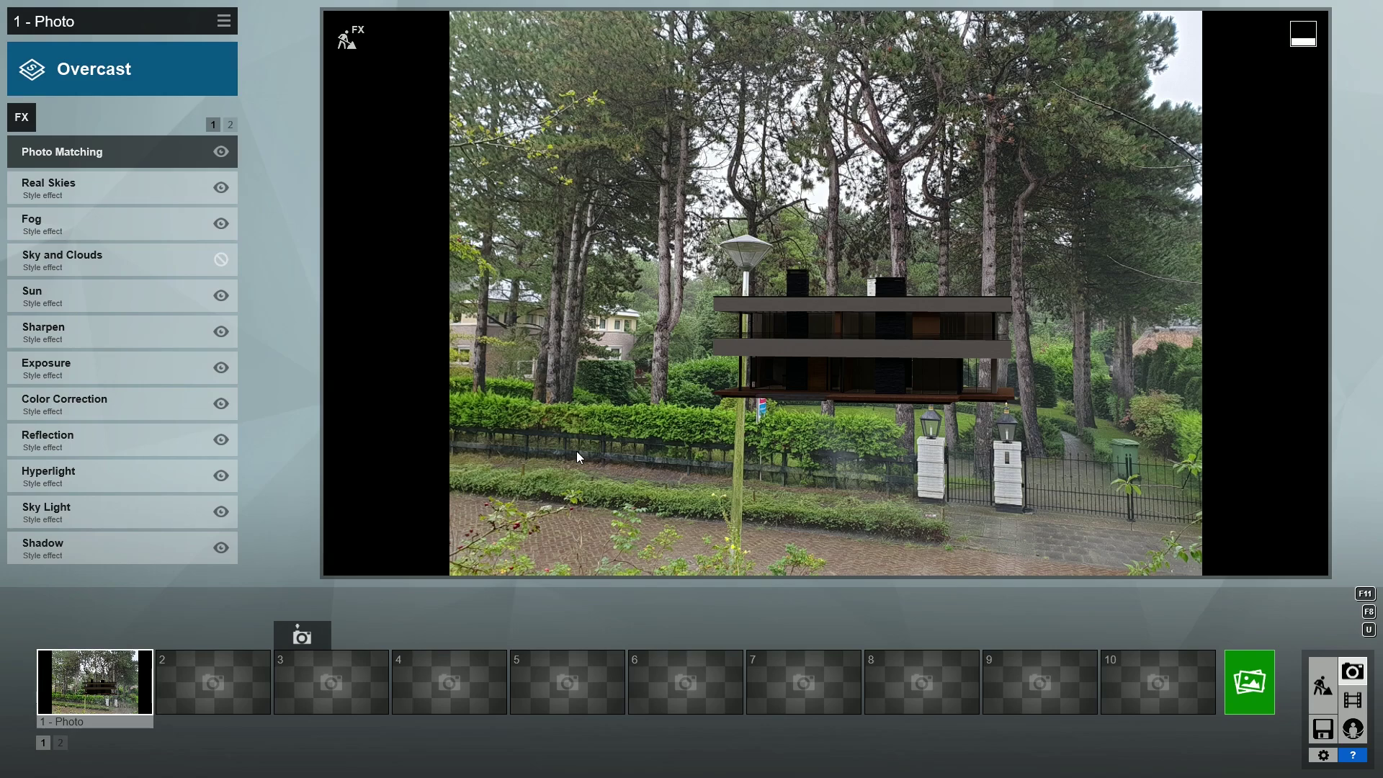
pyautogui.click(122, 408)
pyautogui.moveTo(229, 340); pyautogui.dragTo(138, 340)
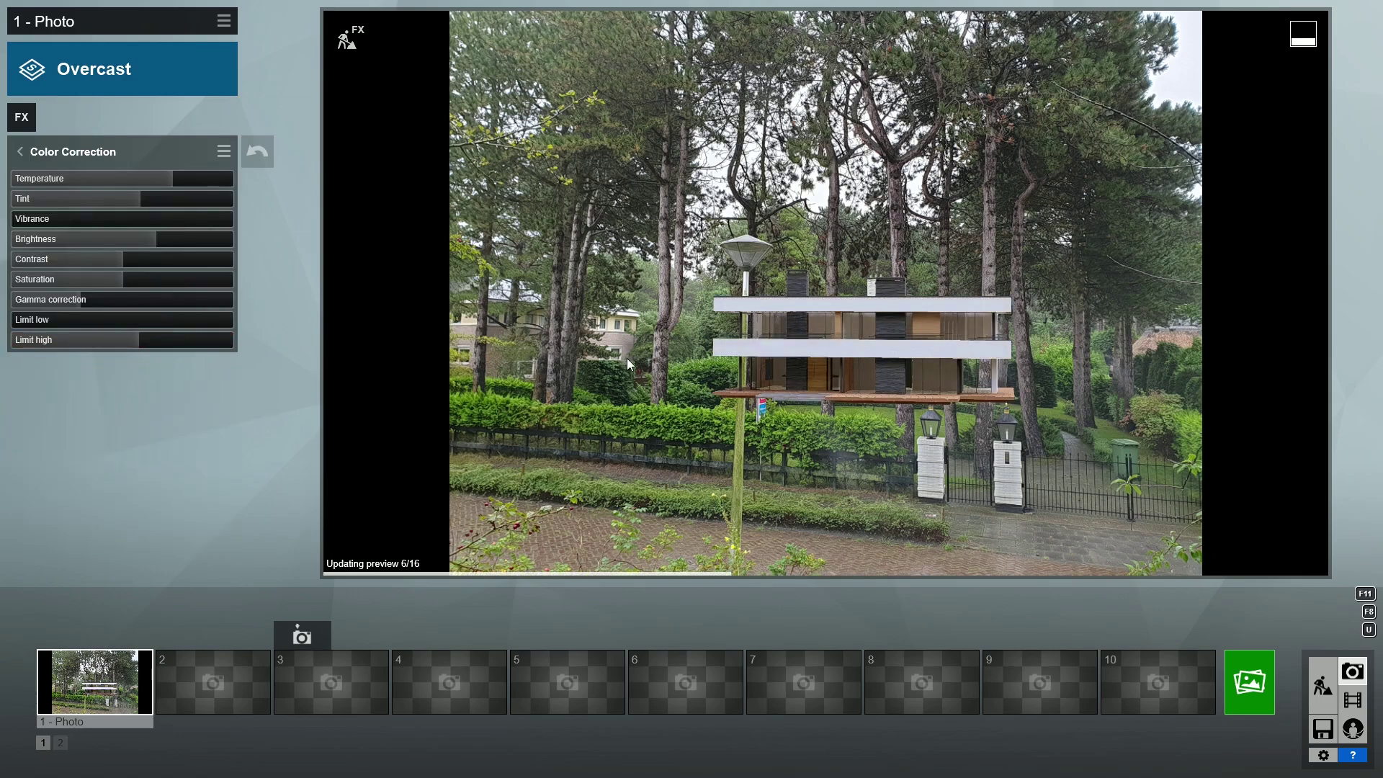
pyautogui.moveTo(172, 179); pyautogui.dragTo(128, 206)
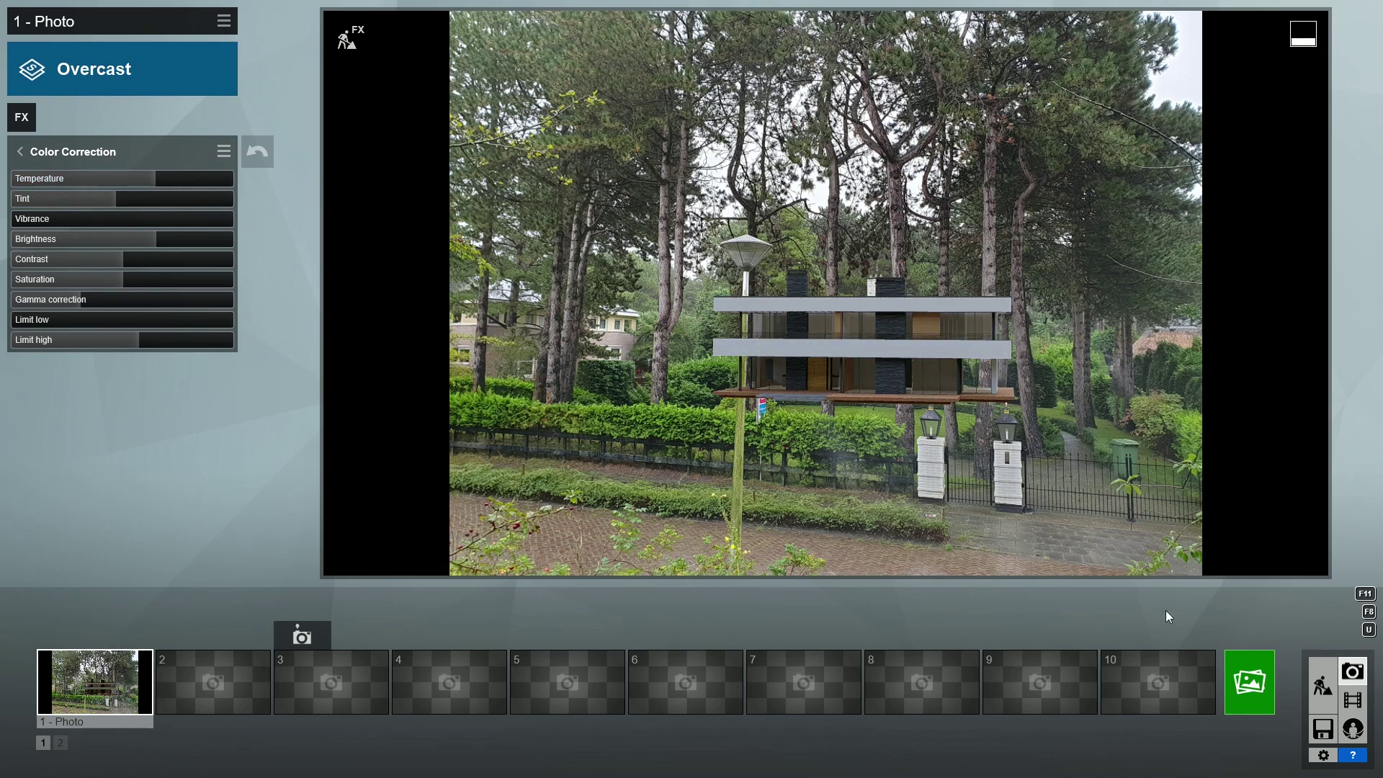
pyautogui.click(1250, 682)
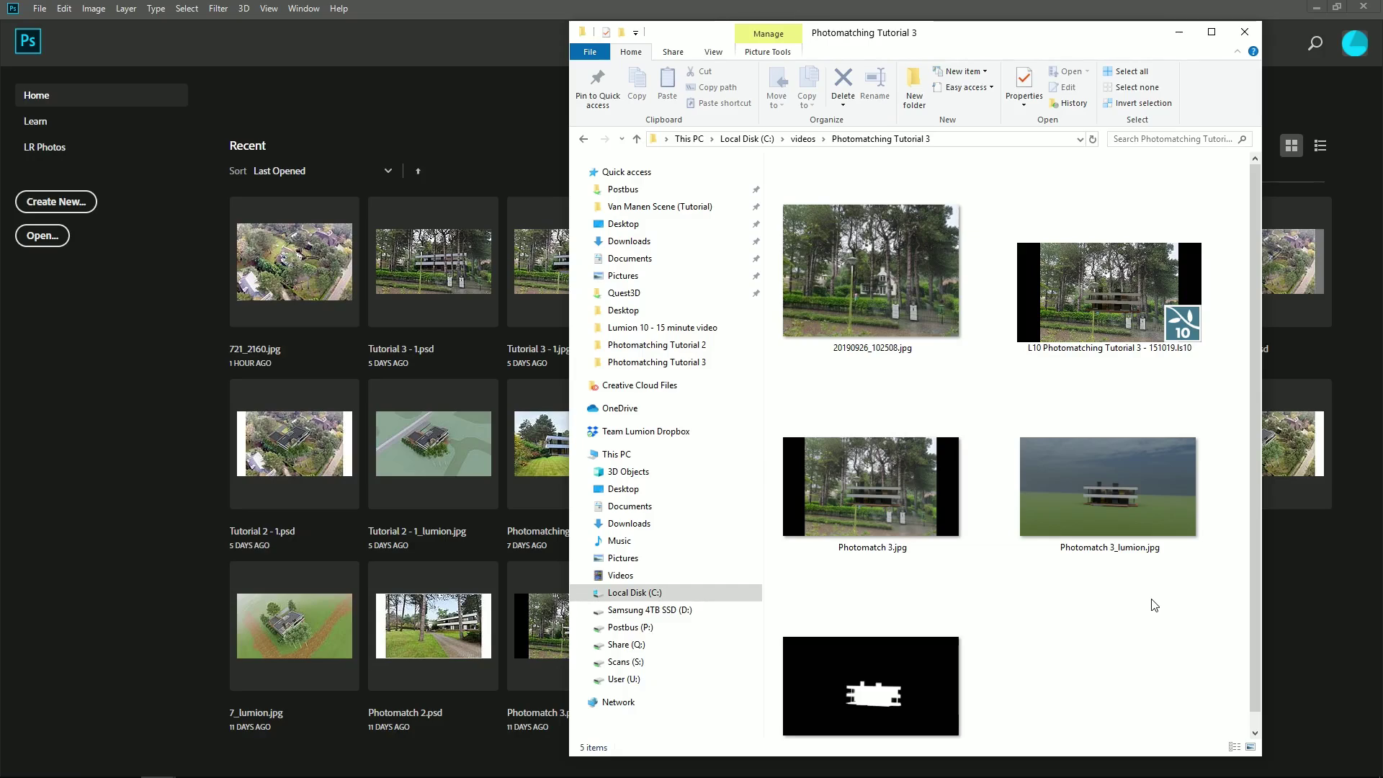
# Open Photomatch 3.jpg and place the _lumion render, PhotoMask and original photo as layers
pyautogui.moveTo(888, 497); pyautogui.dragTo(399, 468)
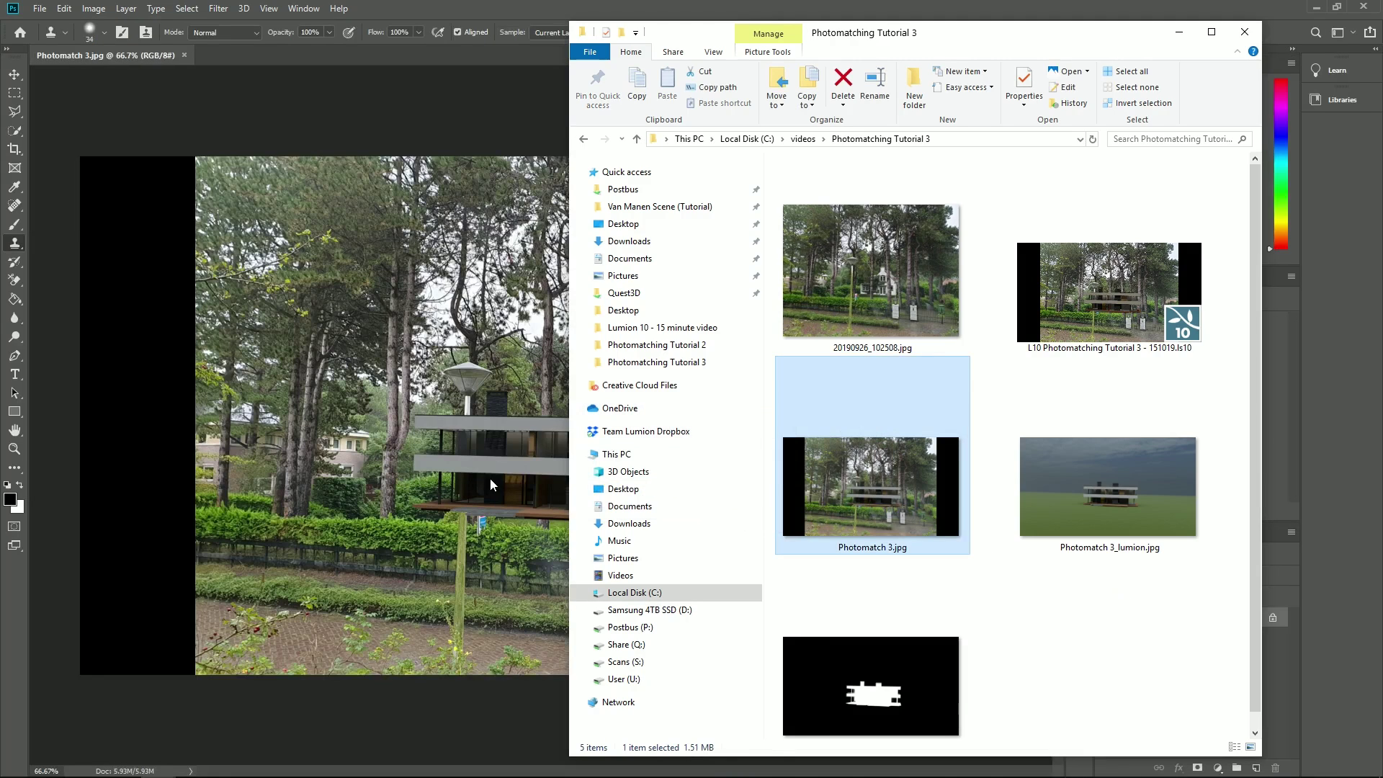
pyautogui.moveTo(1129, 486); pyautogui.dragTo(452, 501)
pyautogui.hotkey('alt', 'Tab')
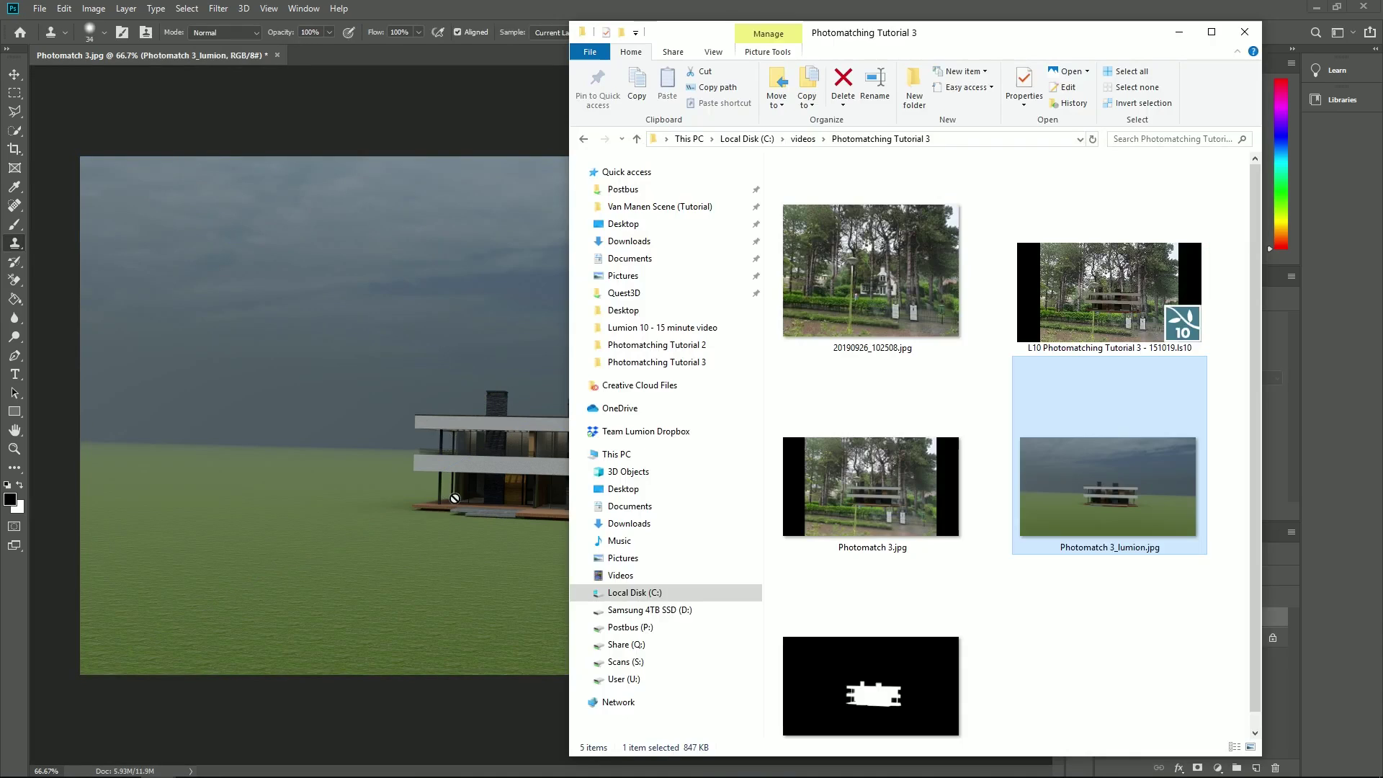
pyautogui.moveTo(866, 666); pyautogui.dragTo(462, 556)
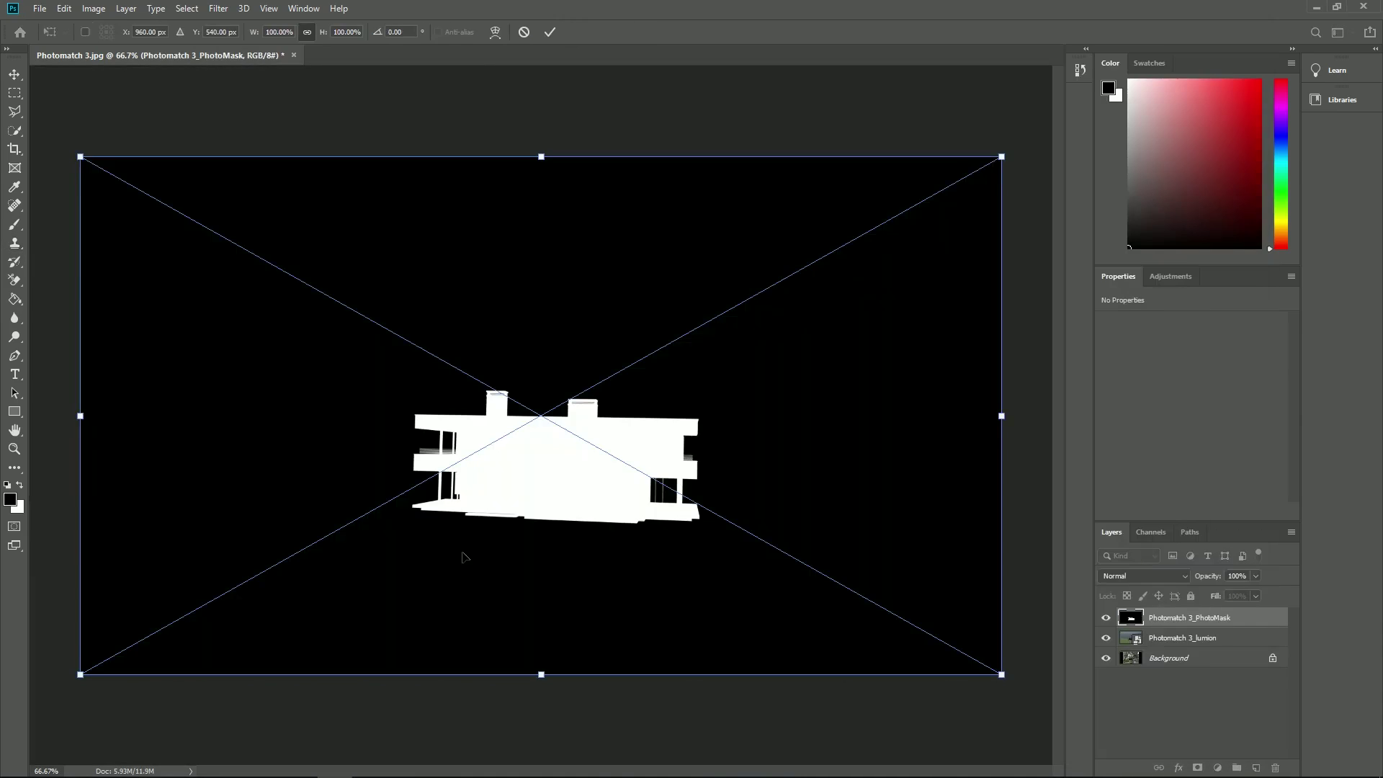
pyautogui.press('Return')
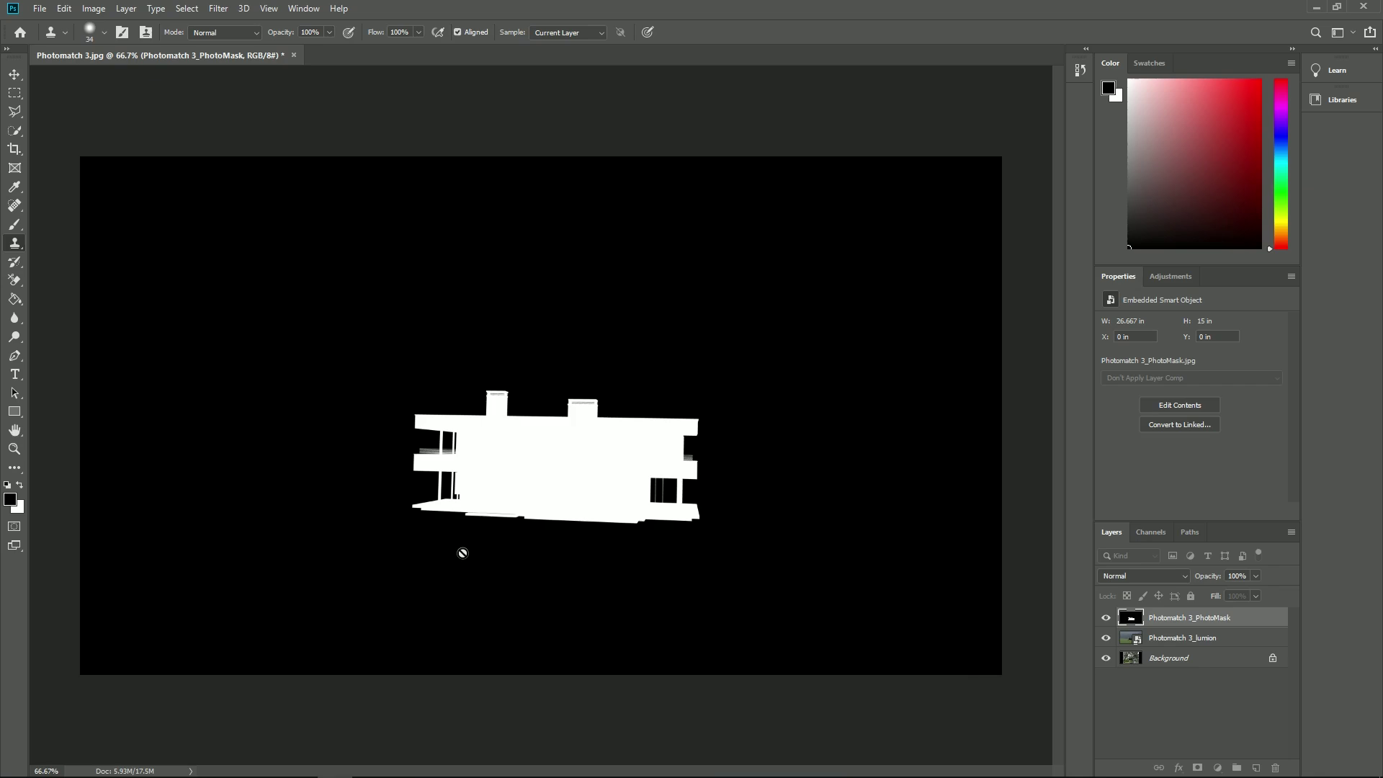
pyautogui.hotkey('alt', 'Tab')
pyautogui.moveTo(867, 283); pyautogui.dragTo(483, 409)
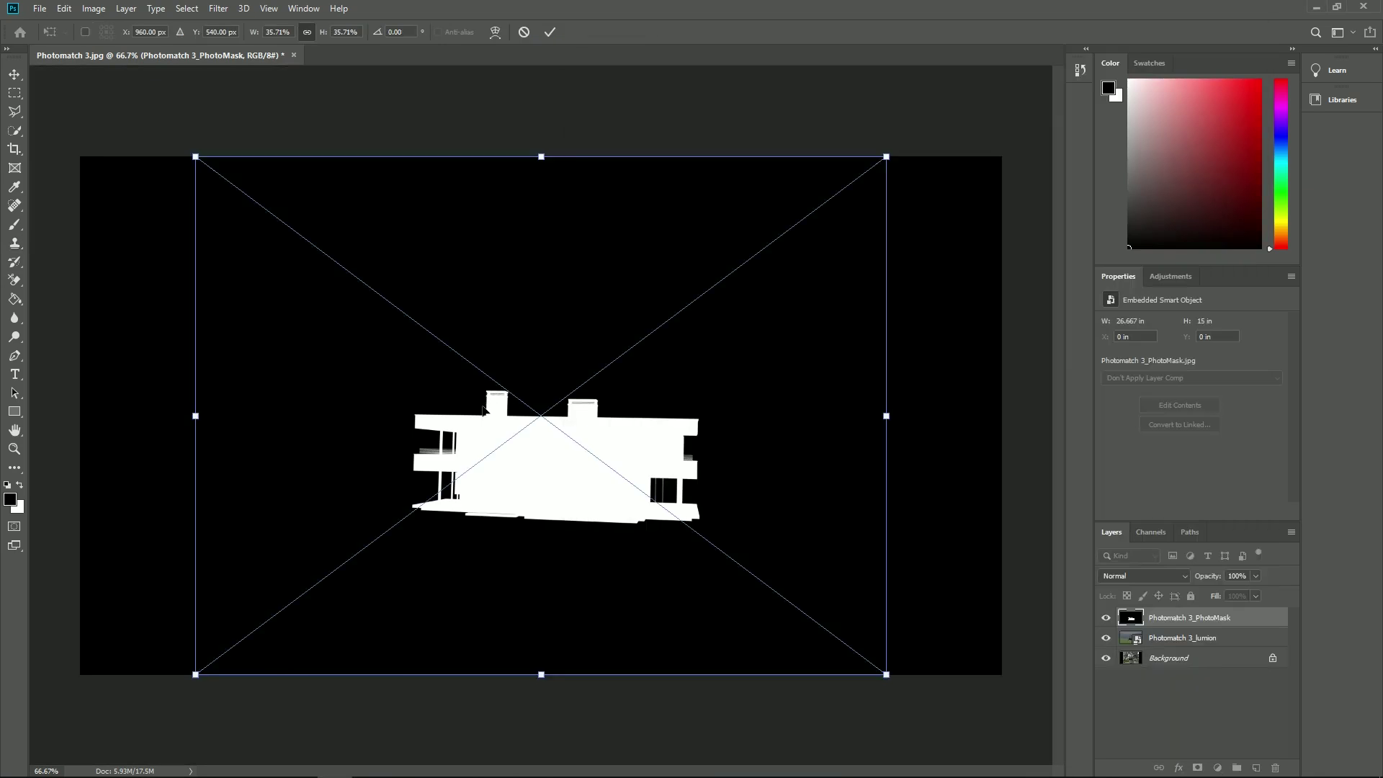
pyautogui.press('Return')
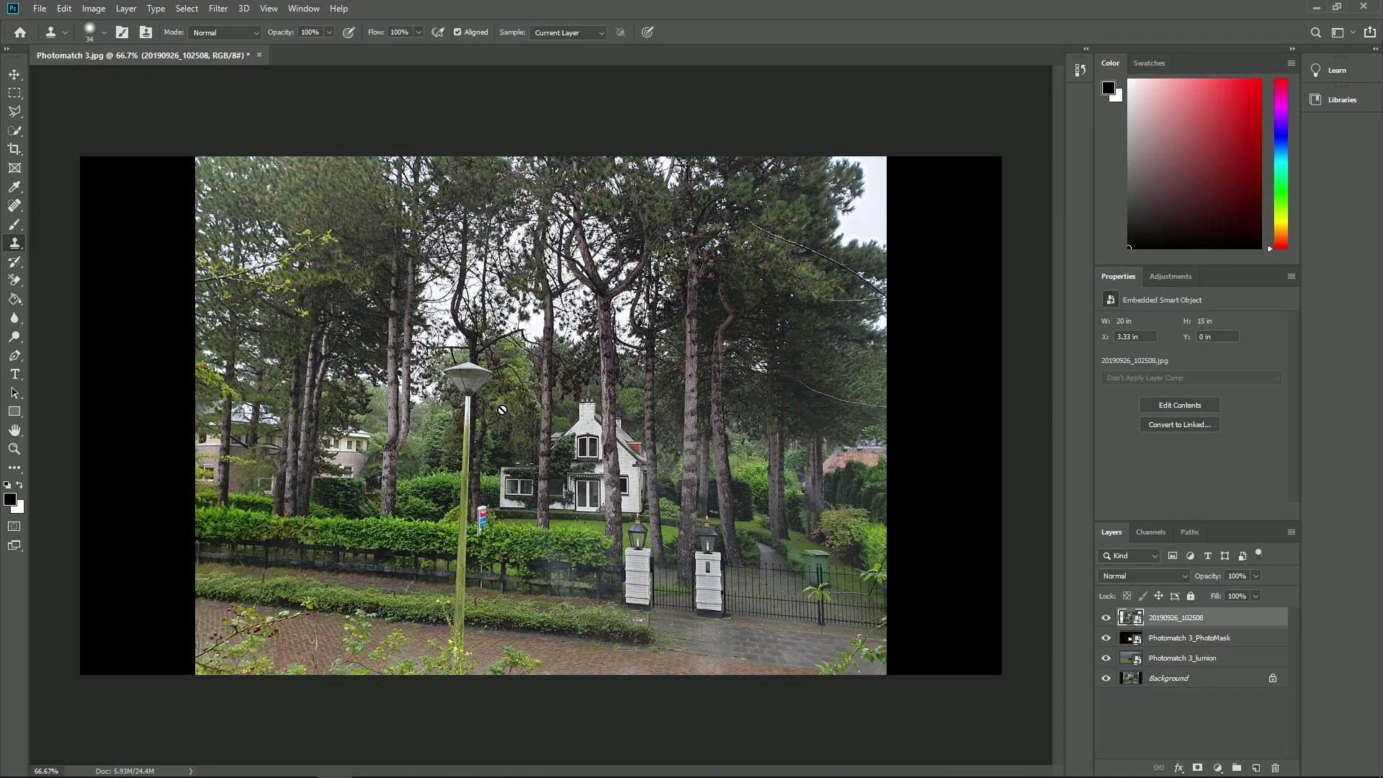
# Unlock the Background layer and rename the layers PhotoMatch, Render and Original Photo
pyautogui.click(1272, 680)
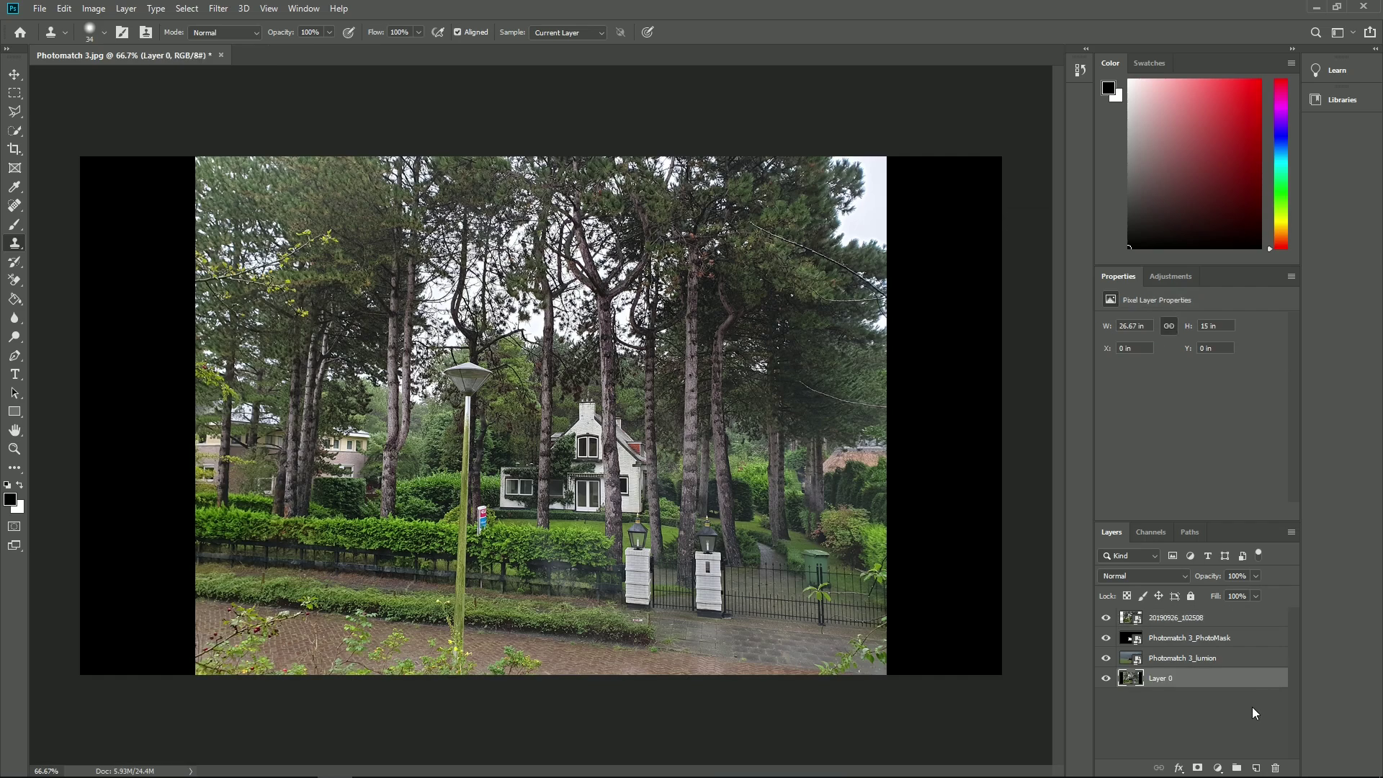
pyautogui.doubleClick(1160, 679)
pyautogui.write('PhotoMatch')
pyautogui.press('Tab')
pyautogui.write('Render')
pyautogui.press('Tab')
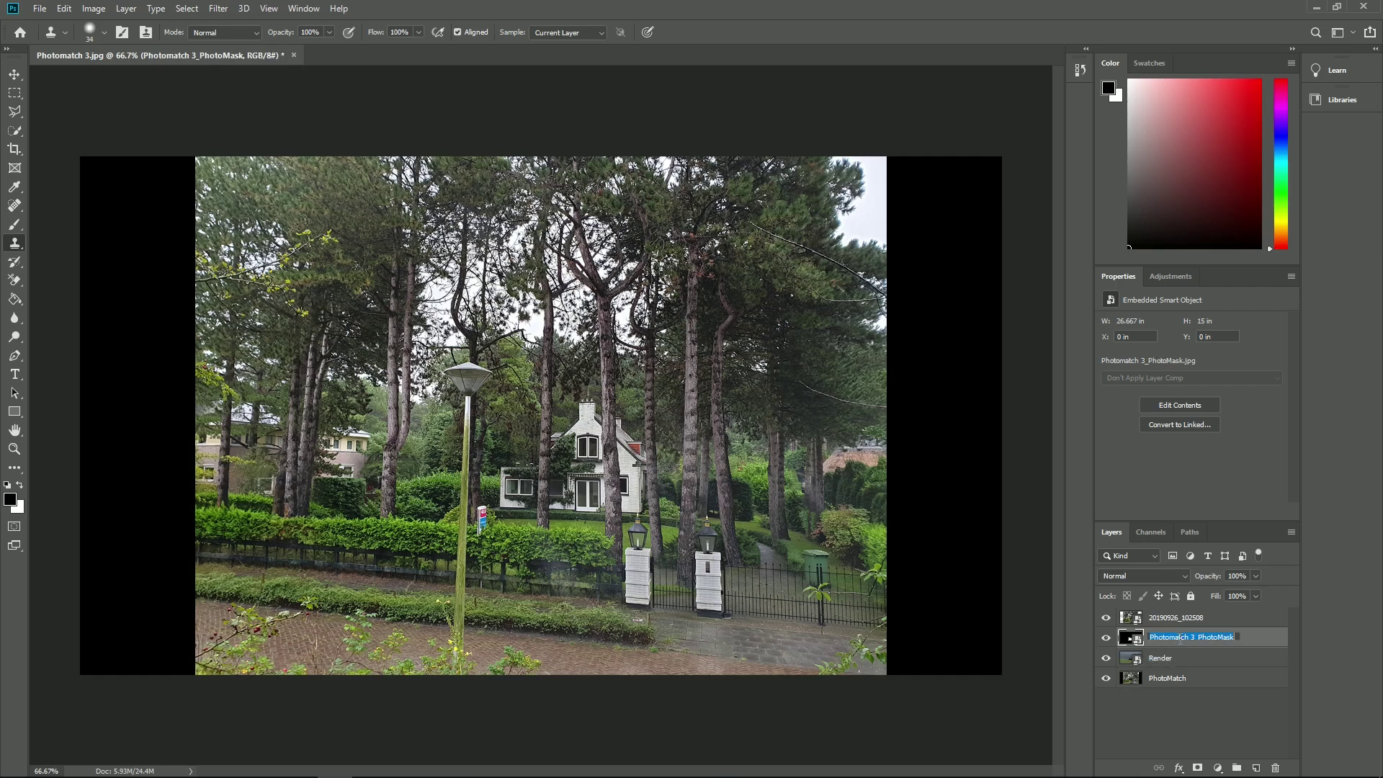
pyautogui.doubleClick(1167, 618)
pyautogui.write('Original Photo')
pyautogui.press('Return')
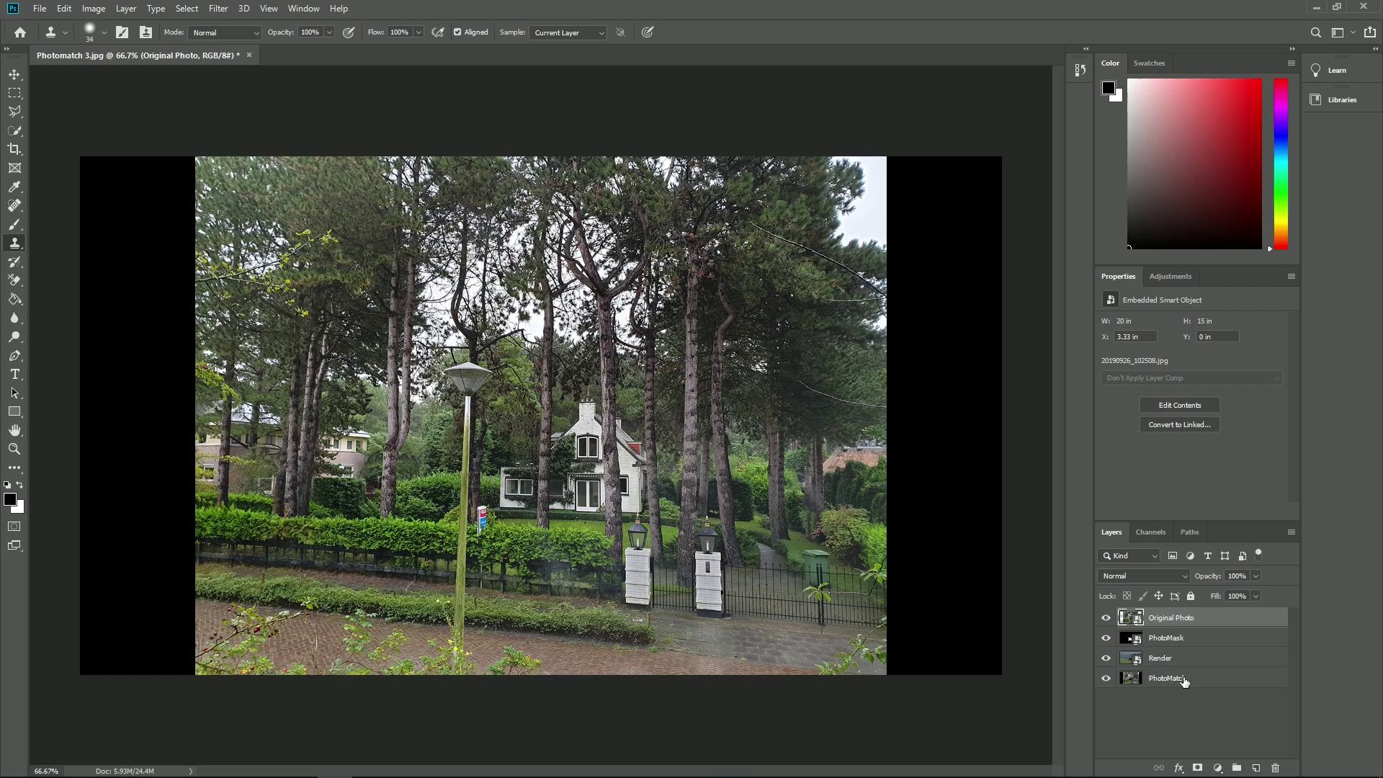
# Move PhotoMatch below Original Photo and toggle Original Photo's visibility to compare
pyautogui.moveTo(1185, 681); pyautogui.dragTo(1189, 632)
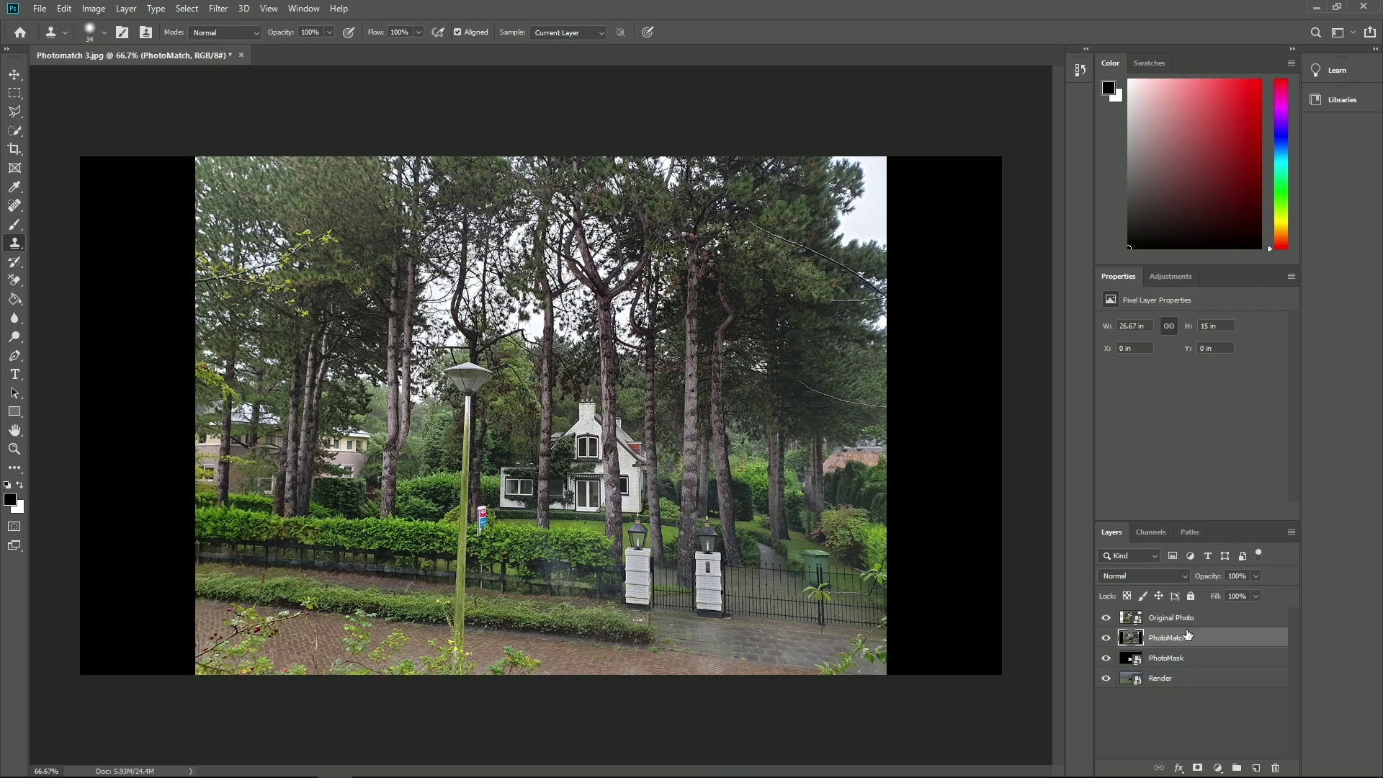
pyautogui.click(1107, 617)
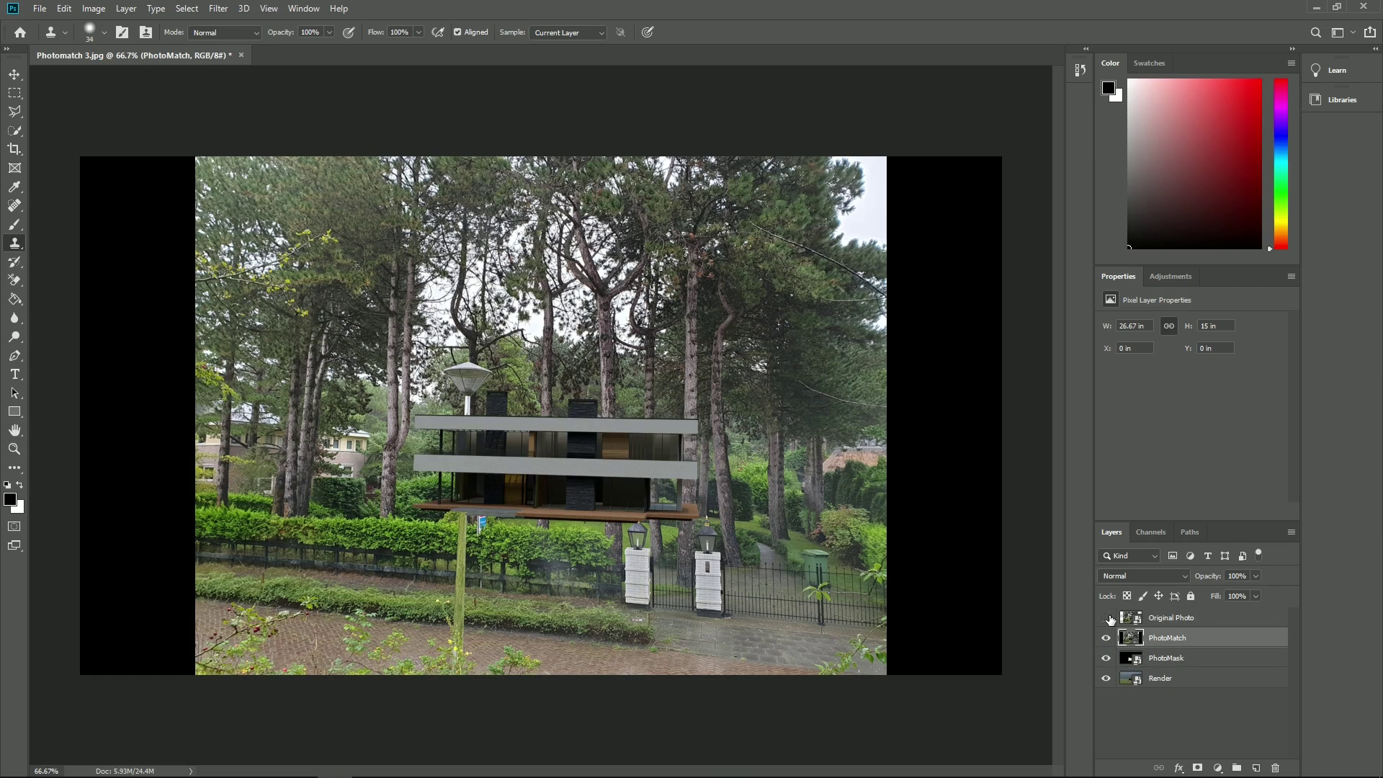
pyautogui.click(1107, 617)
pyautogui.click(1107, 618)
pyautogui.click(1107, 618)
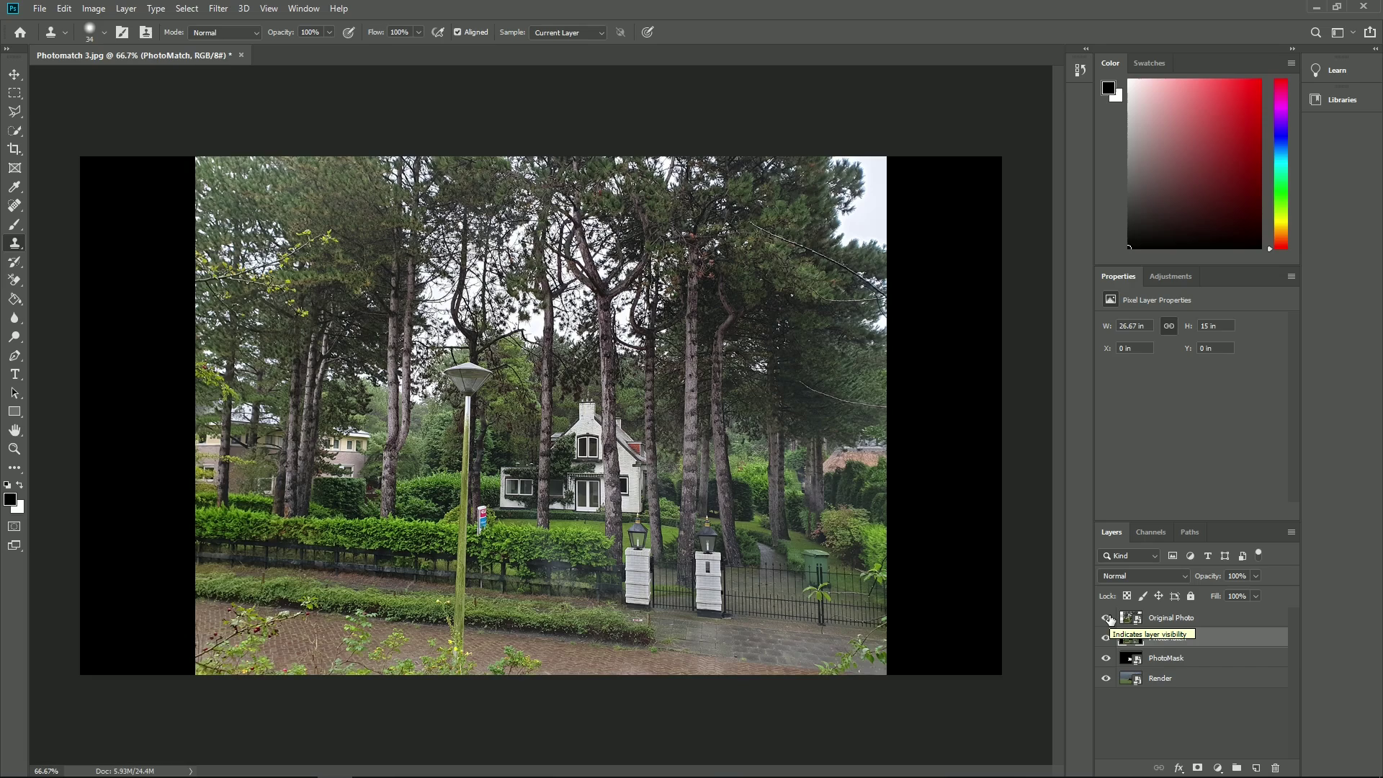
# Hide Original Photo and PhotoMatch and select the entire PhotoMask image
pyautogui.click(1174, 663)
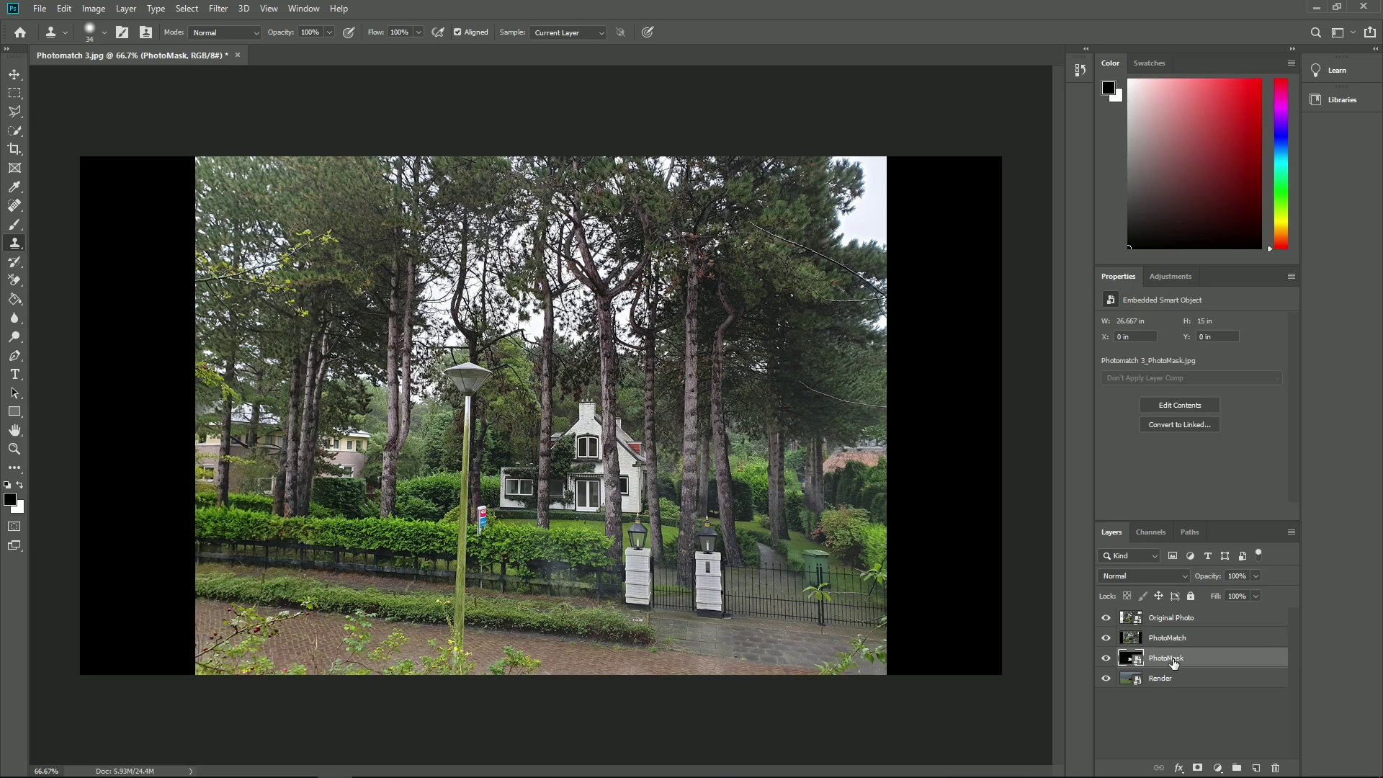
pyautogui.click(1106, 617)
pyautogui.click(1107, 638)
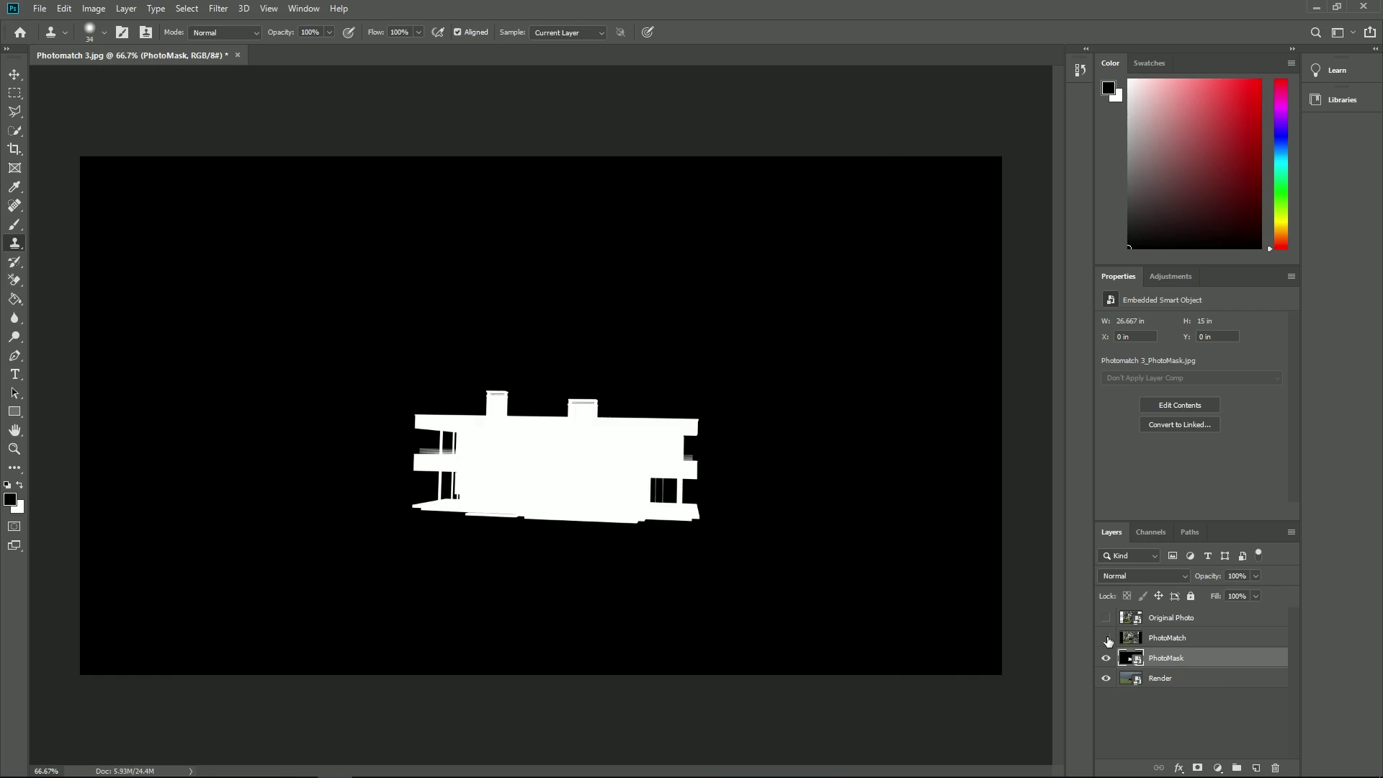
pyautogui.hotkey('ctrl', 'a')
pyautogui.click(1105, 657)
# Add a layer mask to Render and paste the PhotoMask image into its mask channel
pyautogui.click(1169, 682)
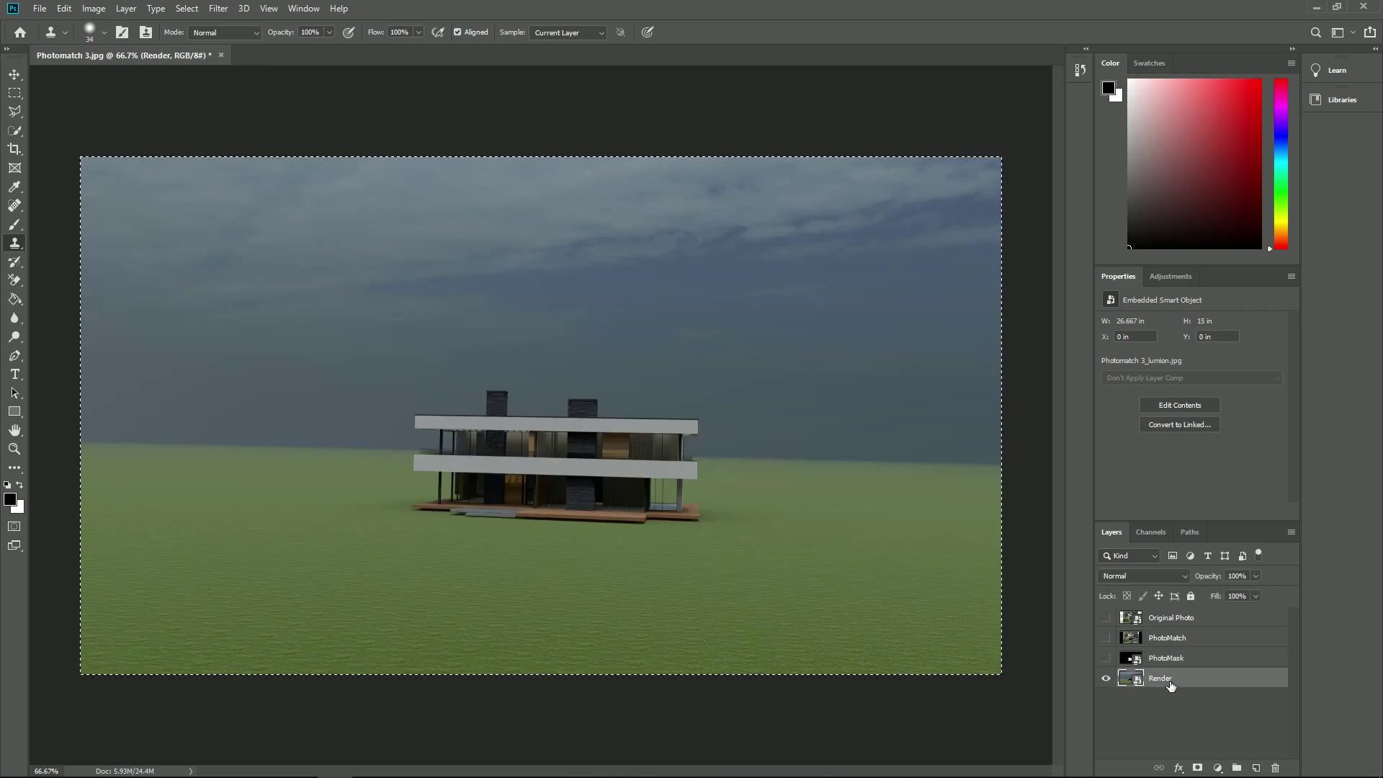
pyautogui.click(1198, 769)
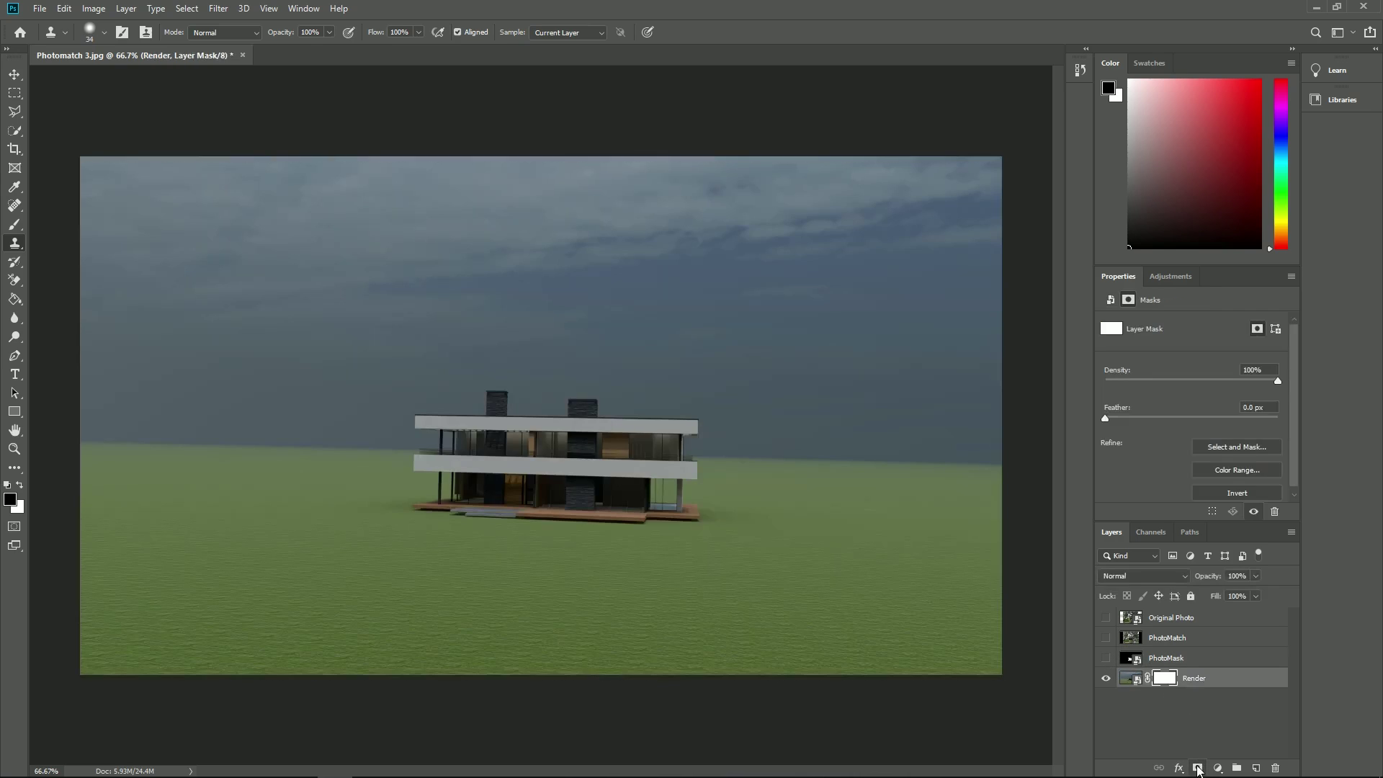
pyautogui.click(1156, 534)
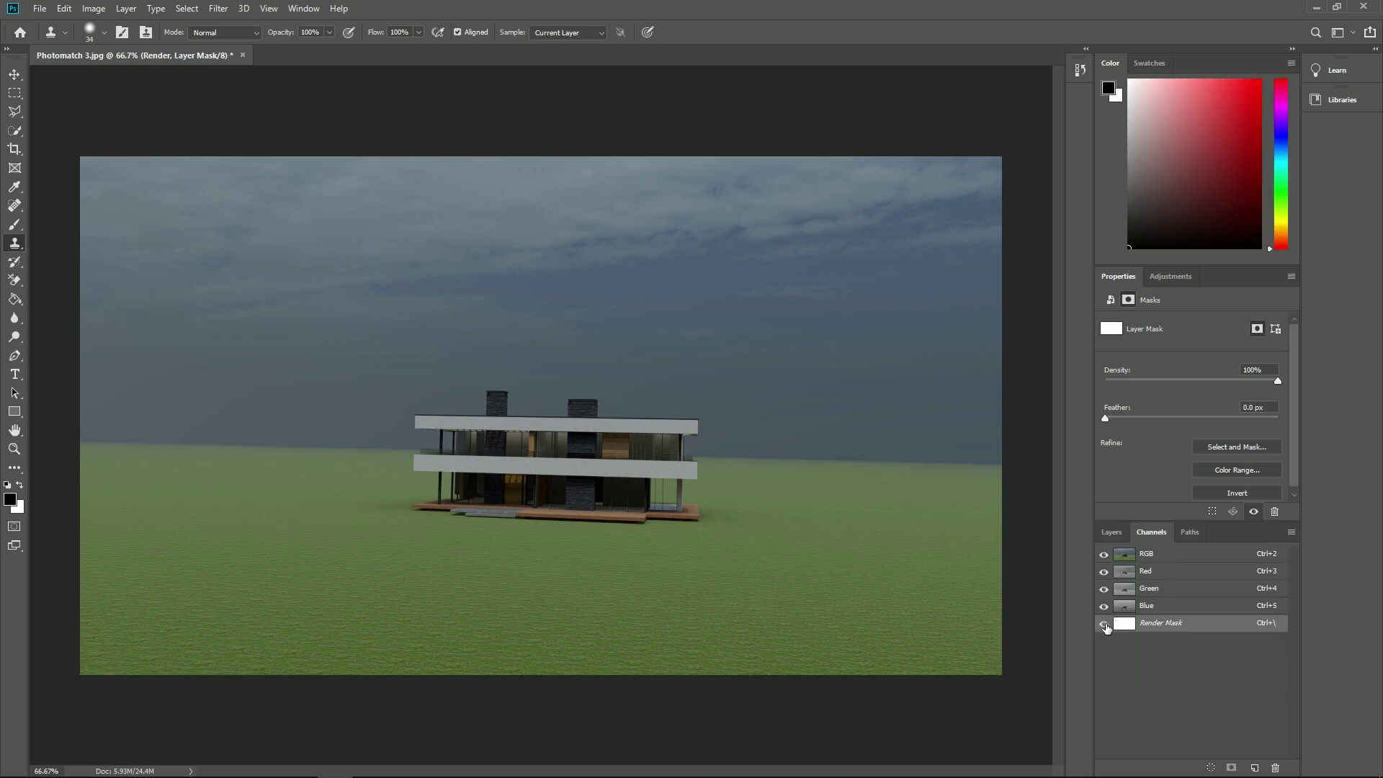
pyautogui.click(1103, 623)
pyautogui.hotkey('ctrl', 'v')
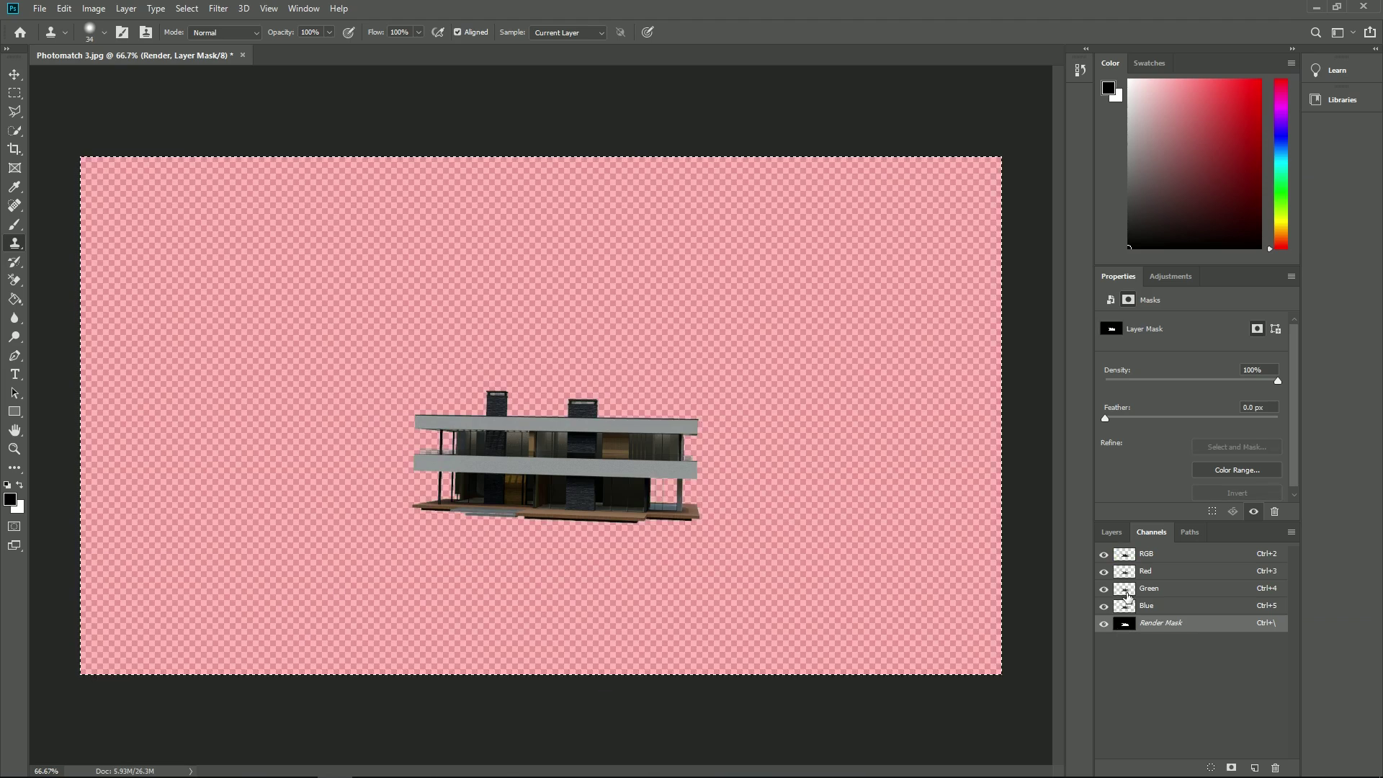
# Hide the red mask overlay and move the Render layer to the top of the stack
pyautogui.click(1114, 533)
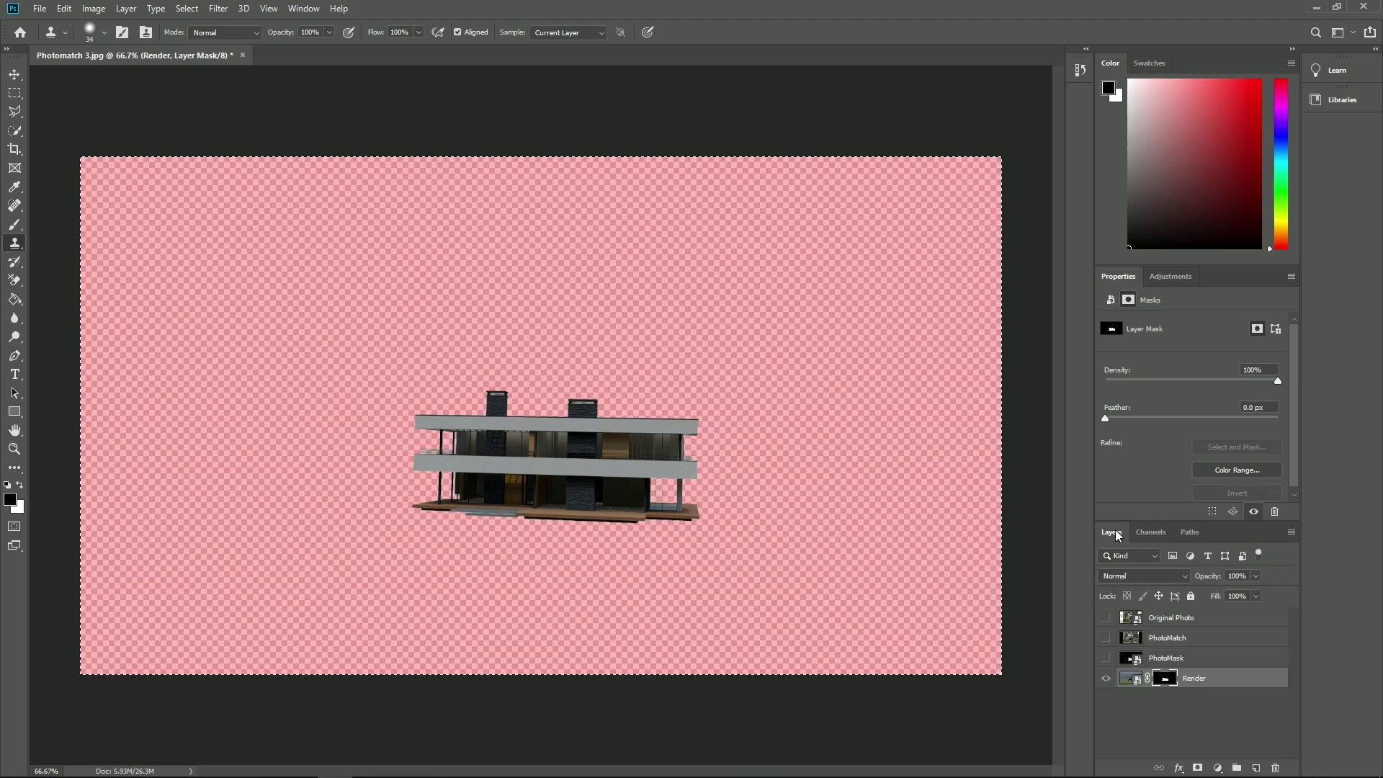
pyautogui.press('\\')
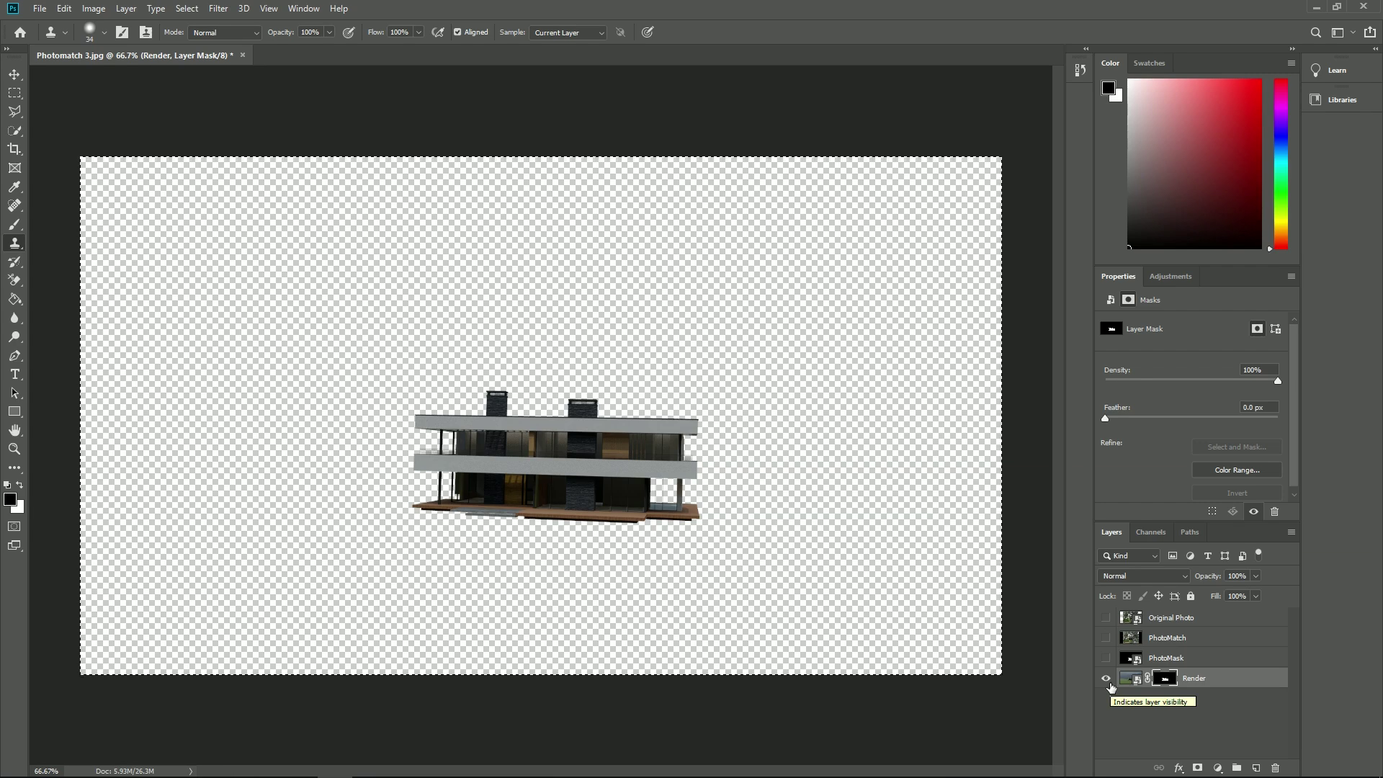
pyautogui.moveTo(1192, 682); pyautogui.dragTo(1190, 613)
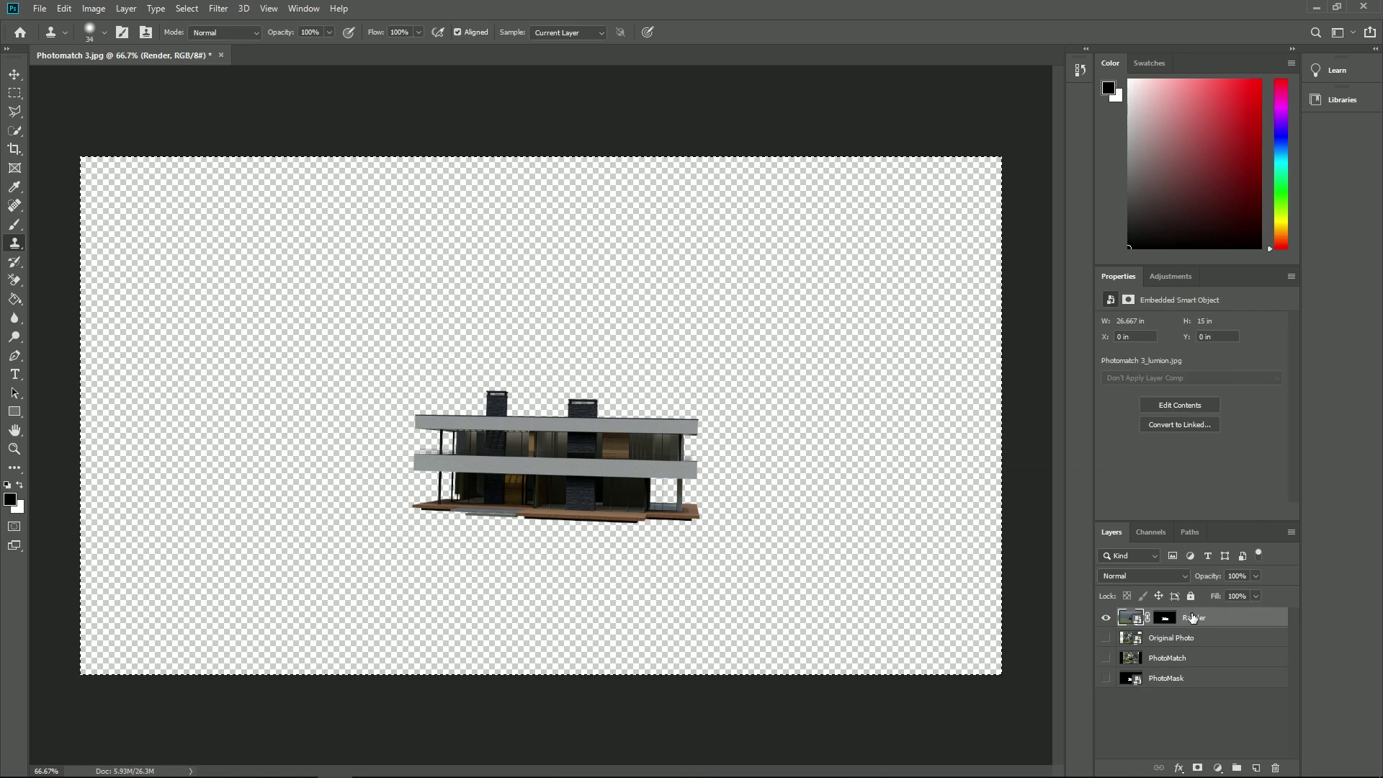
# Show Original Photo beneath the render, compare layer visibility, and target the Render mask with the Brush
pyautogui.click(1105, 638)
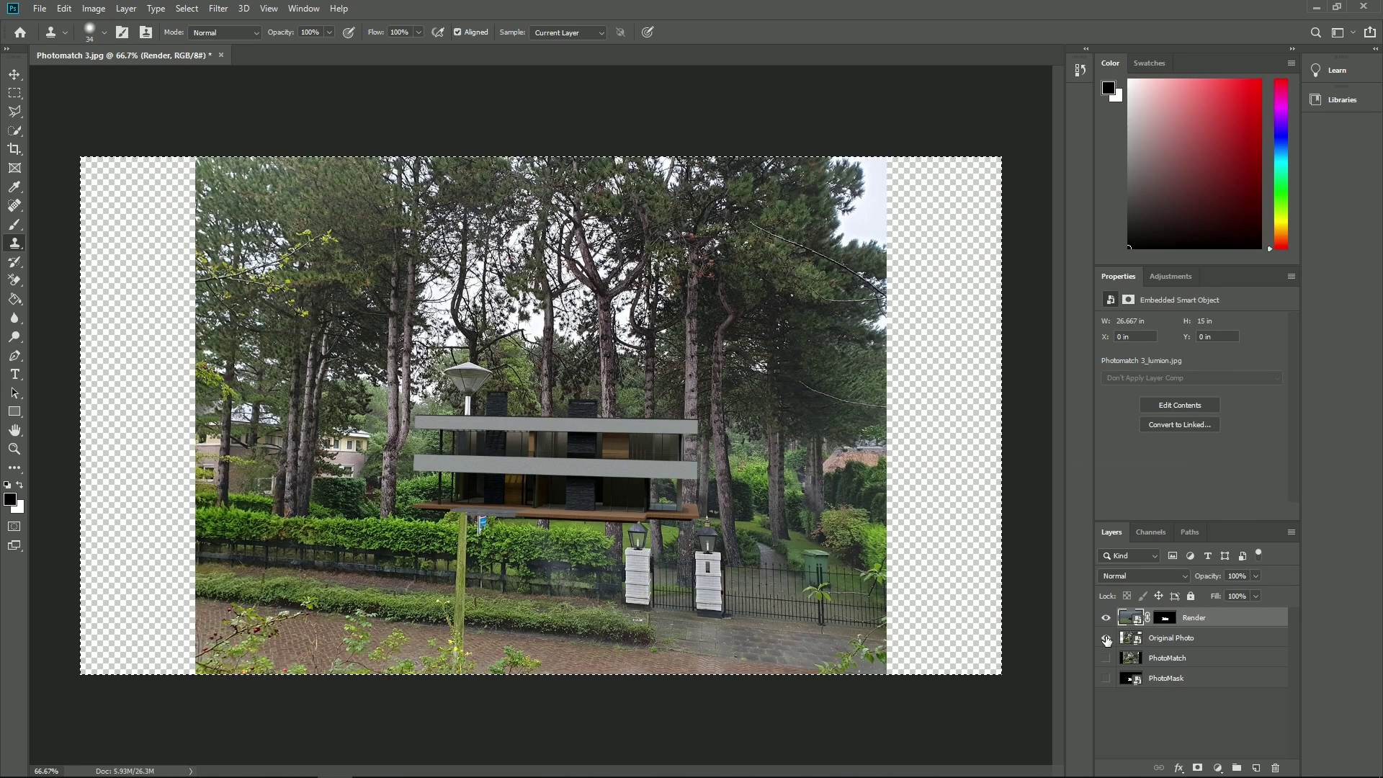
pyautogui.click(1107, 639)
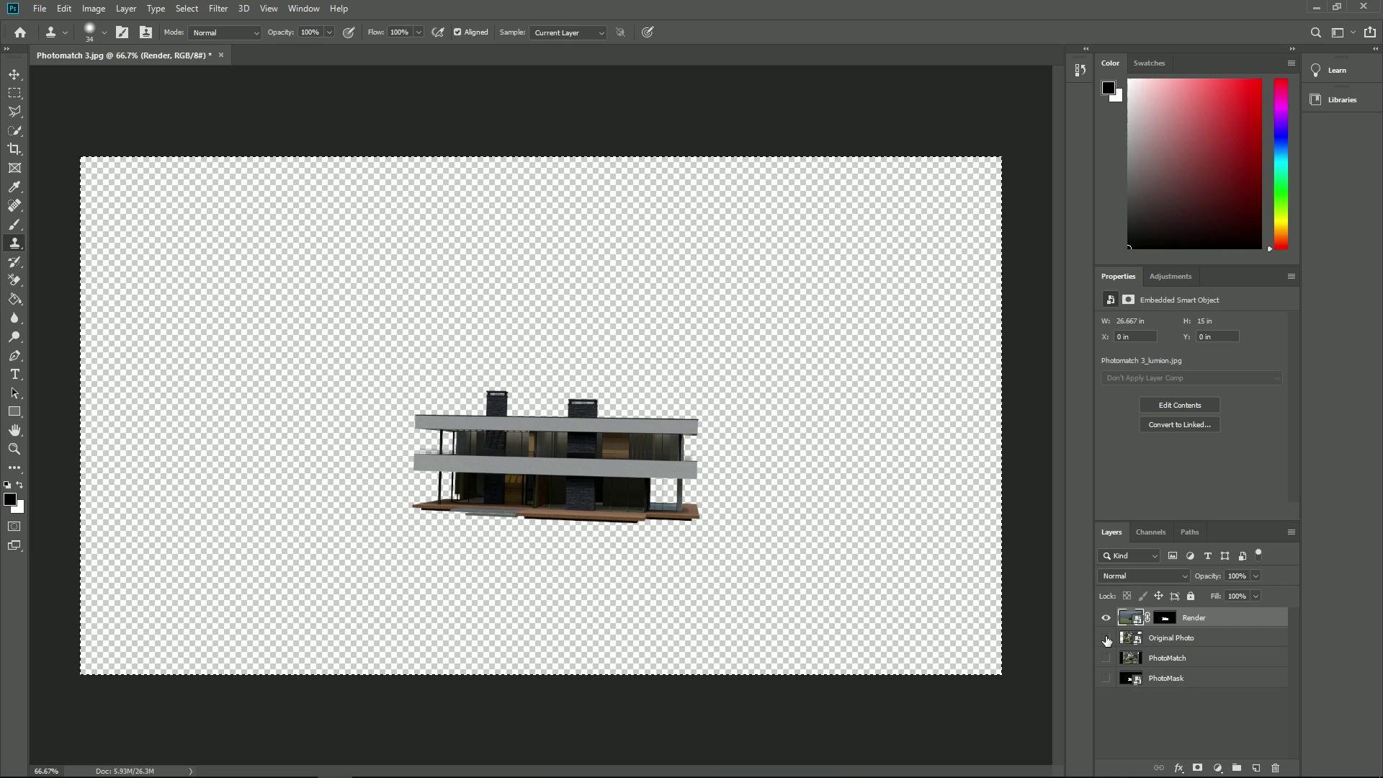
pyautogui.click(1107, 639)
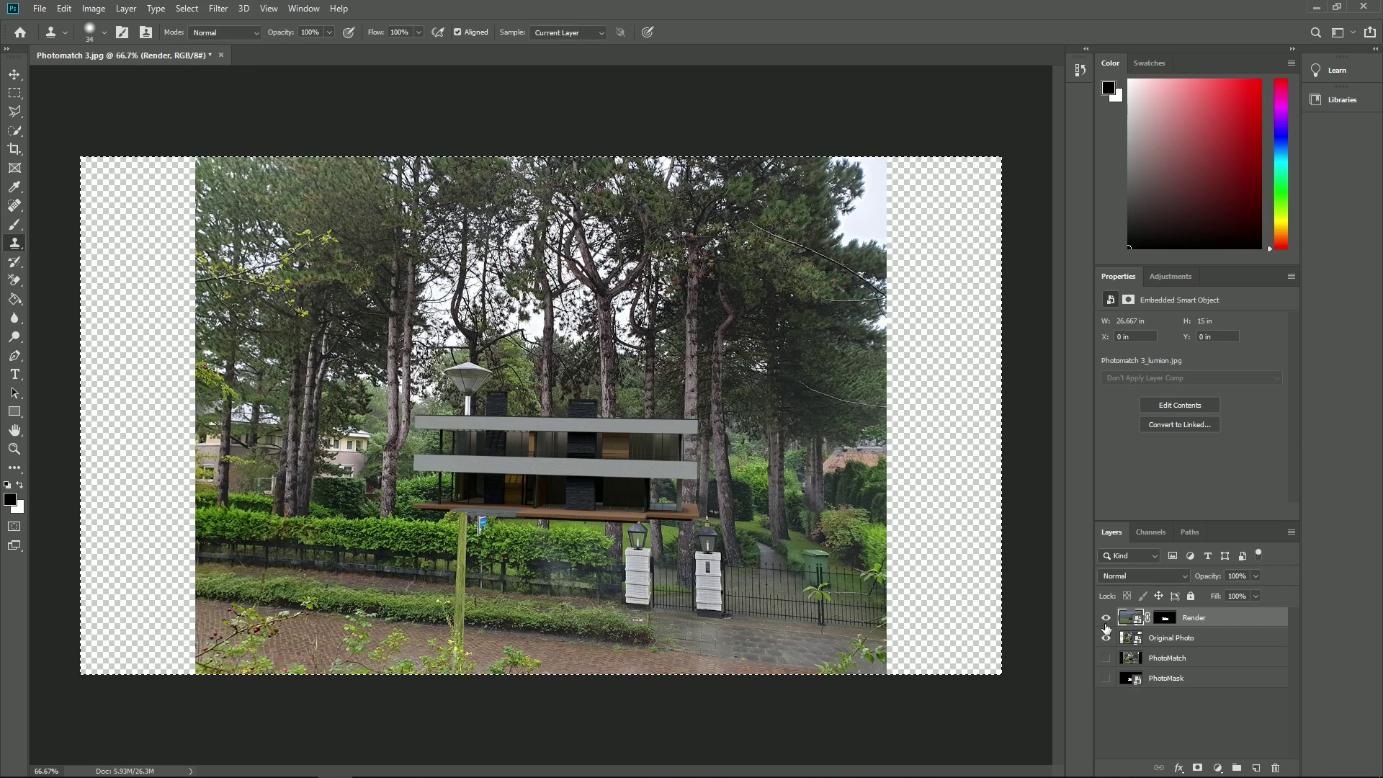
pyautogui.click(1106, 618)
pyautogui.click(1106, 618)
pyautogui.click(1165, 618)
pyautogui.click(15, 226)
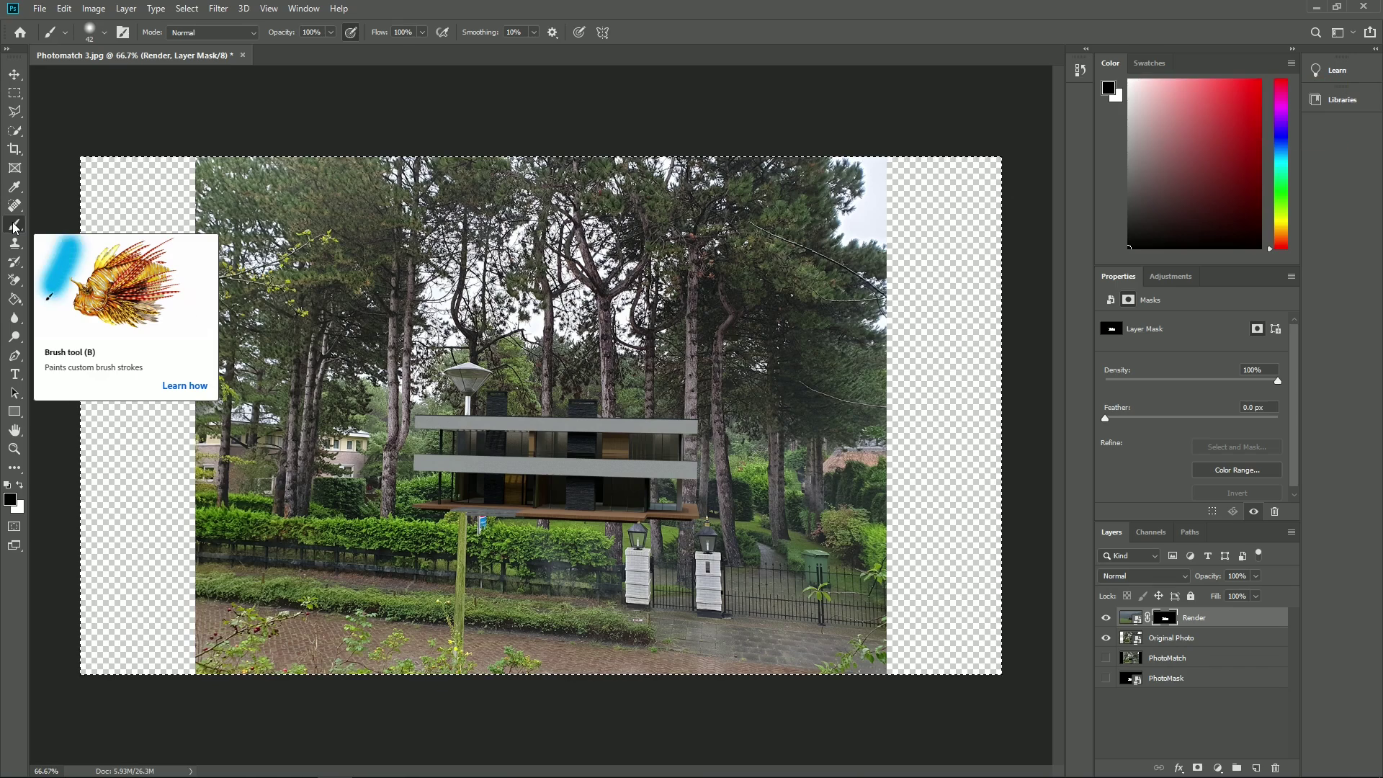
# Soften the brush to 20% hardness and paint out the balcony slabs' right ends on the Render mask
pyautogui.click(104, 33)
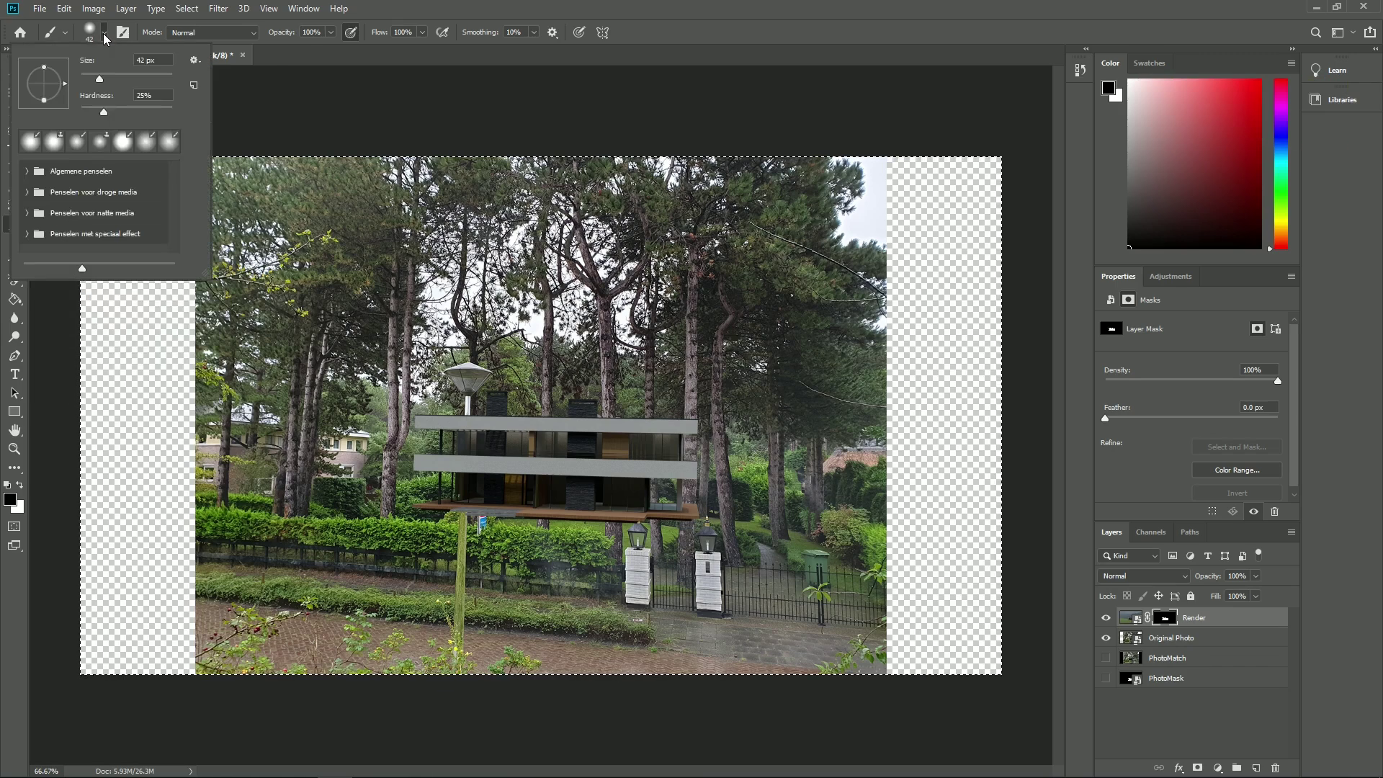
pyautogui.moveTo(103, 113); pyautogui.dragTo(100, 113)
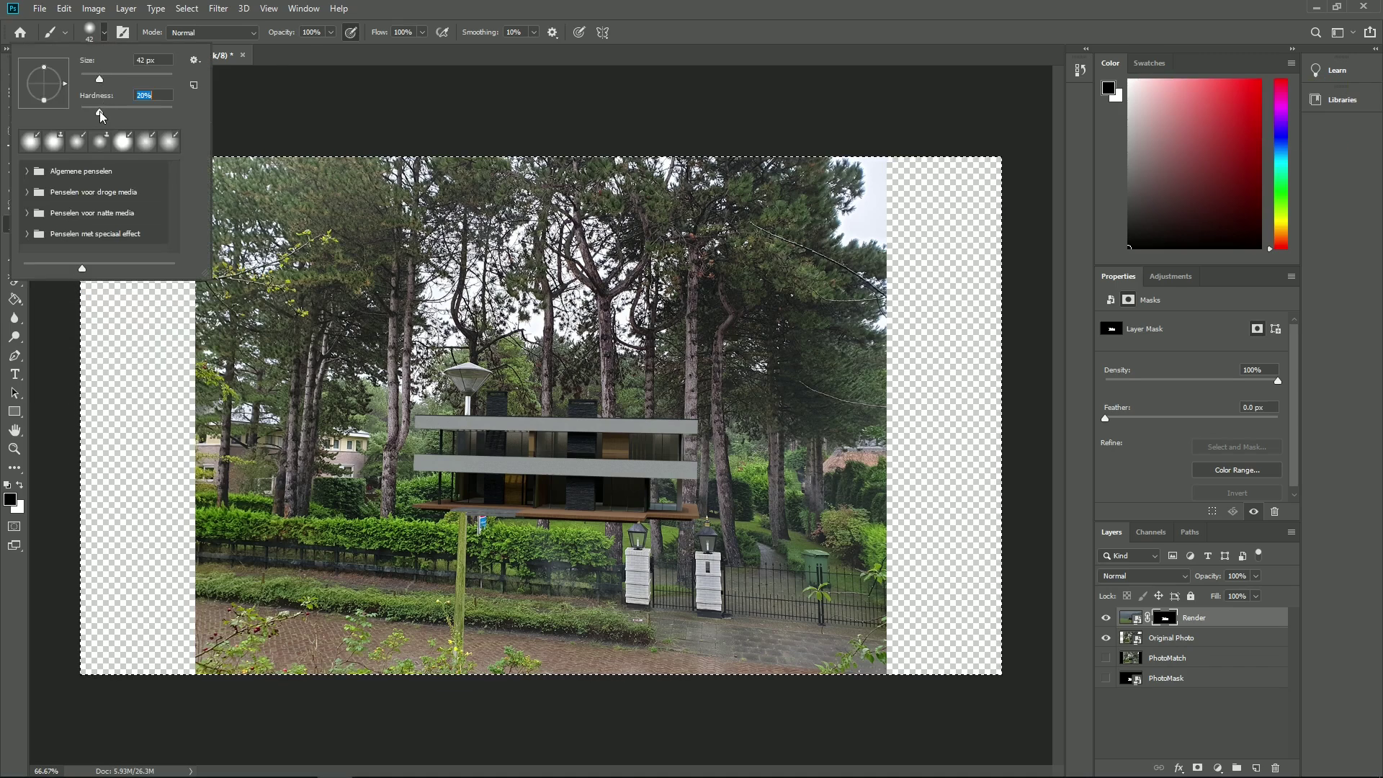
pyautogui.click(105, 36)
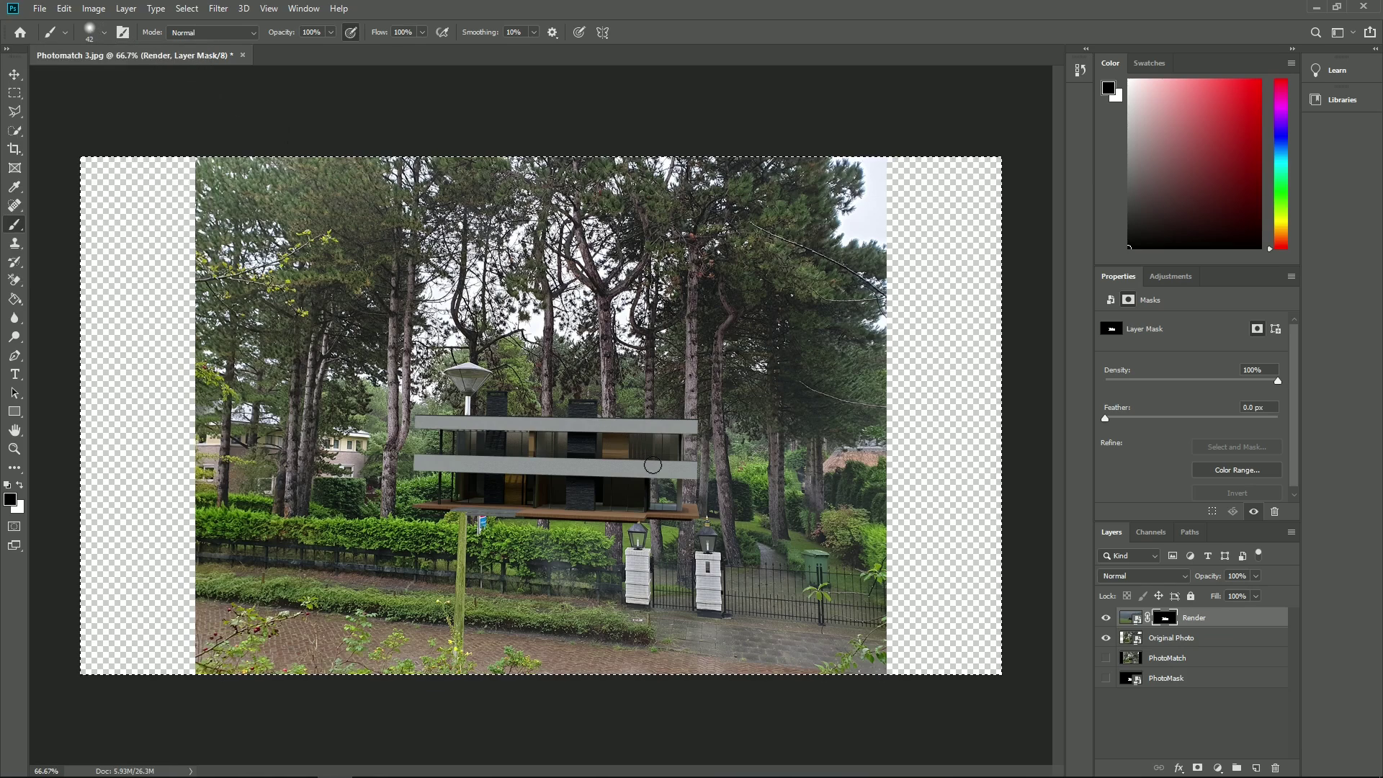
pyautogui.moveTo(668, 473)
pyautogui.mouseDown()
pyautogui.moveTo(685, 480)
pyautogui.moveTo(695, 427)
pyautogui.mouseUp()
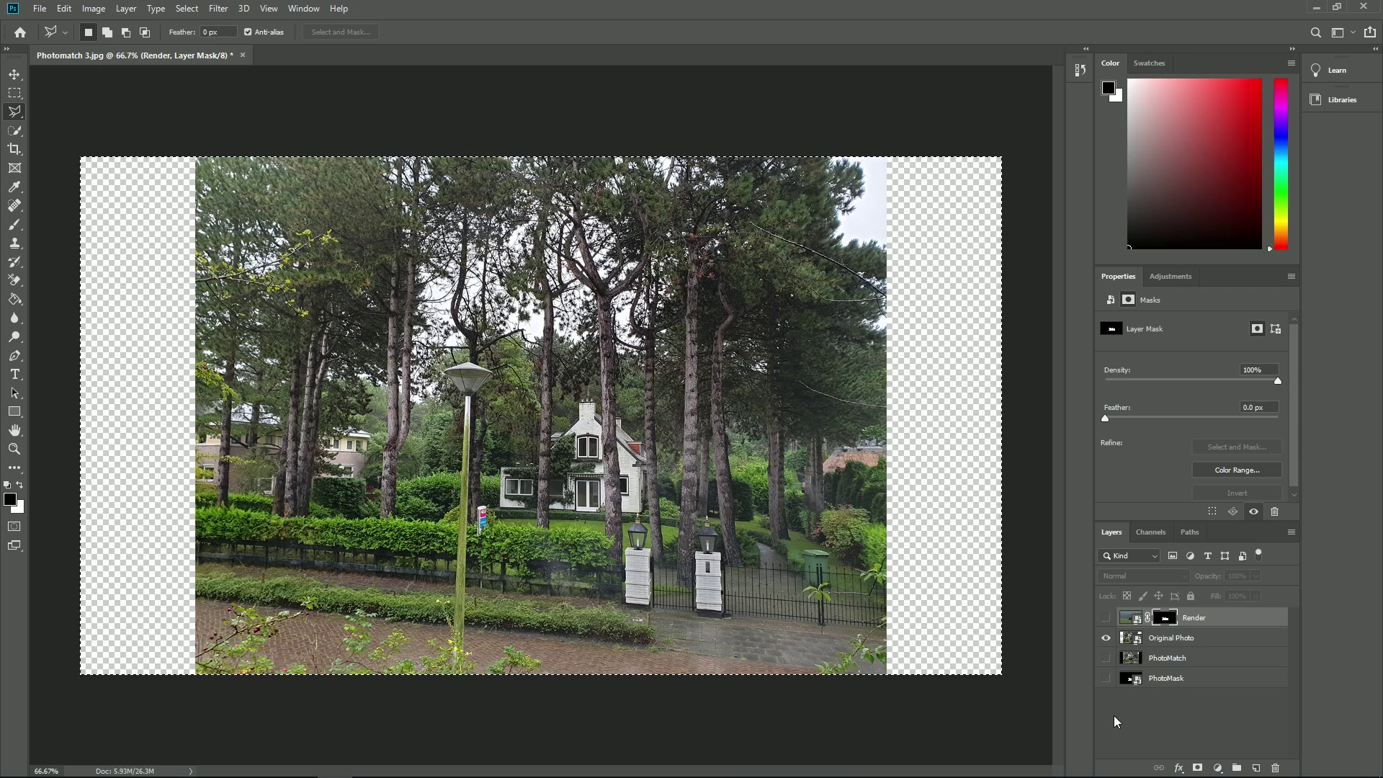
# Hide the Render layer and outline a tree trunk with the Polygonal Lasso
pyautogui.click(1106, 618)
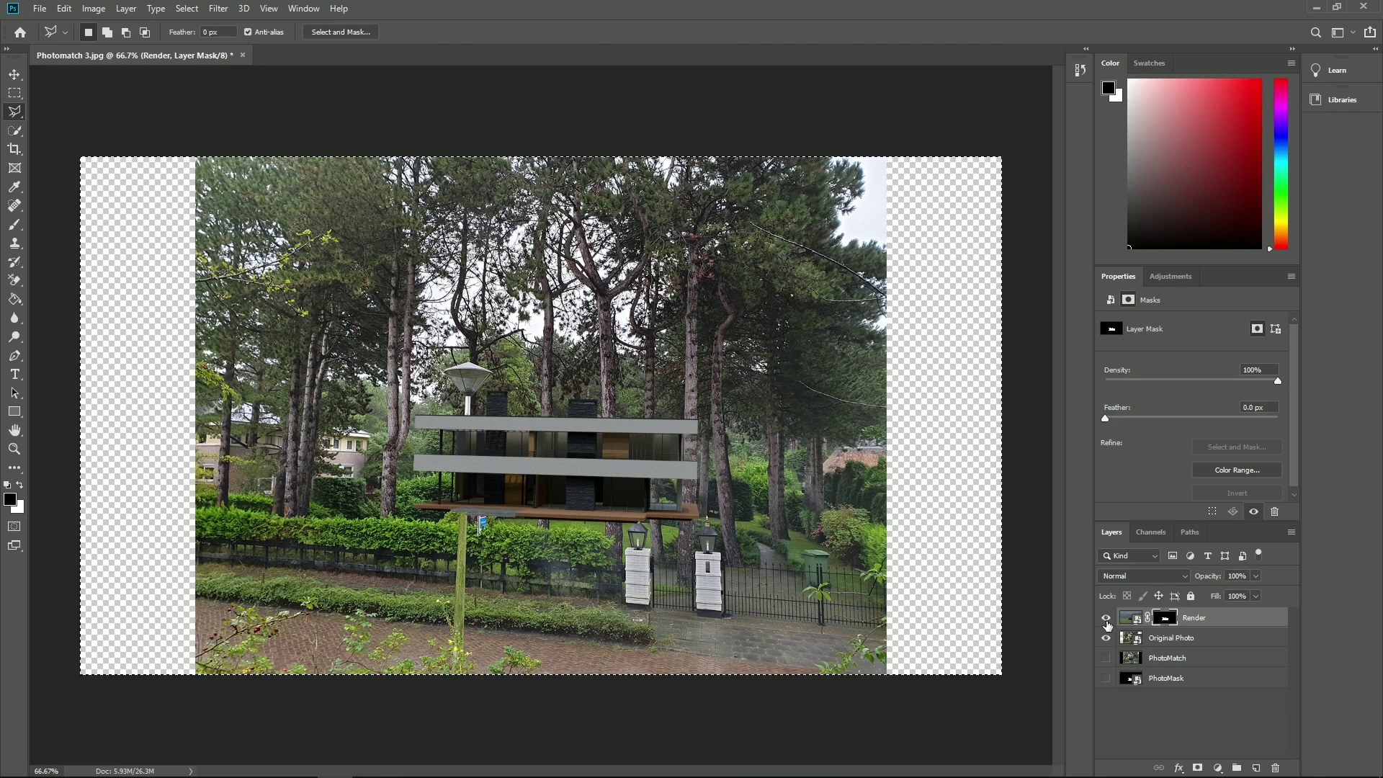
pyautogui.click(1106, 618)
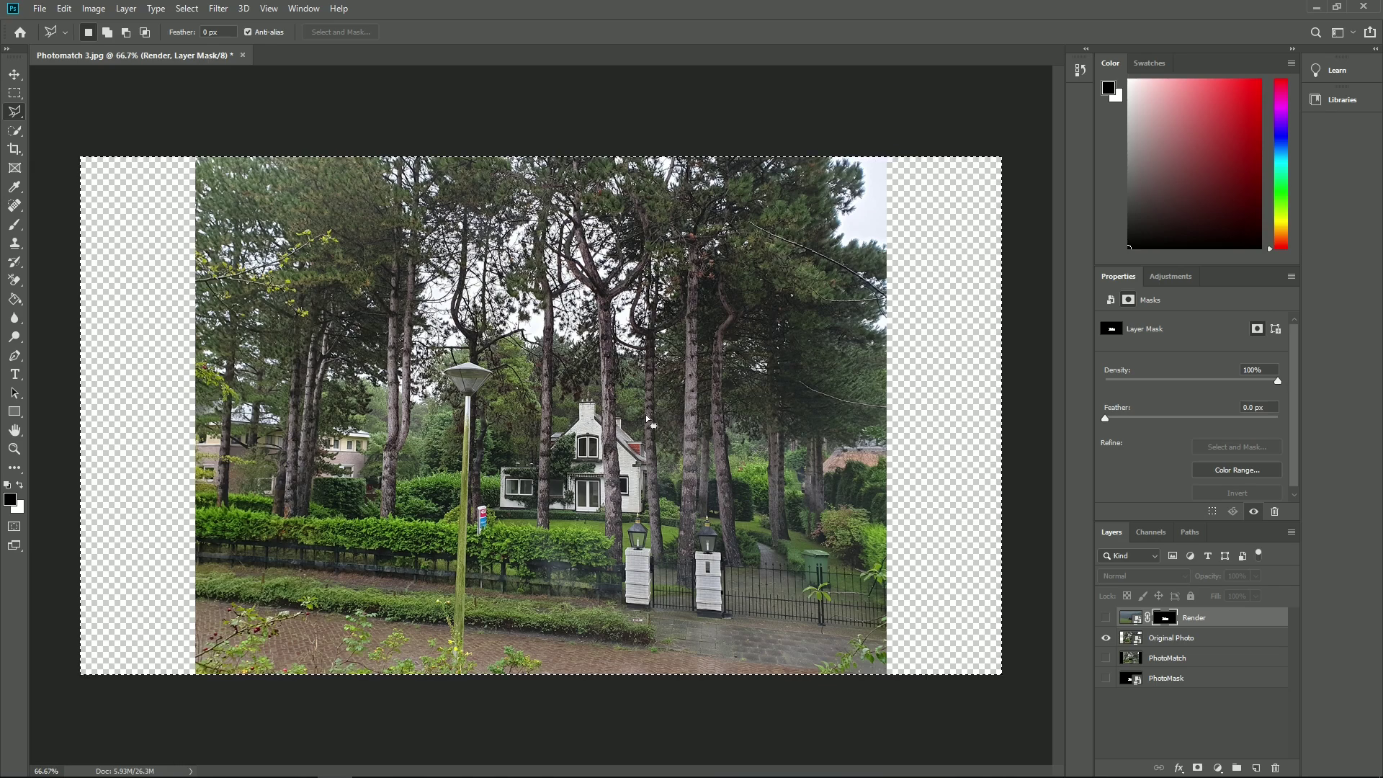
pyautogui.keyDown('alt'); pyautogui.scroll(5, 646, 414); pyautogui.keyUp('alt')
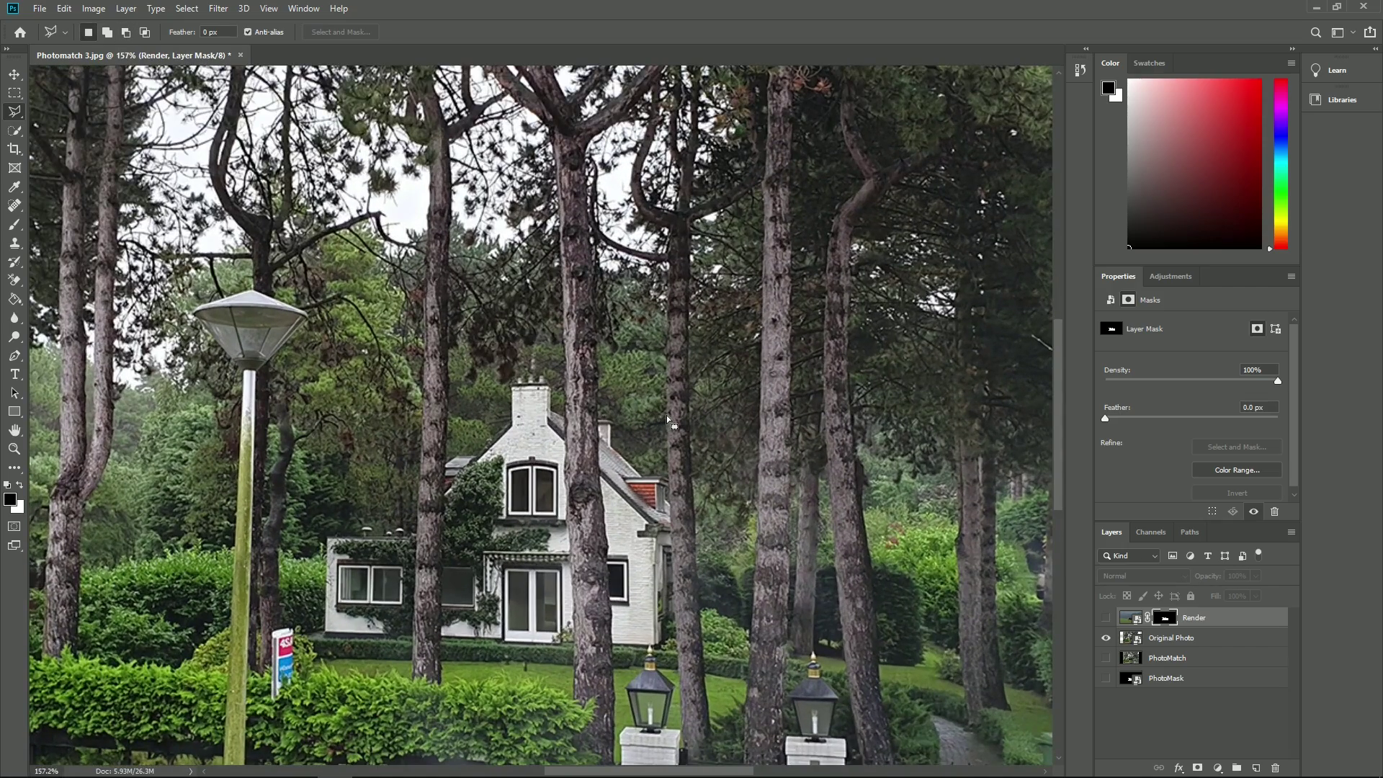
pyautogui.click(668, 414)
pyautogui.click(678, 670)
pyautogui.click(705, 670)
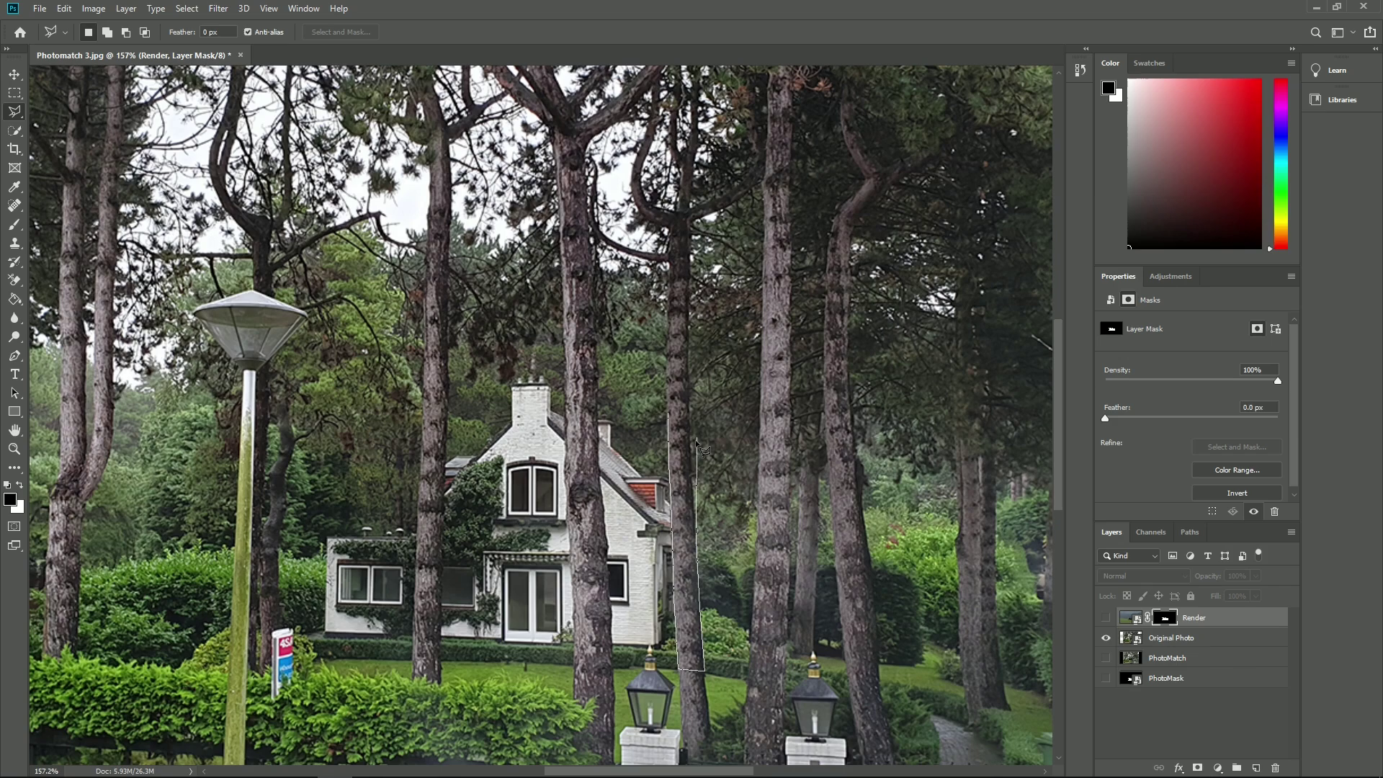
pyautogui.click(691, 412)
pyautogui.click(668, 413)
# Show Render again and Paint Bucket the trunk selection black on its mask
pyautogui.click(14, 299)
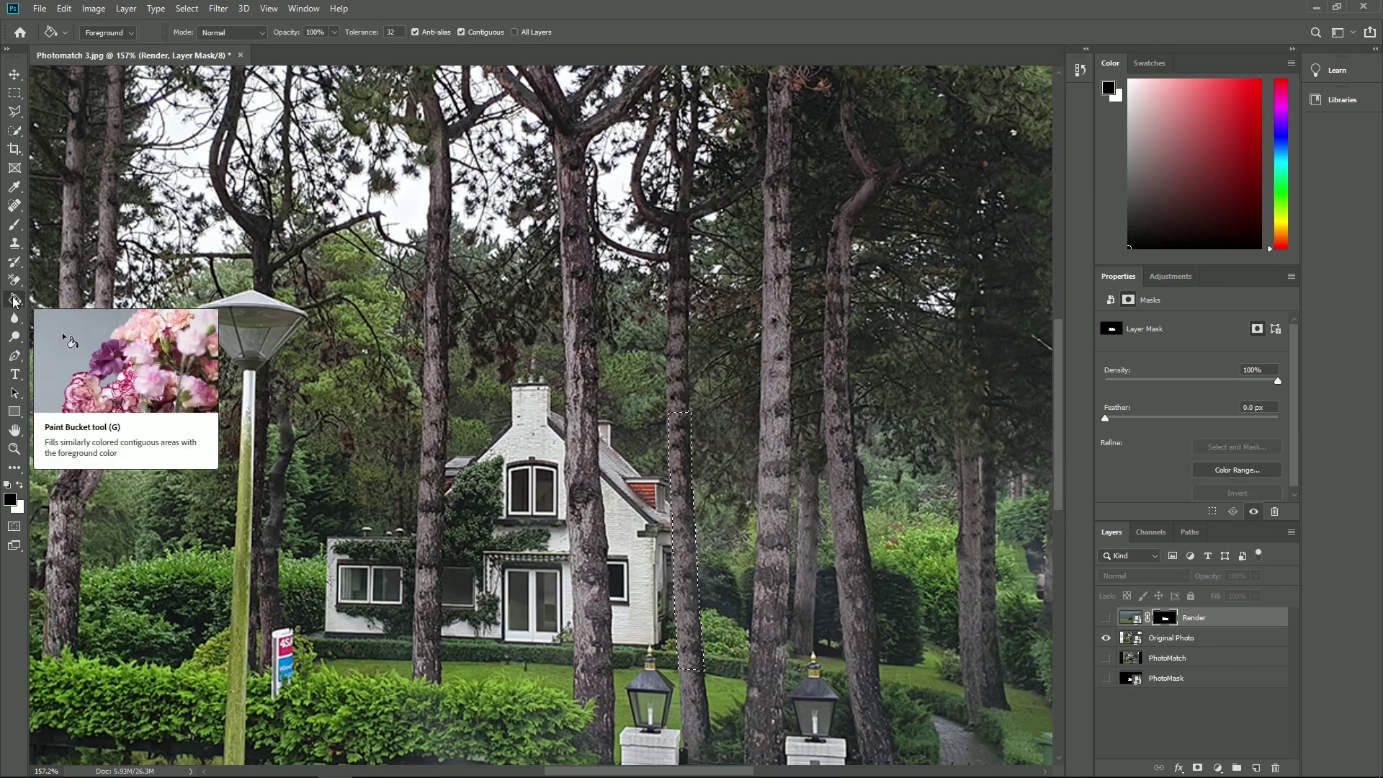
pyautogui.click(1106, 618)
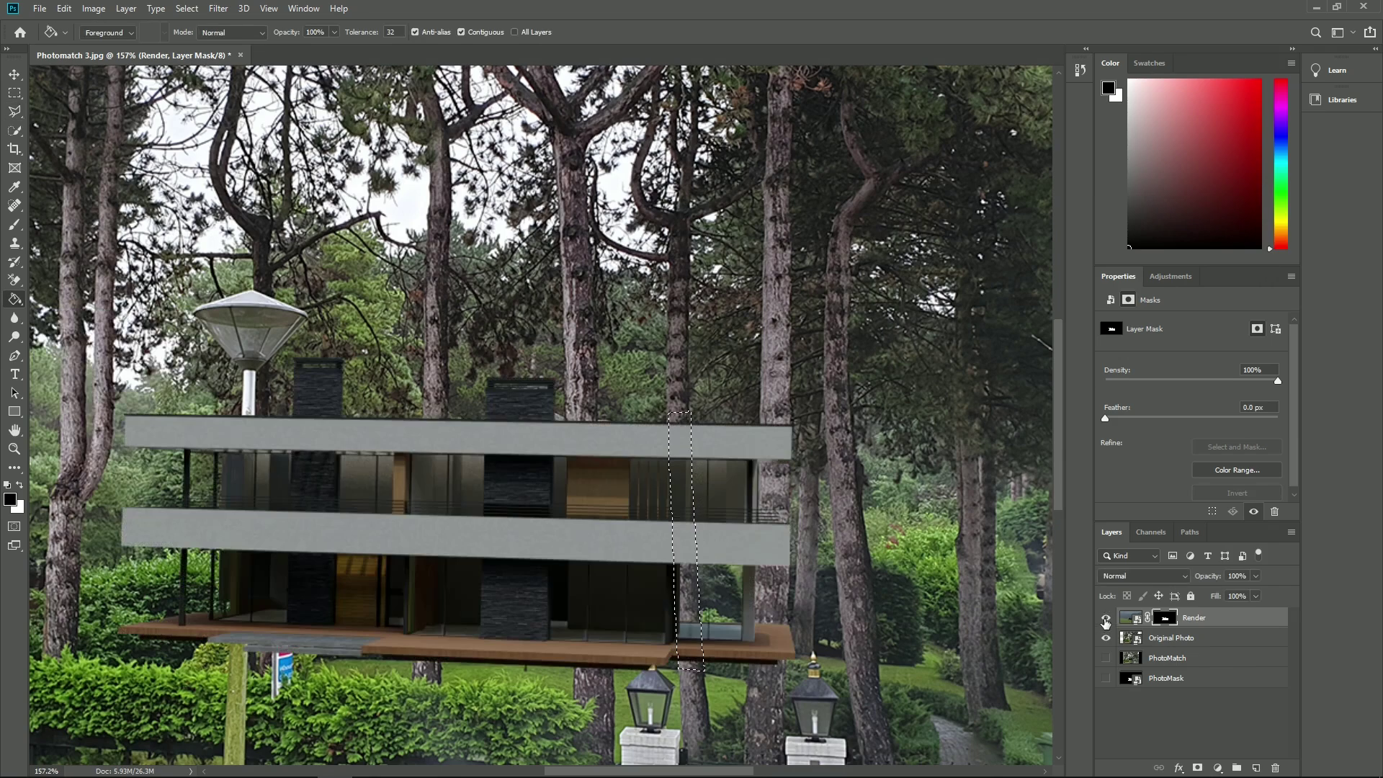
pyautogui.click(679, 513)
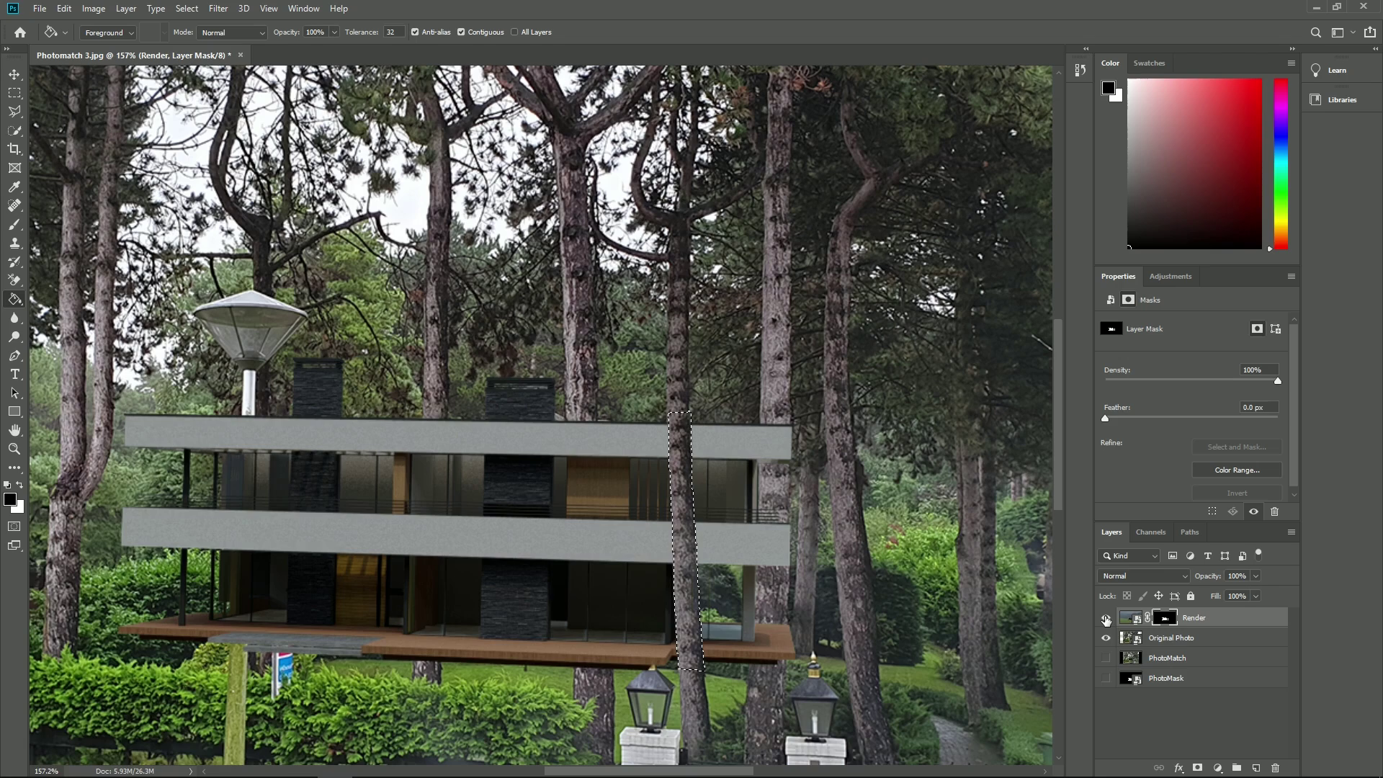
# Outline the left tree trunk with Render hidden, then fill it out of the Render mask
pyautogui.click(1105, 618)
pyautogui.press('l')
pyautogui.click(565, 408)
pyautogui.click(566, 481)
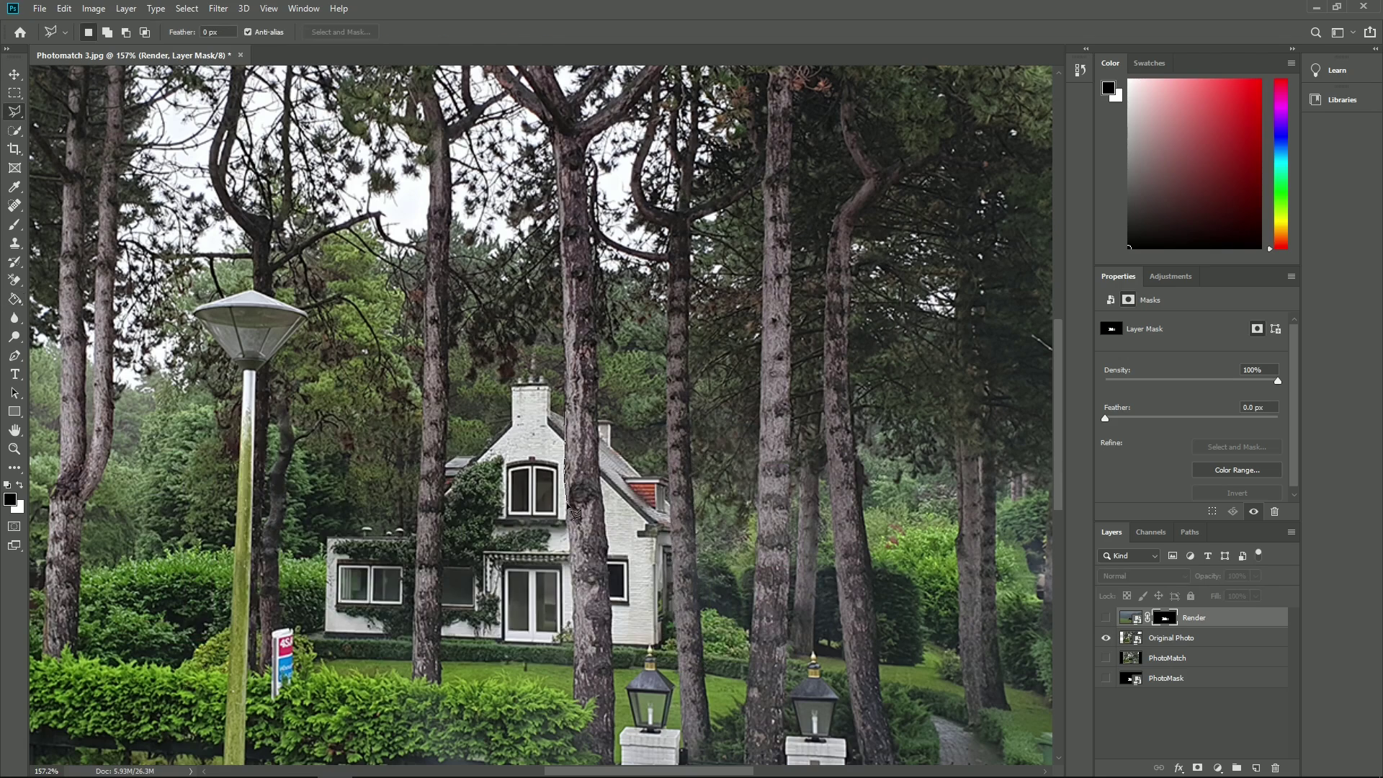
pyautogui.click(569, 547)
pyautogui.click(574, 638)
pyautogui.click(574, 672)
pyautogui.click(613, 672)
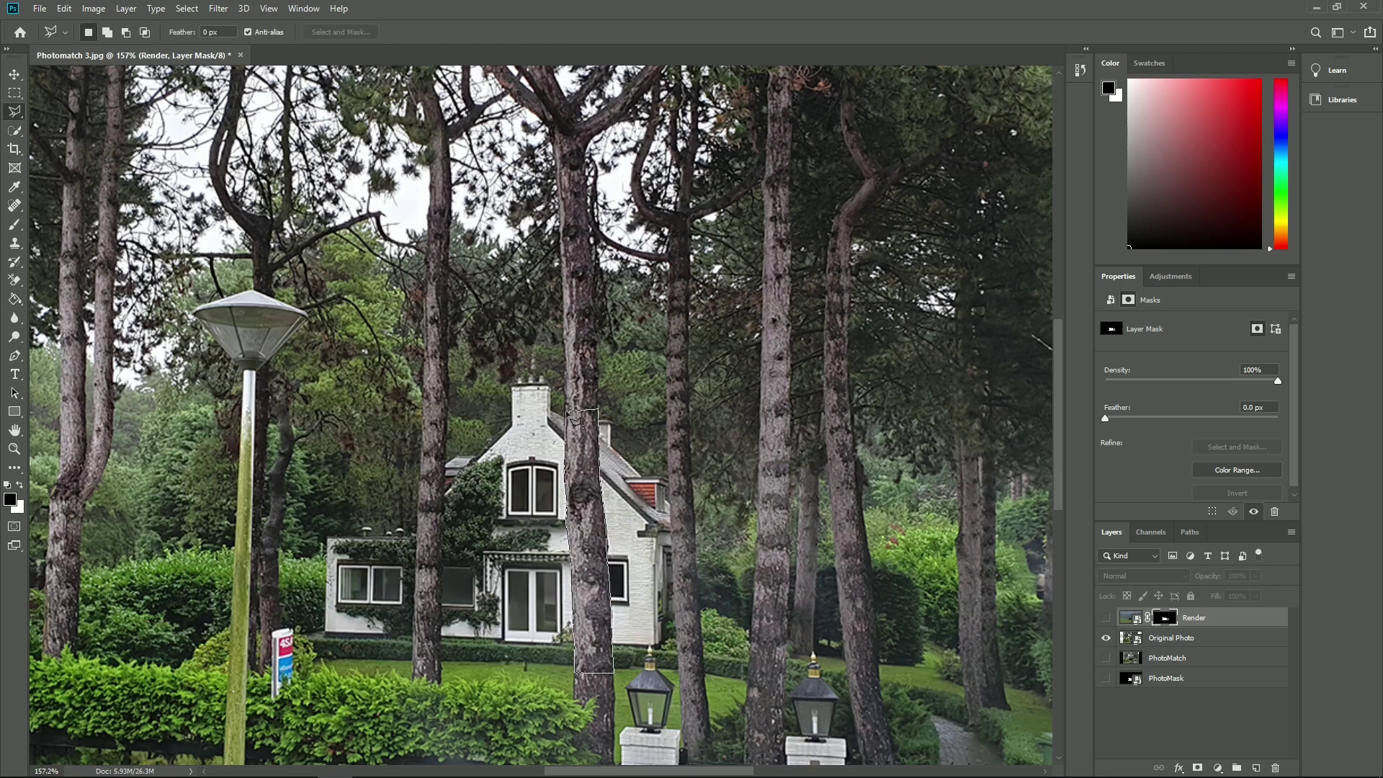
pyautogui.click(598, 410)
pyautogui.click(566, 409)
pyautogui.click(1105, 617)
pyautogui.click(14, 298)
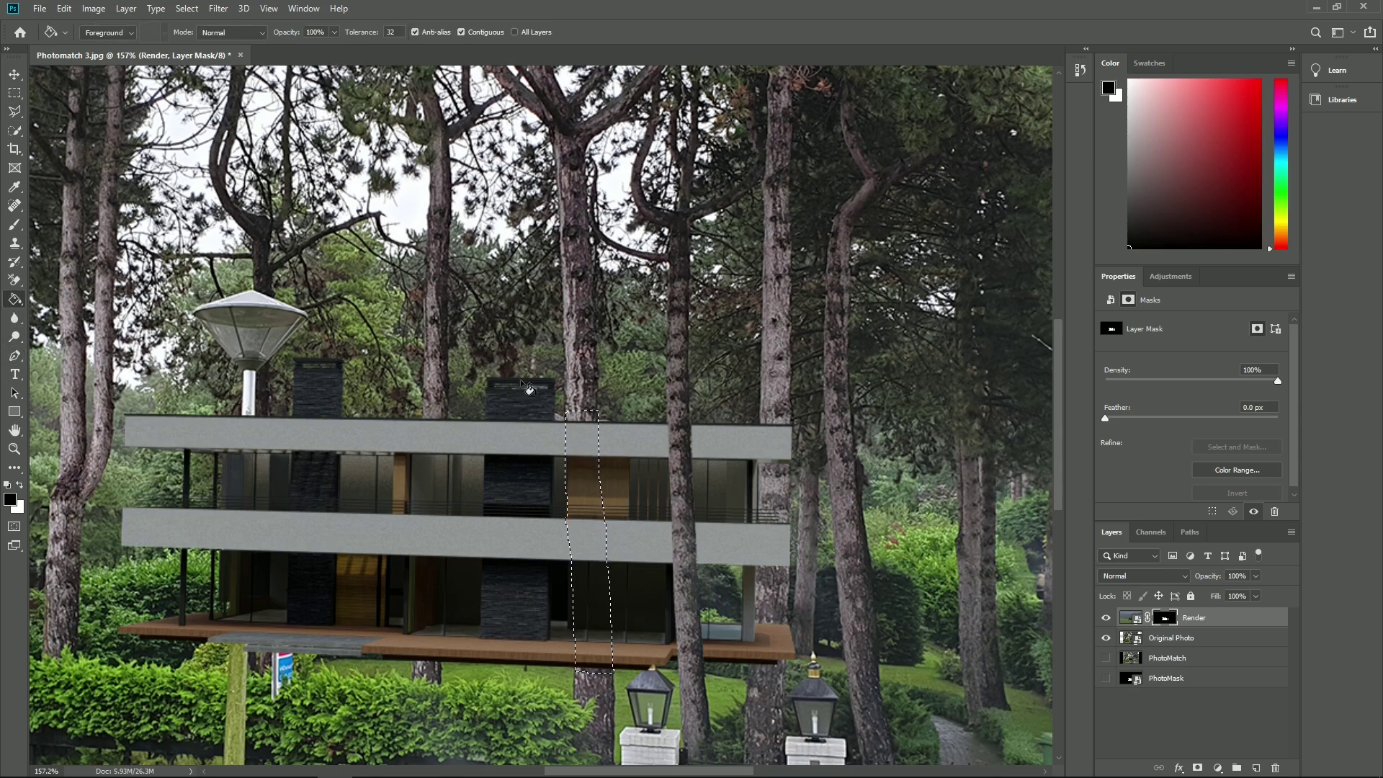
# Outline the next trunk to the right and ready the Paint Bucket on the Render mask
pyautogui.hotkey('ctrl', 'd')
pyautogui.click(1106, 617)
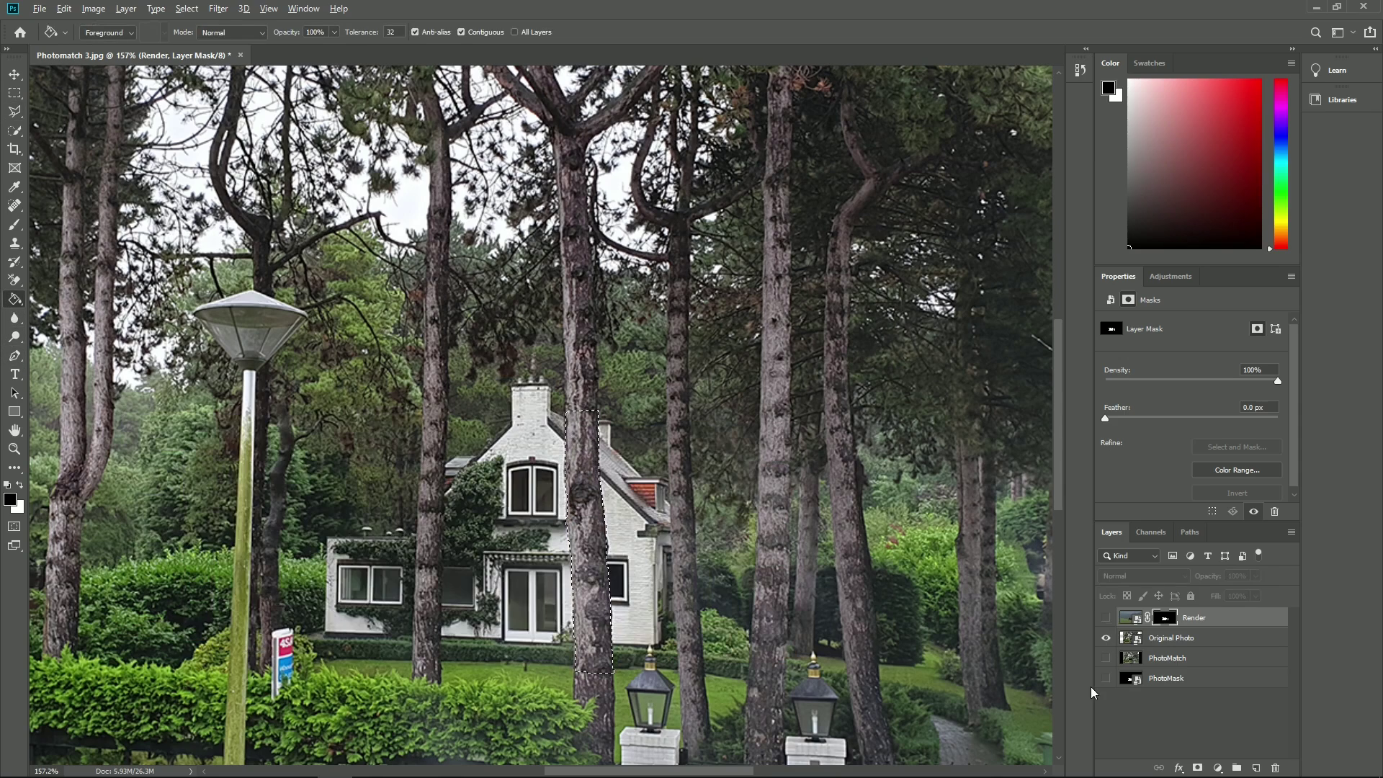
pyautogui.press('l')
pyautogui.click(762, 401)
pyautogui.click(750, 672)
pyautogui.click(791, 353)
pyautogui.click(761, 355)
pyautogui.click(762, 401)
pyautogui.click(1106, 617)
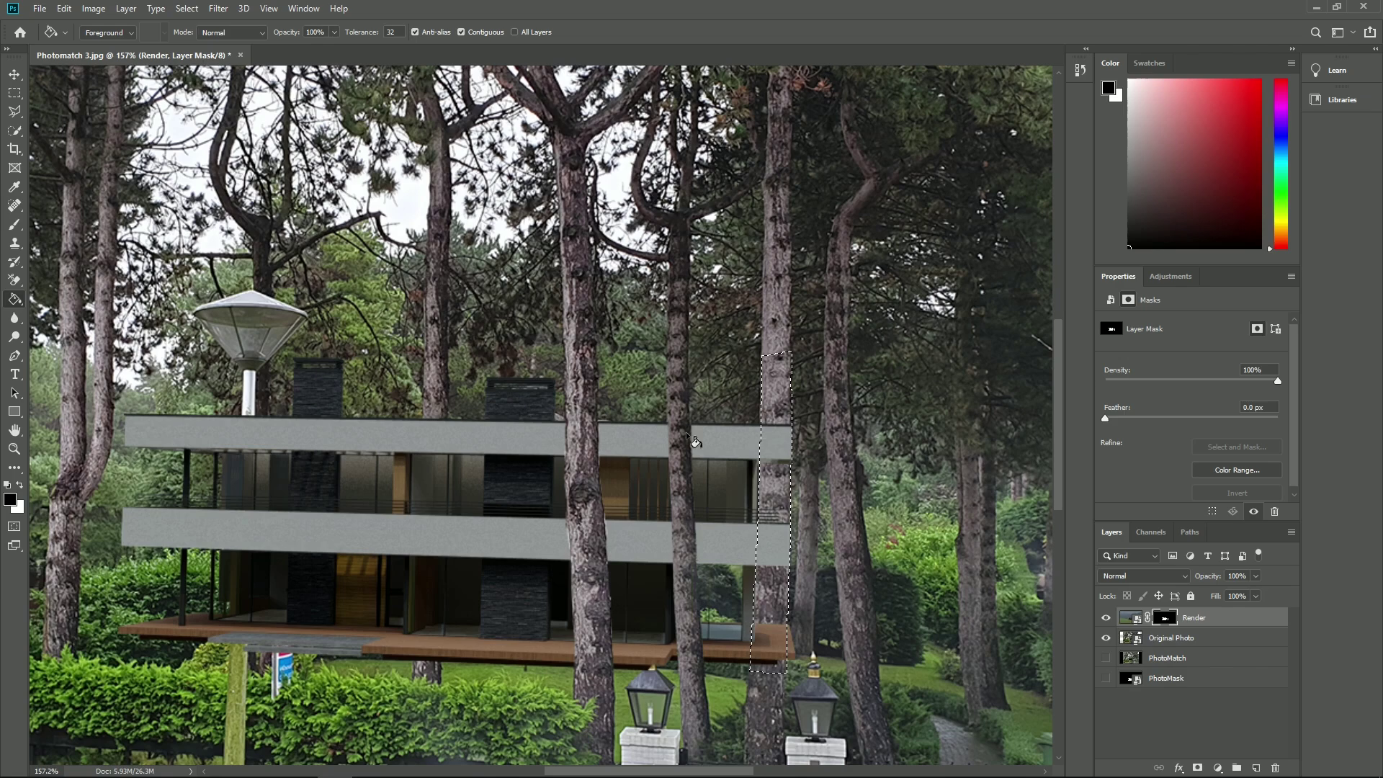
pyautogui.press('g')
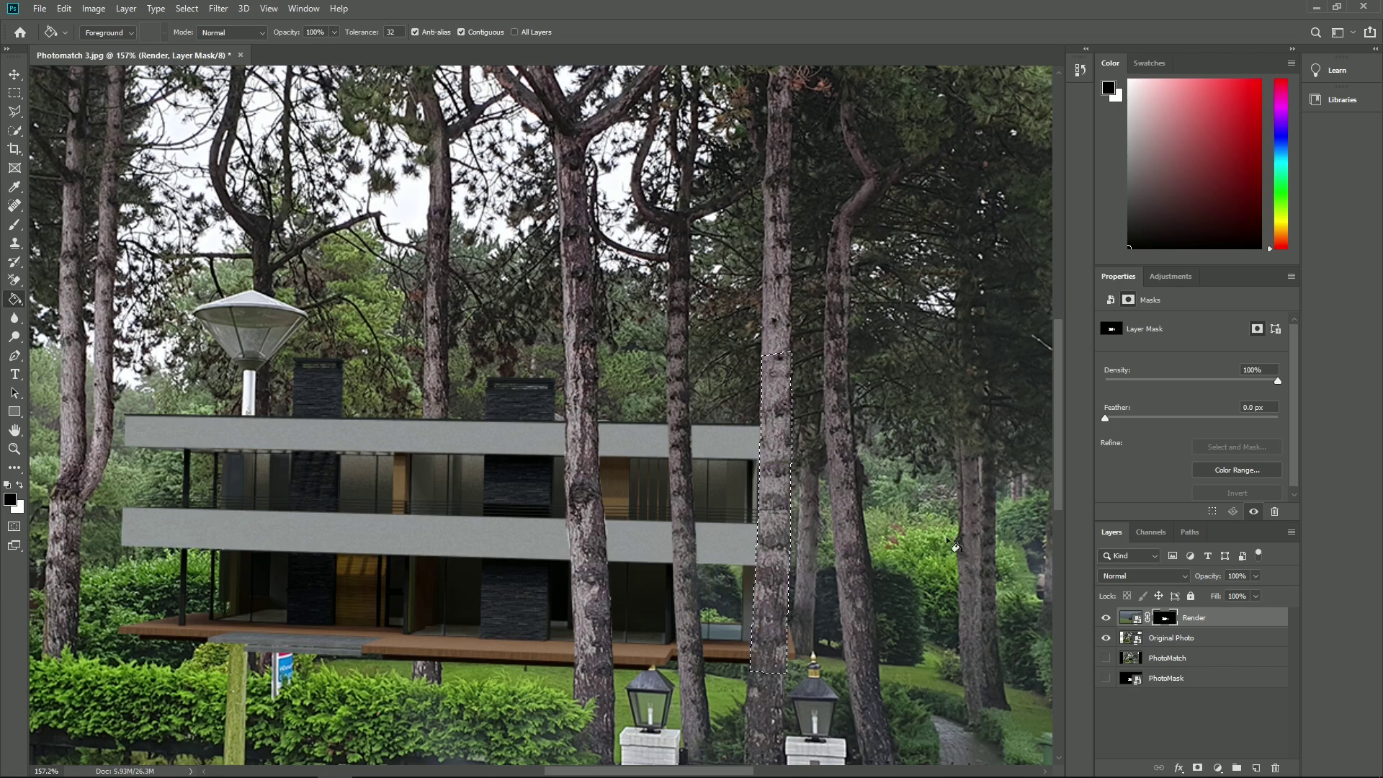
# Outline another tree trunk and fill it out of the Render mask
pyautogui.hotkey('ctrl', 'd')
pyautogui.click(1106, 617)
pyautogui.press('l')
pyautogui.click(424, 403)
pyautogui.click(413, 657)
pyautogui.click(442, 657)
pyautogui.doubleClick(449, 404)
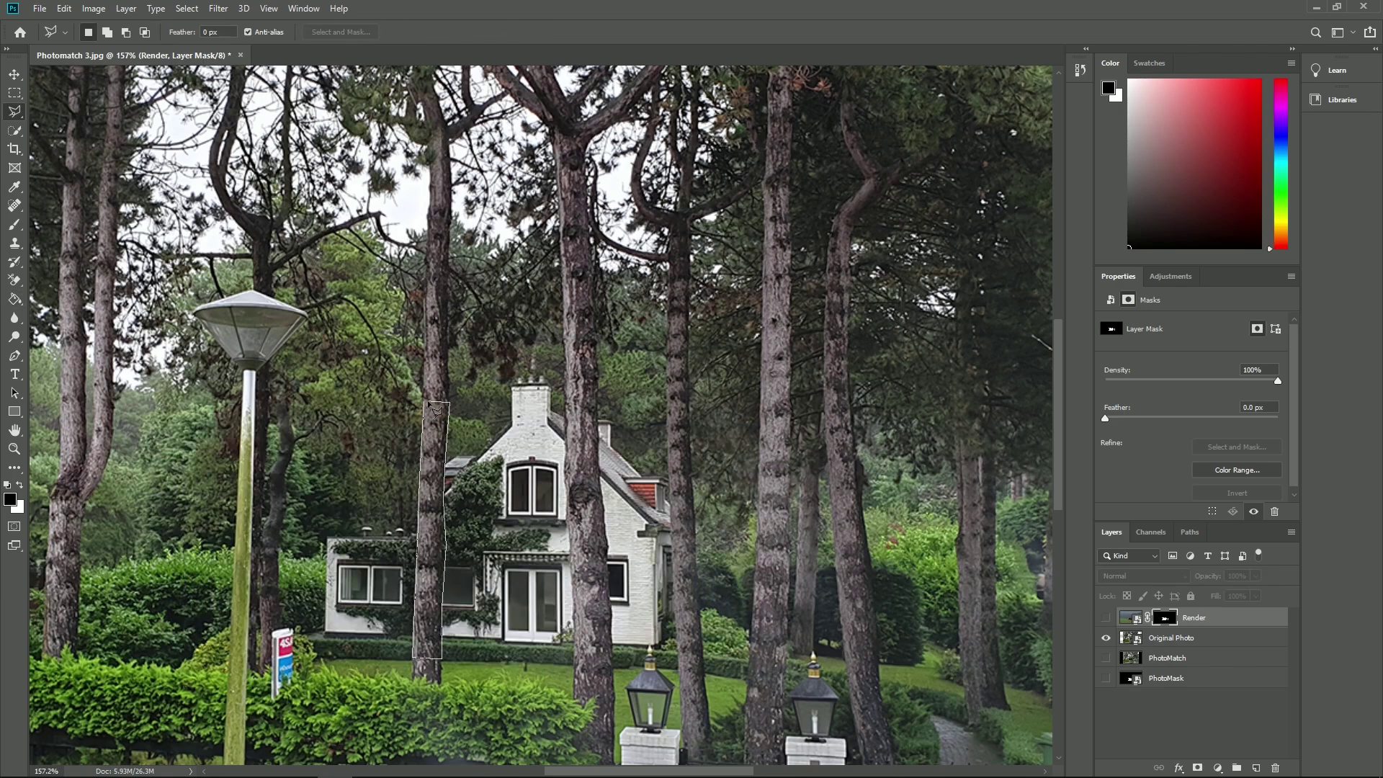
pyautogui.click(1106, 618)
pyautogui.click(15, 301)
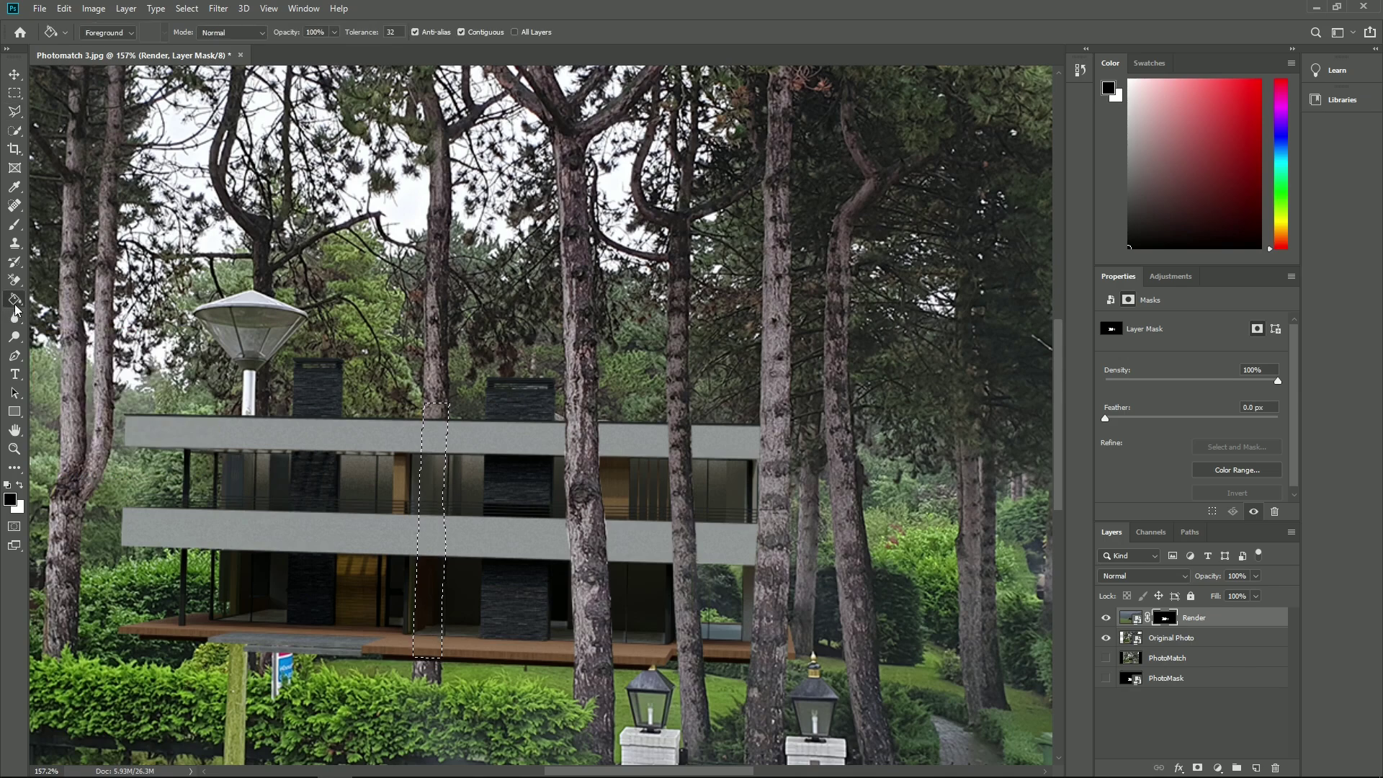
pyautogui.click(425, 488)
# Outline the lamppost and fill it out of the Render mask so it stands in front
pyautogui.hotkey('ctrl', 'd')
pyautogui.click(1105, 618)
pyautogui.press('l')
pyautogui.click(245, 370)
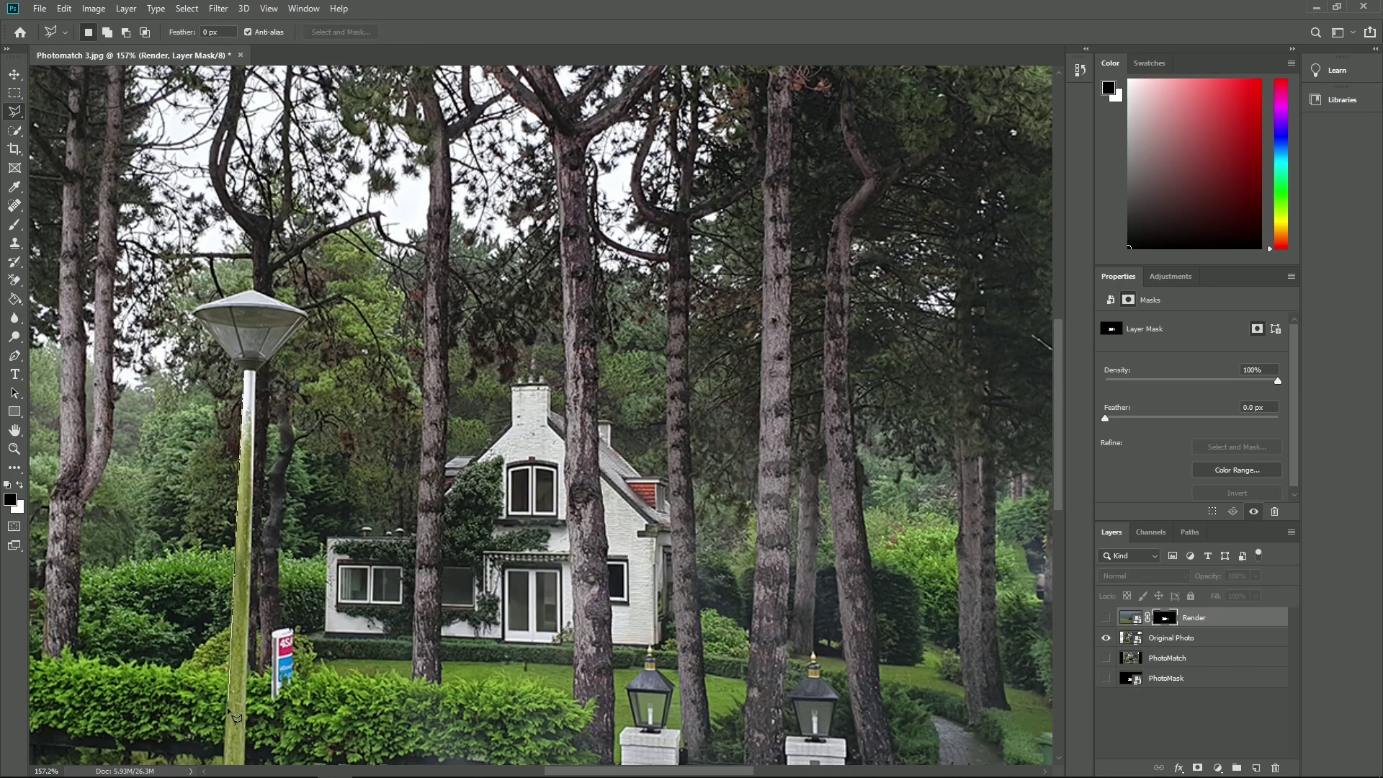
pyautogui.click(228, 704)
pyautogui.click(247, 704)
pyautogui.doubleClick(253, 372)
pyautogui.click(1106, 617)
pyautogui.click(15, 301)
pyautogui.click(249, 487)
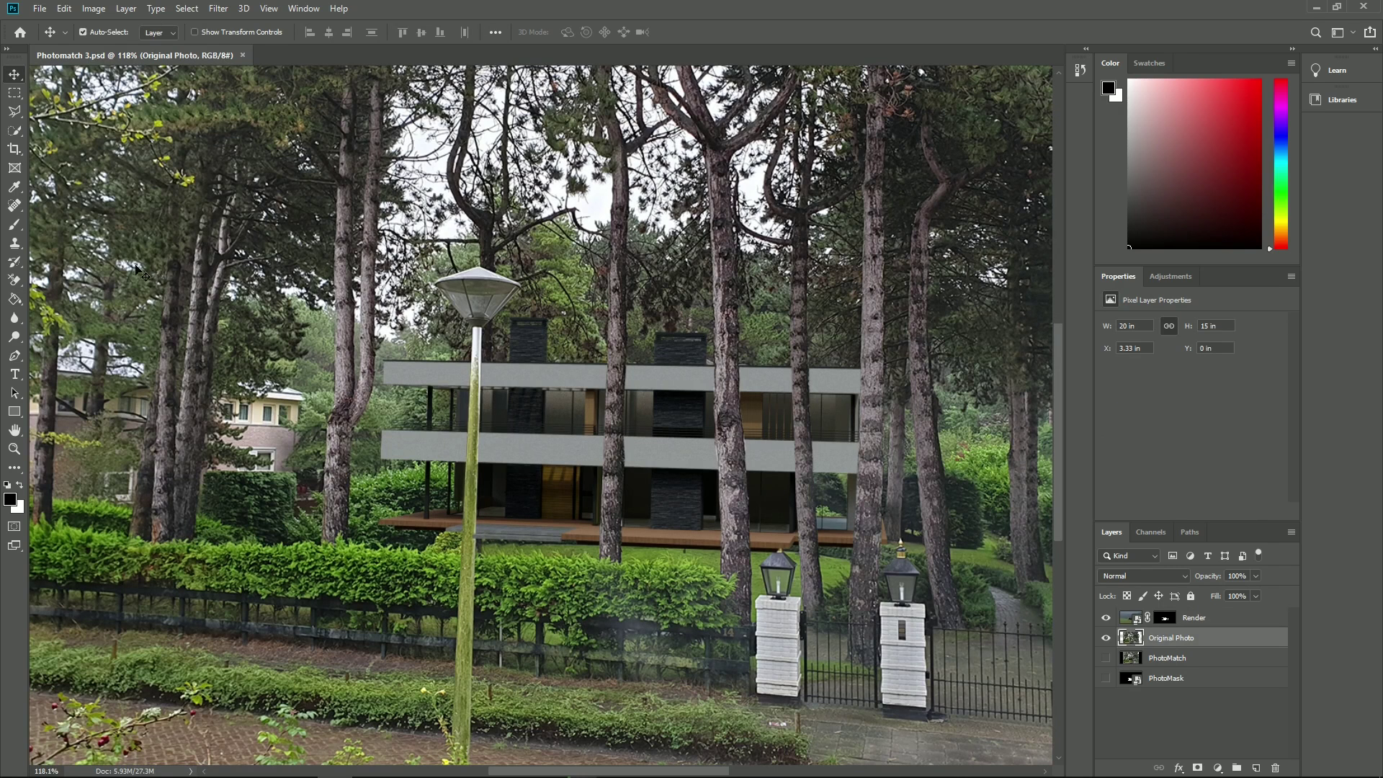
# Brush the grey deck underside out of the Render mask and set brush size to 23
pyautogui.click(15, 227)
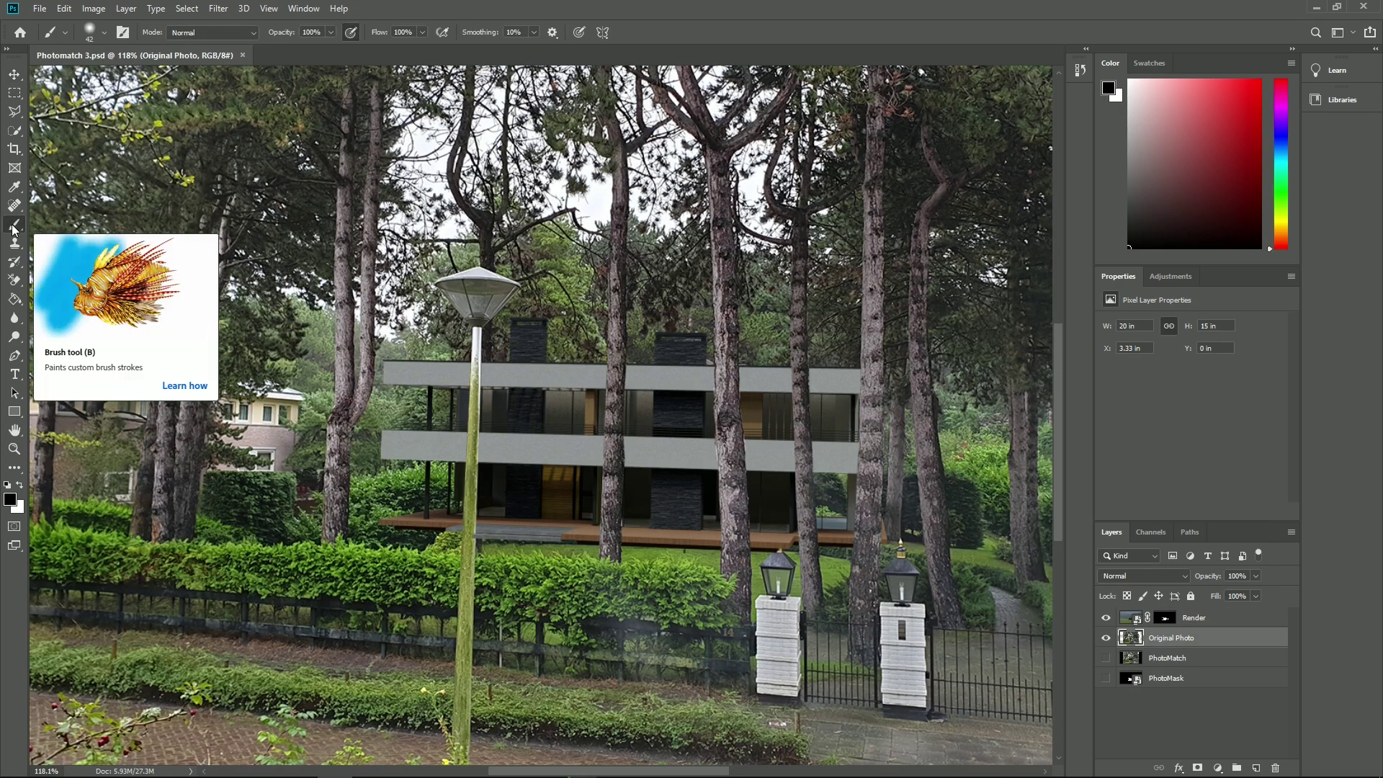
pyautogui.click(1167, 620)
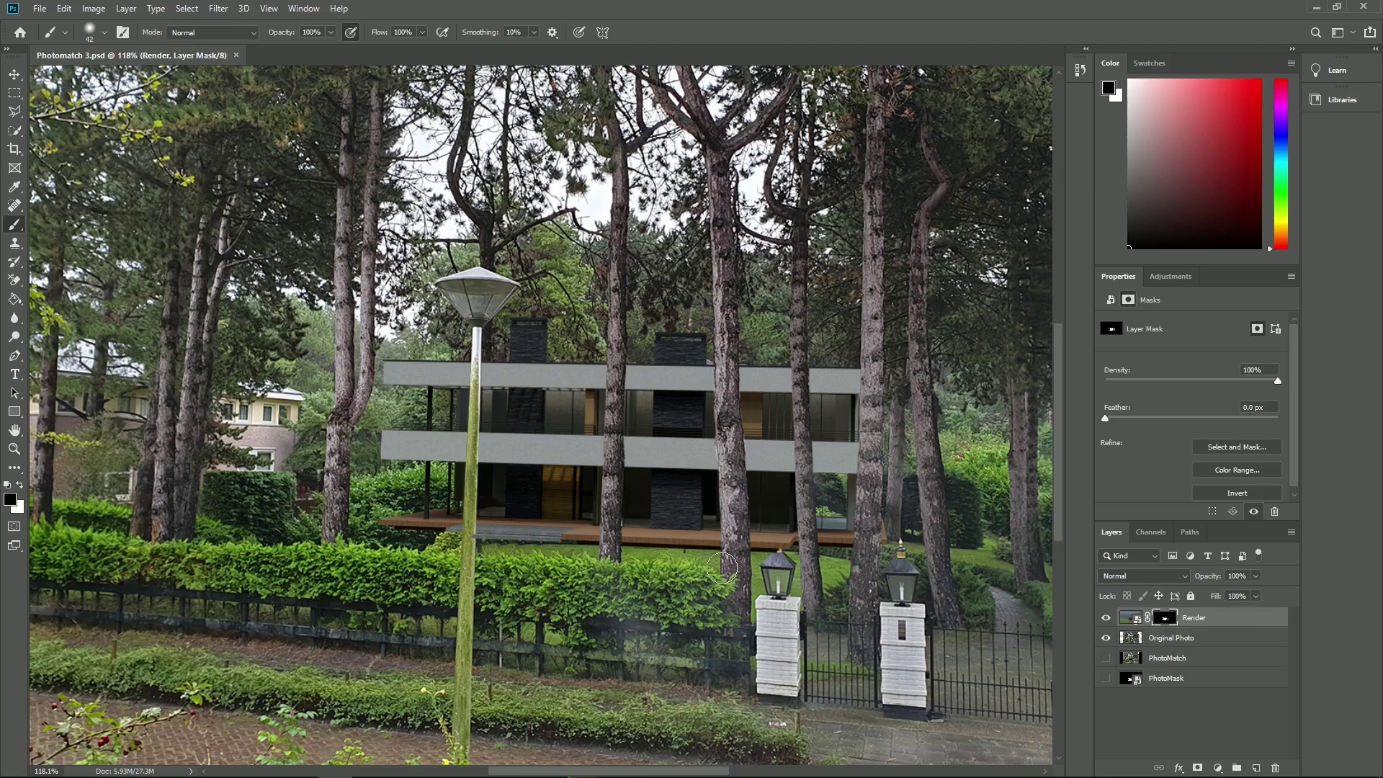
pyautogui.moveTo(561, 543)
pyautogui.mouseDown()
pyautogui.moveTo(430, 539)
pyautogui.moveTo(386, 523)
pyautogui.moveTo(527, 560)
pyautogui.moveTo(685, 553)
pyautogui.mouseUp()
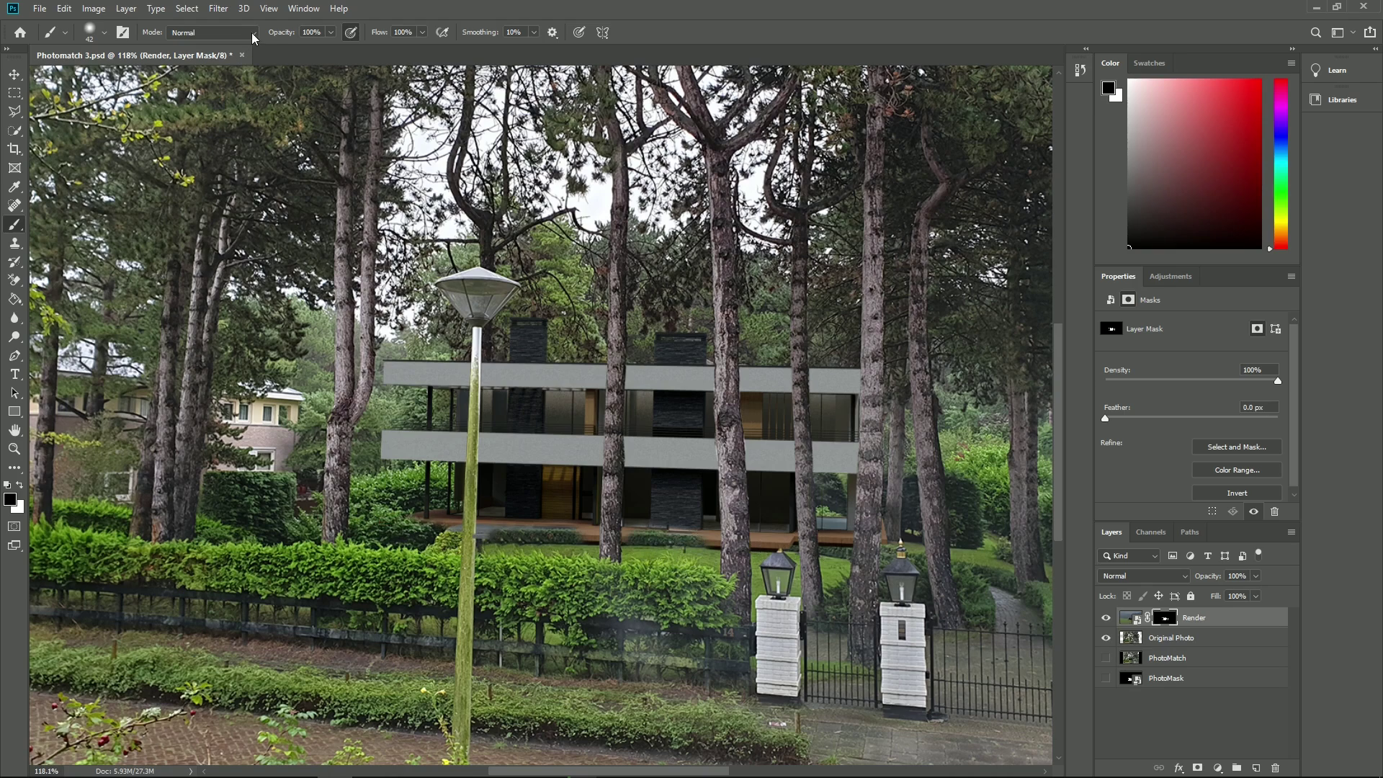
pyautogui.click(89, 32)
pyautogui.write('23')
pyautogui.press('Return')
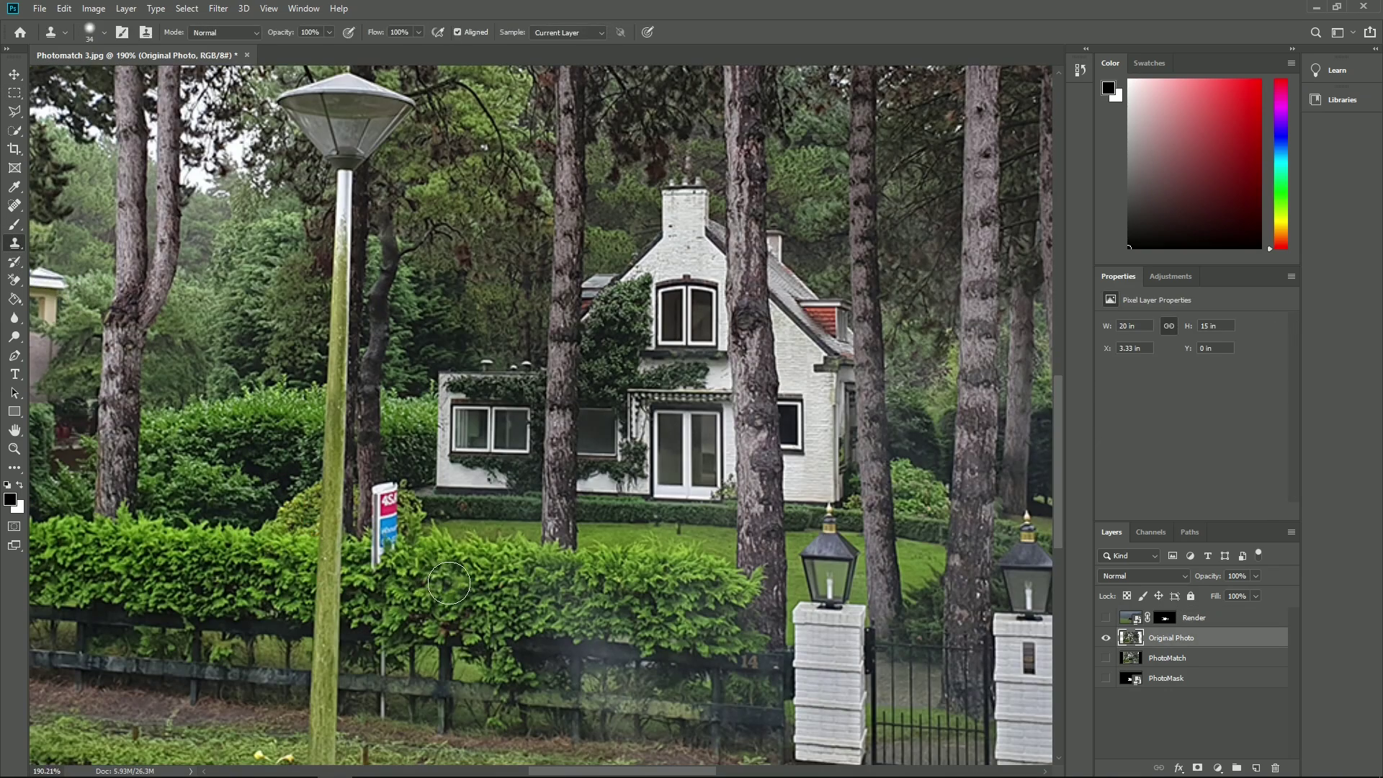
# Clone hedge texture over the red-and-blue sign on the Original Photo layer
pyautogui.keyDown('alt'); pyautogui.click(481, 555); pyautogui.keyUp('alt')
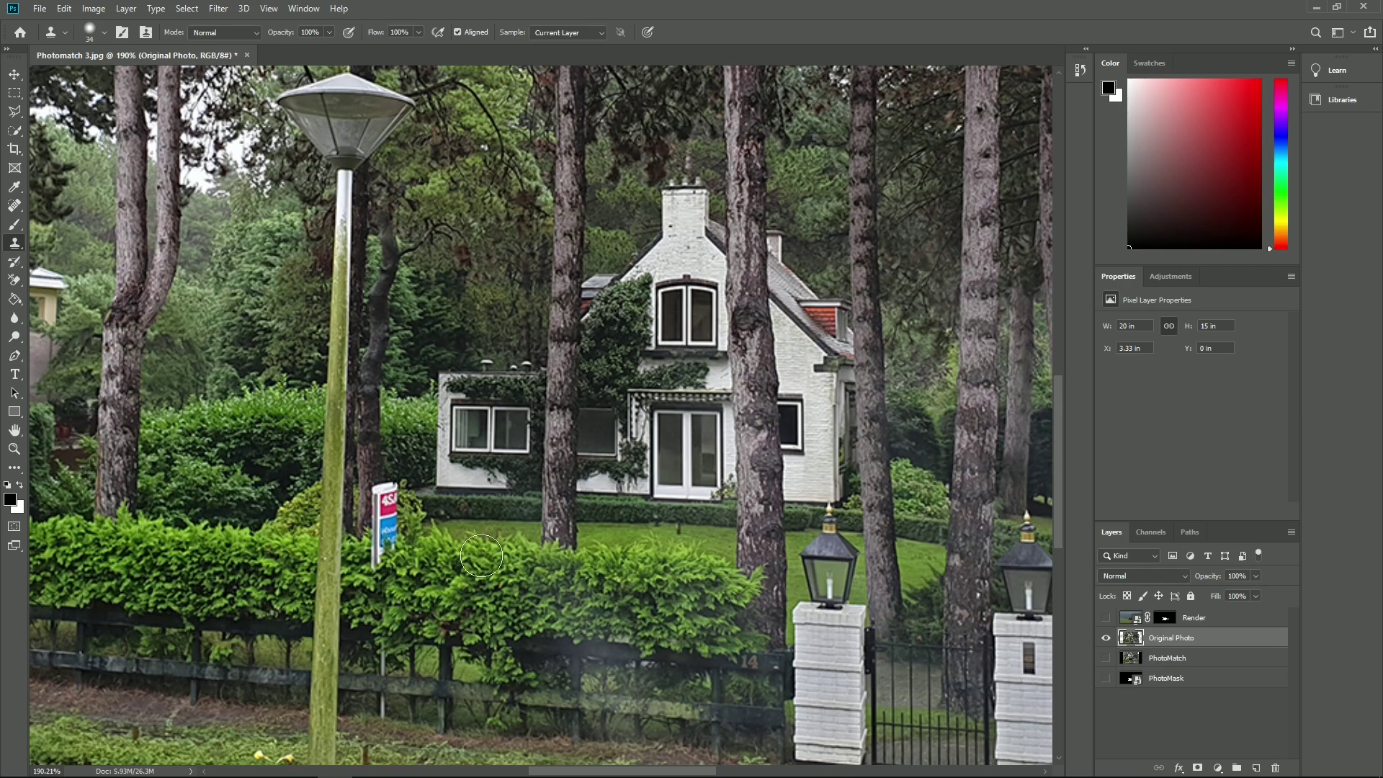
pyautogui.moveTo(387, 558); pyautogui.dragTo(382, 534)
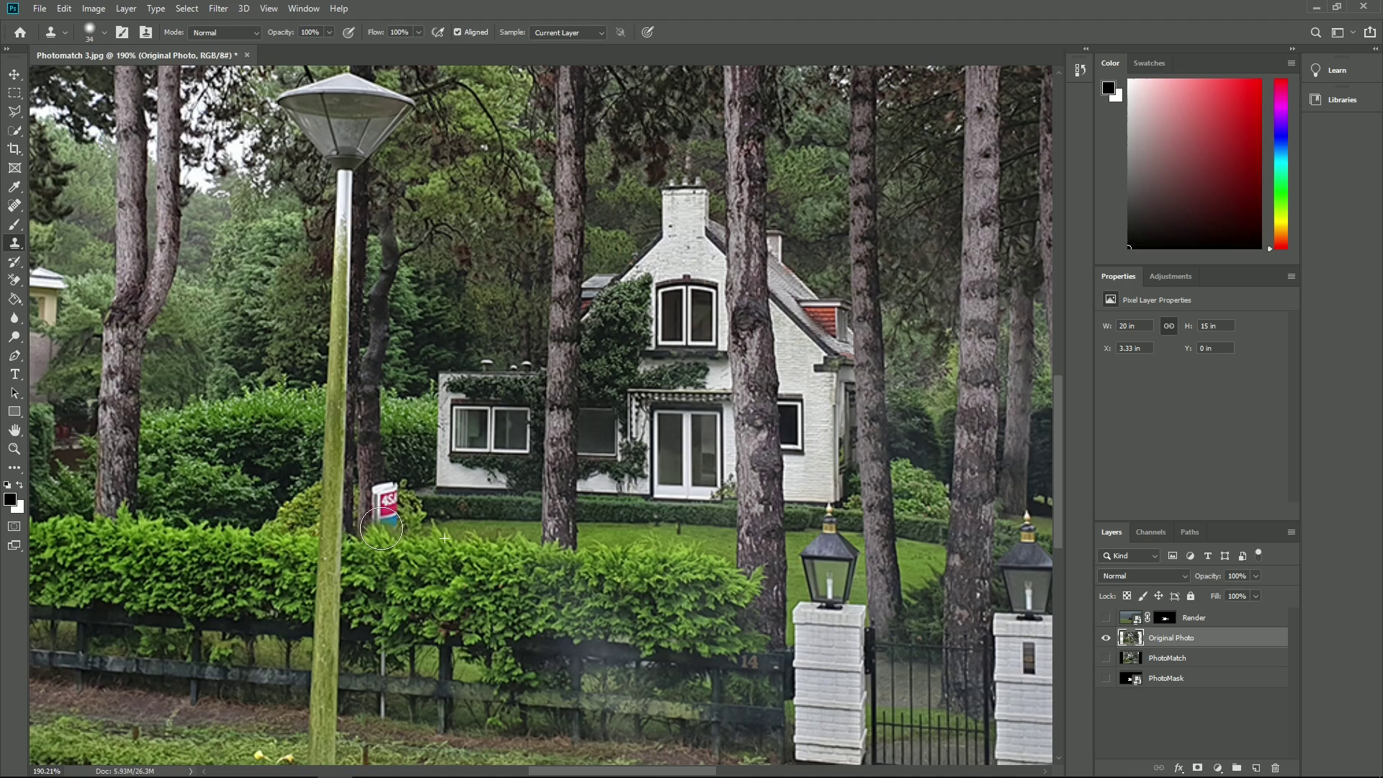
pyautogui.moveTo(381, 529); pyautogui.dragTo(387, 495)
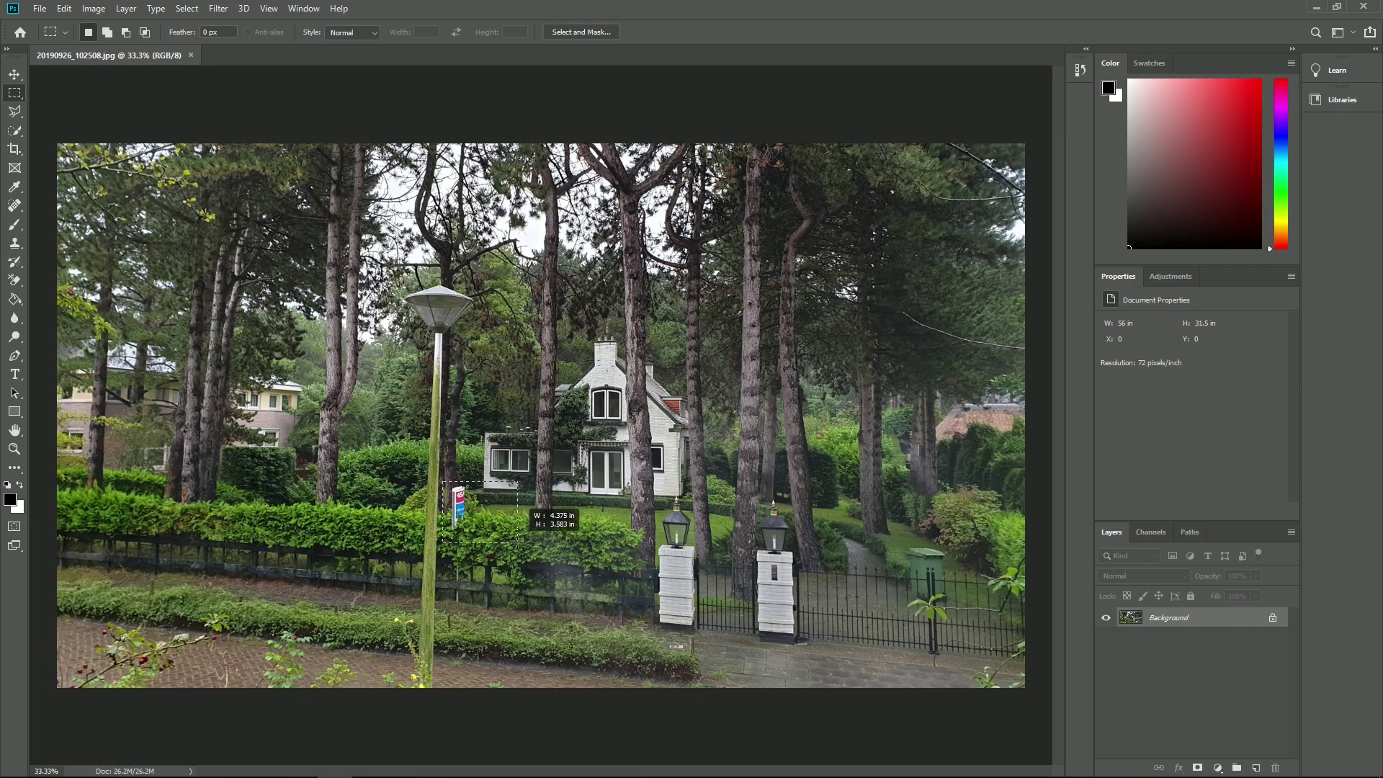
# Apply and undo a Content-Aware fill, unlock Background as Layer 0, and marquee the sign
pyautogui.click(63, 8)
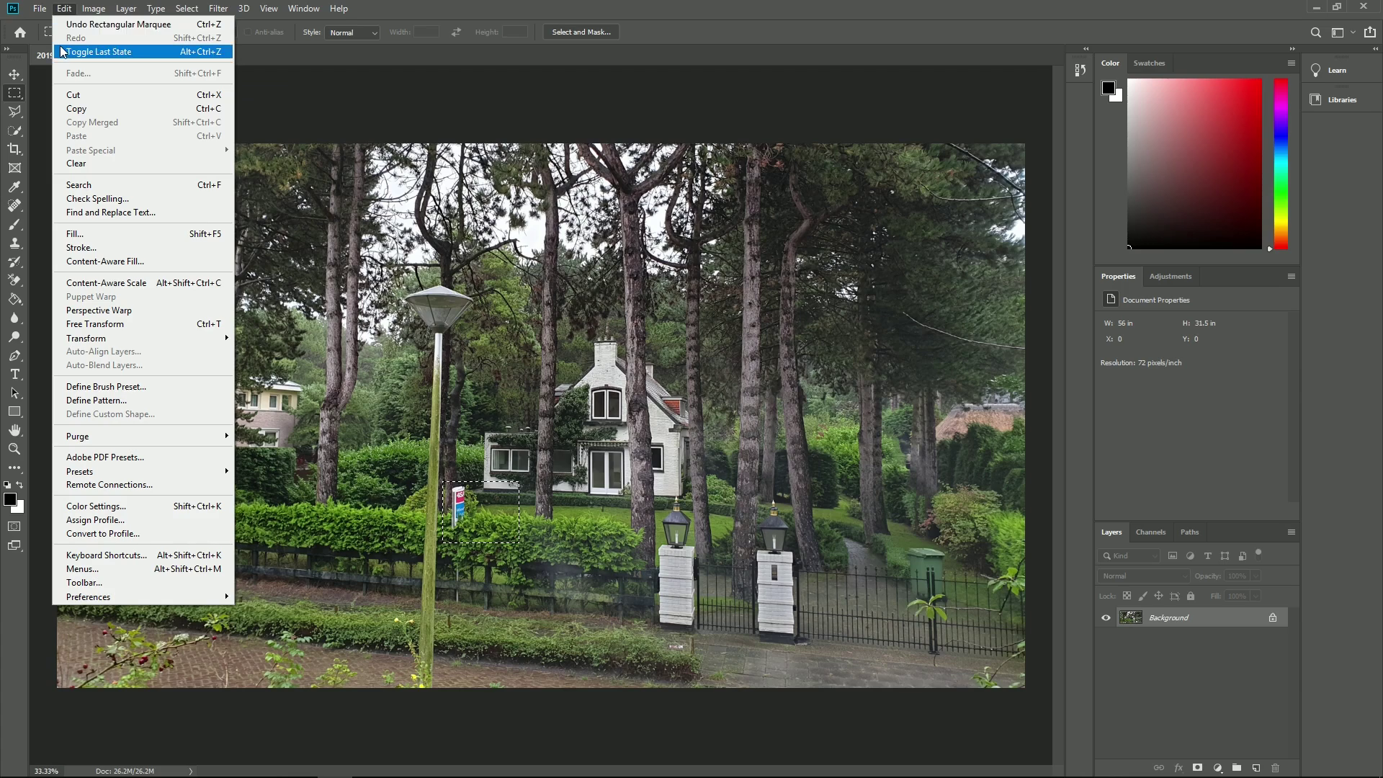
pyautogui.click(84, 235)
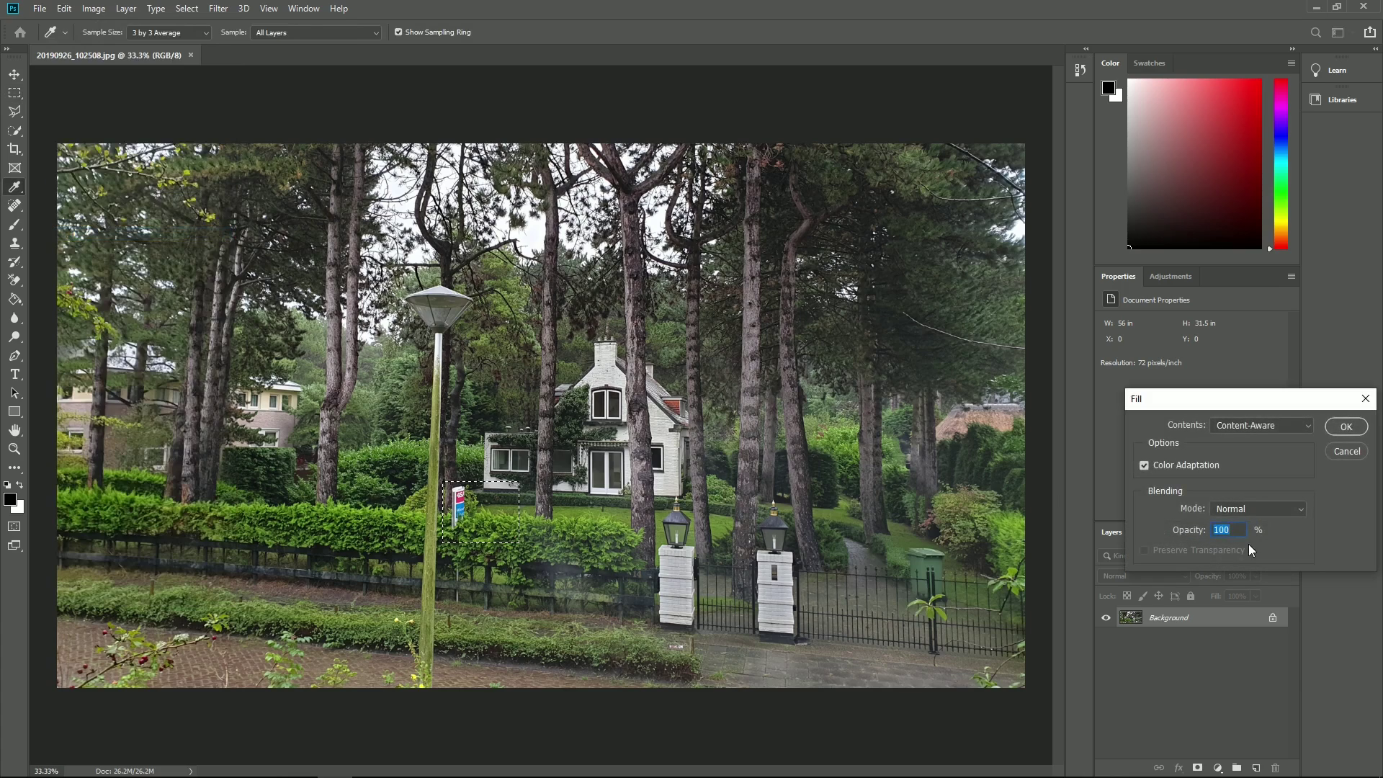
pyautogui.click(1346, 427)
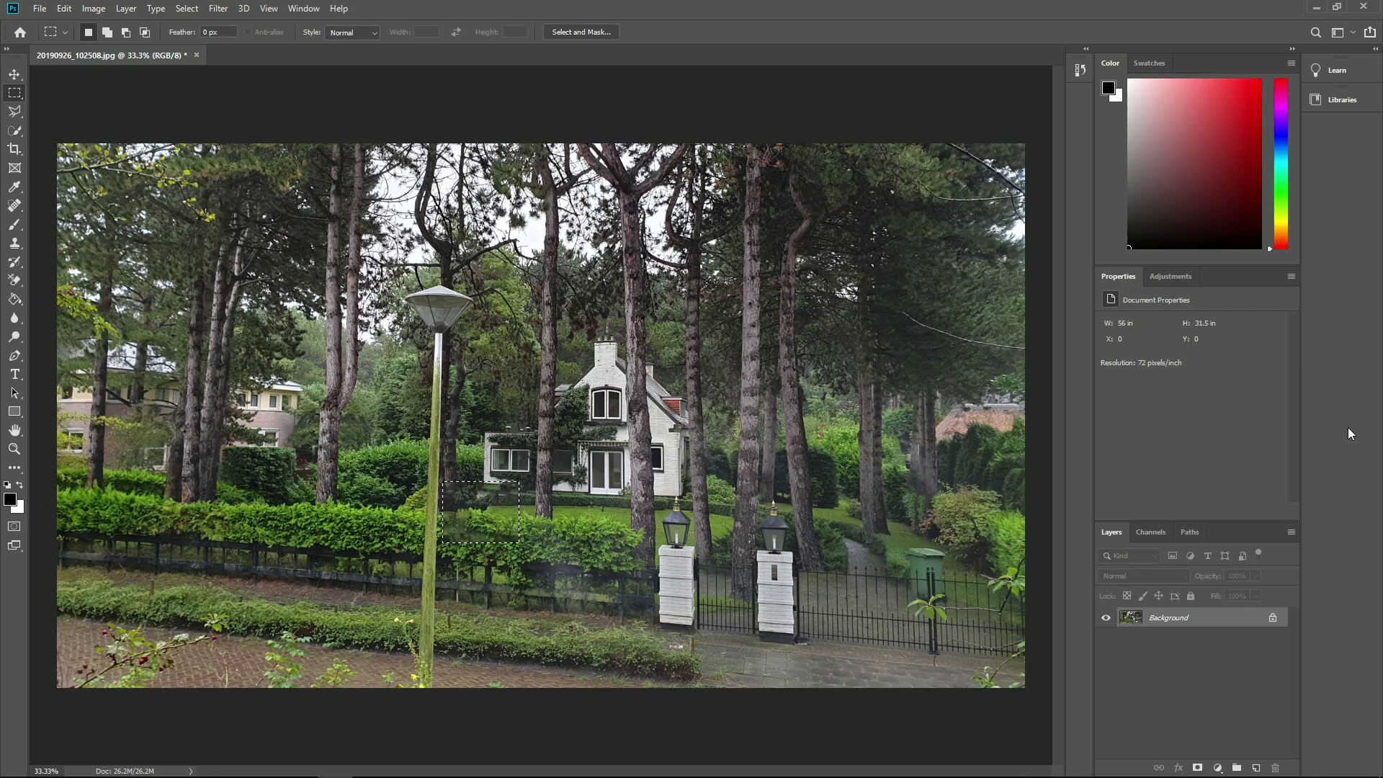
pyautogui.hotkey('ctrl', 'z')
pyautogui.hotkey('ctrl', 'shift', 'z')
pyautogui.moveTo(450, 483); pyautogui.dragTo(467, 532)
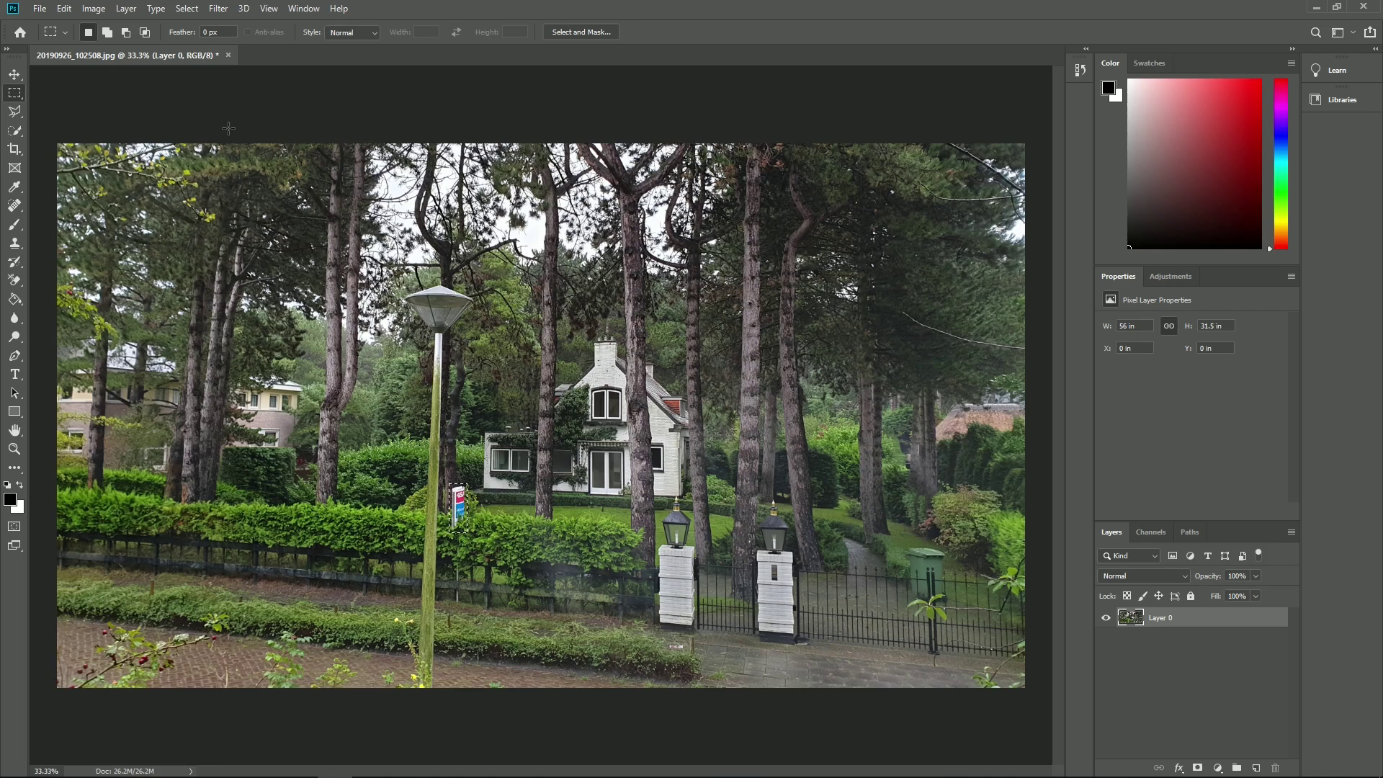
# Content-Aware Fill the sign, excluding windows and lamp post from sampling, output to a new layer
pyautogui.click(64, 8)
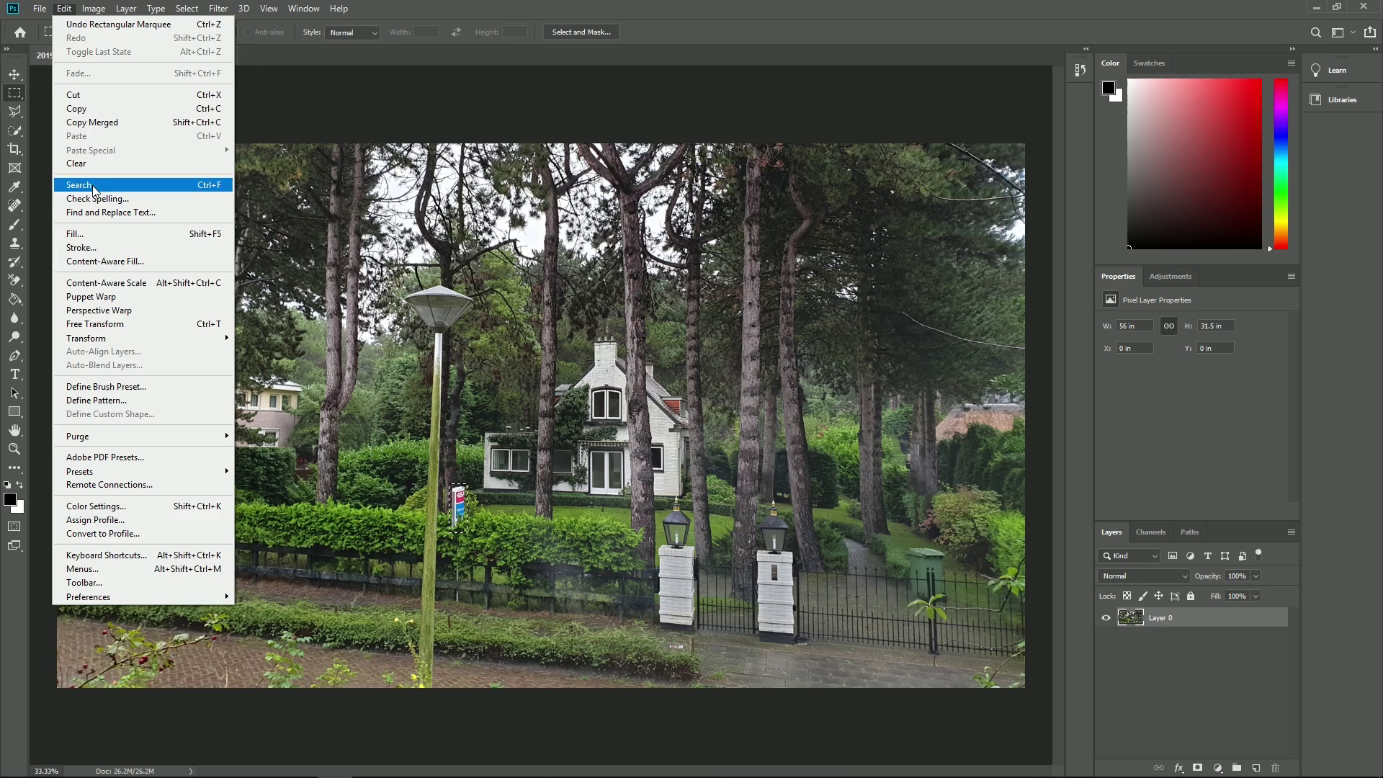
pyautogui.click(109, 259)
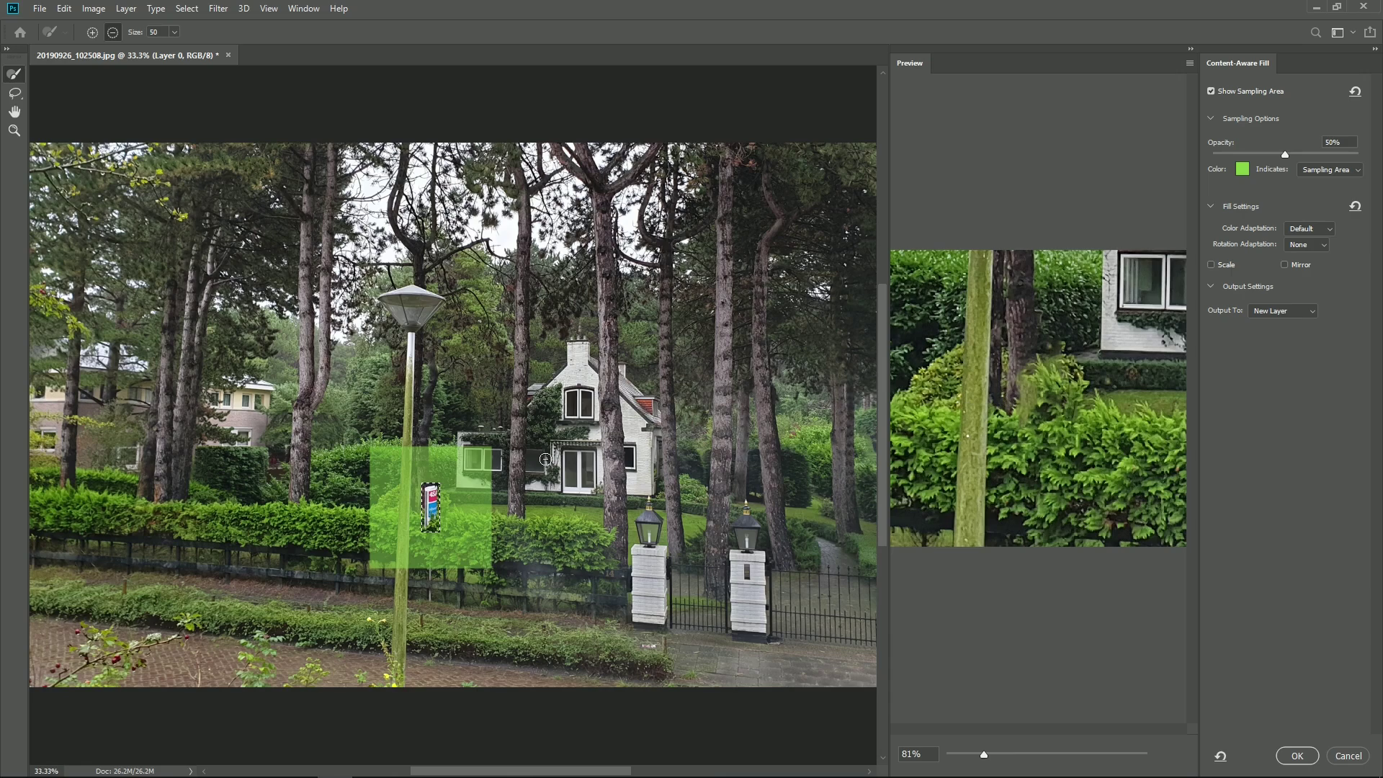
pyautogui.moveTo(458, 497)
pyautogui.mouseDown()
pyautogui.moveTo(463, 451)
pyautogui.moveTo(475, 482)
pyautogui.moveTo(490, 477)
pyautogui.mouseUp()
pyautogui.moveTo(409, 441)
pyautogui.mouseDown()
pyautogui.moveTo(403, 544)
pyautogui.moveTo(401, 479)
pyautogui.mouseUp()
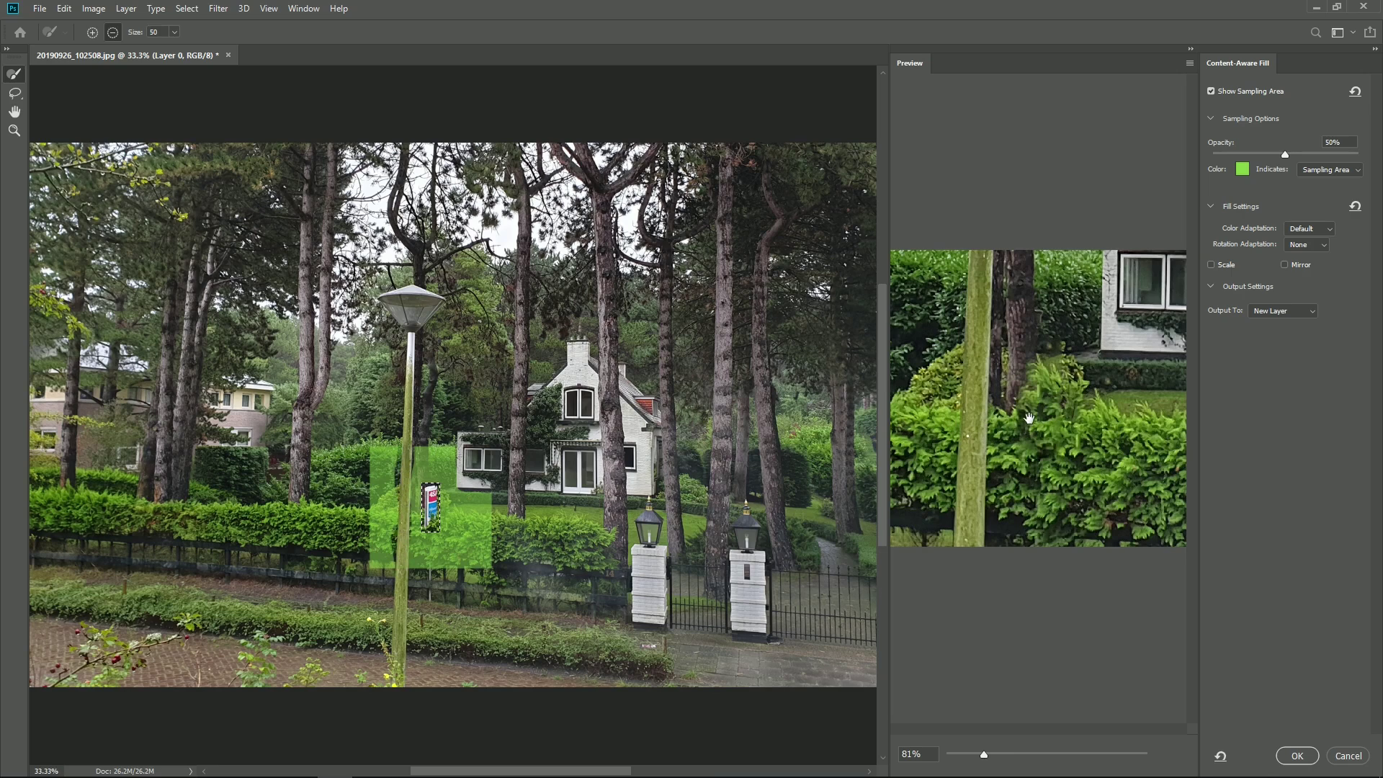
pyautogui.click(1297, 755)
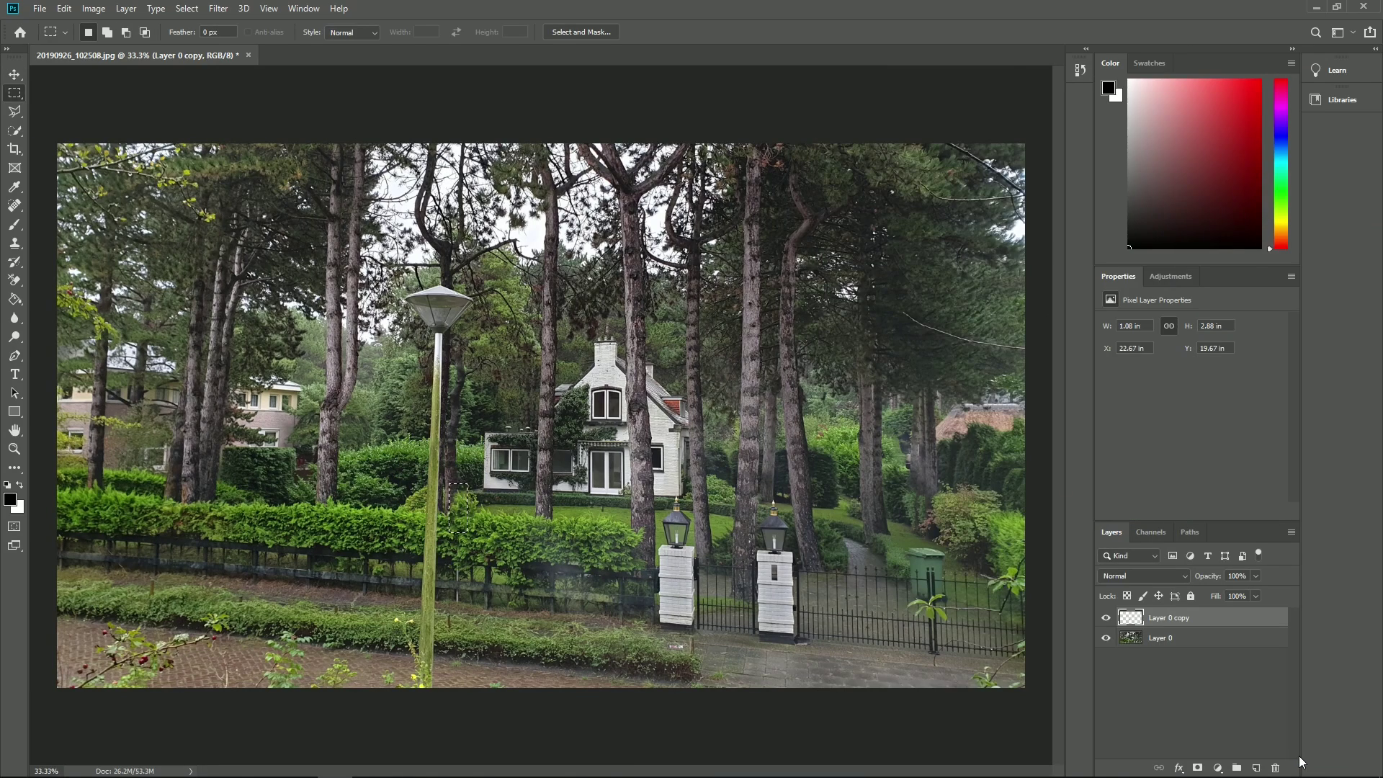